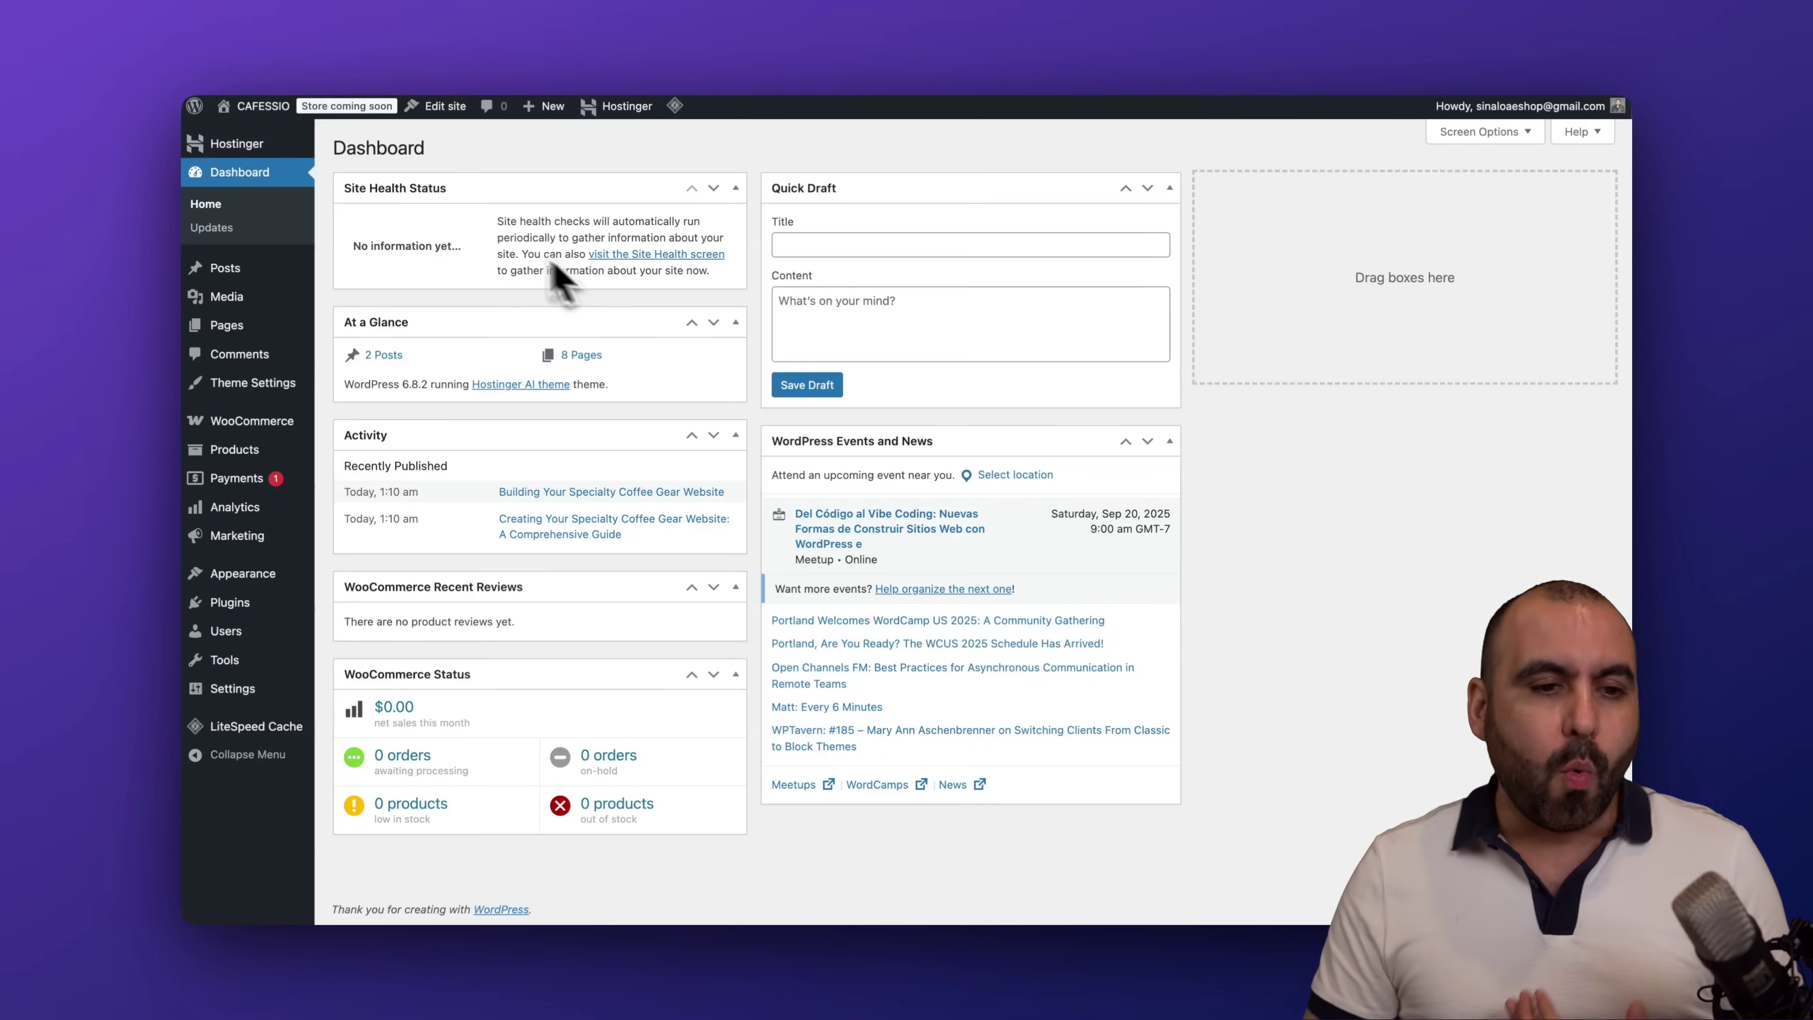
Switch from the WordPress AI Content Creator page to the Hostinger homepage
{"action": "mouse_move", "coordinate": [250, 148]}
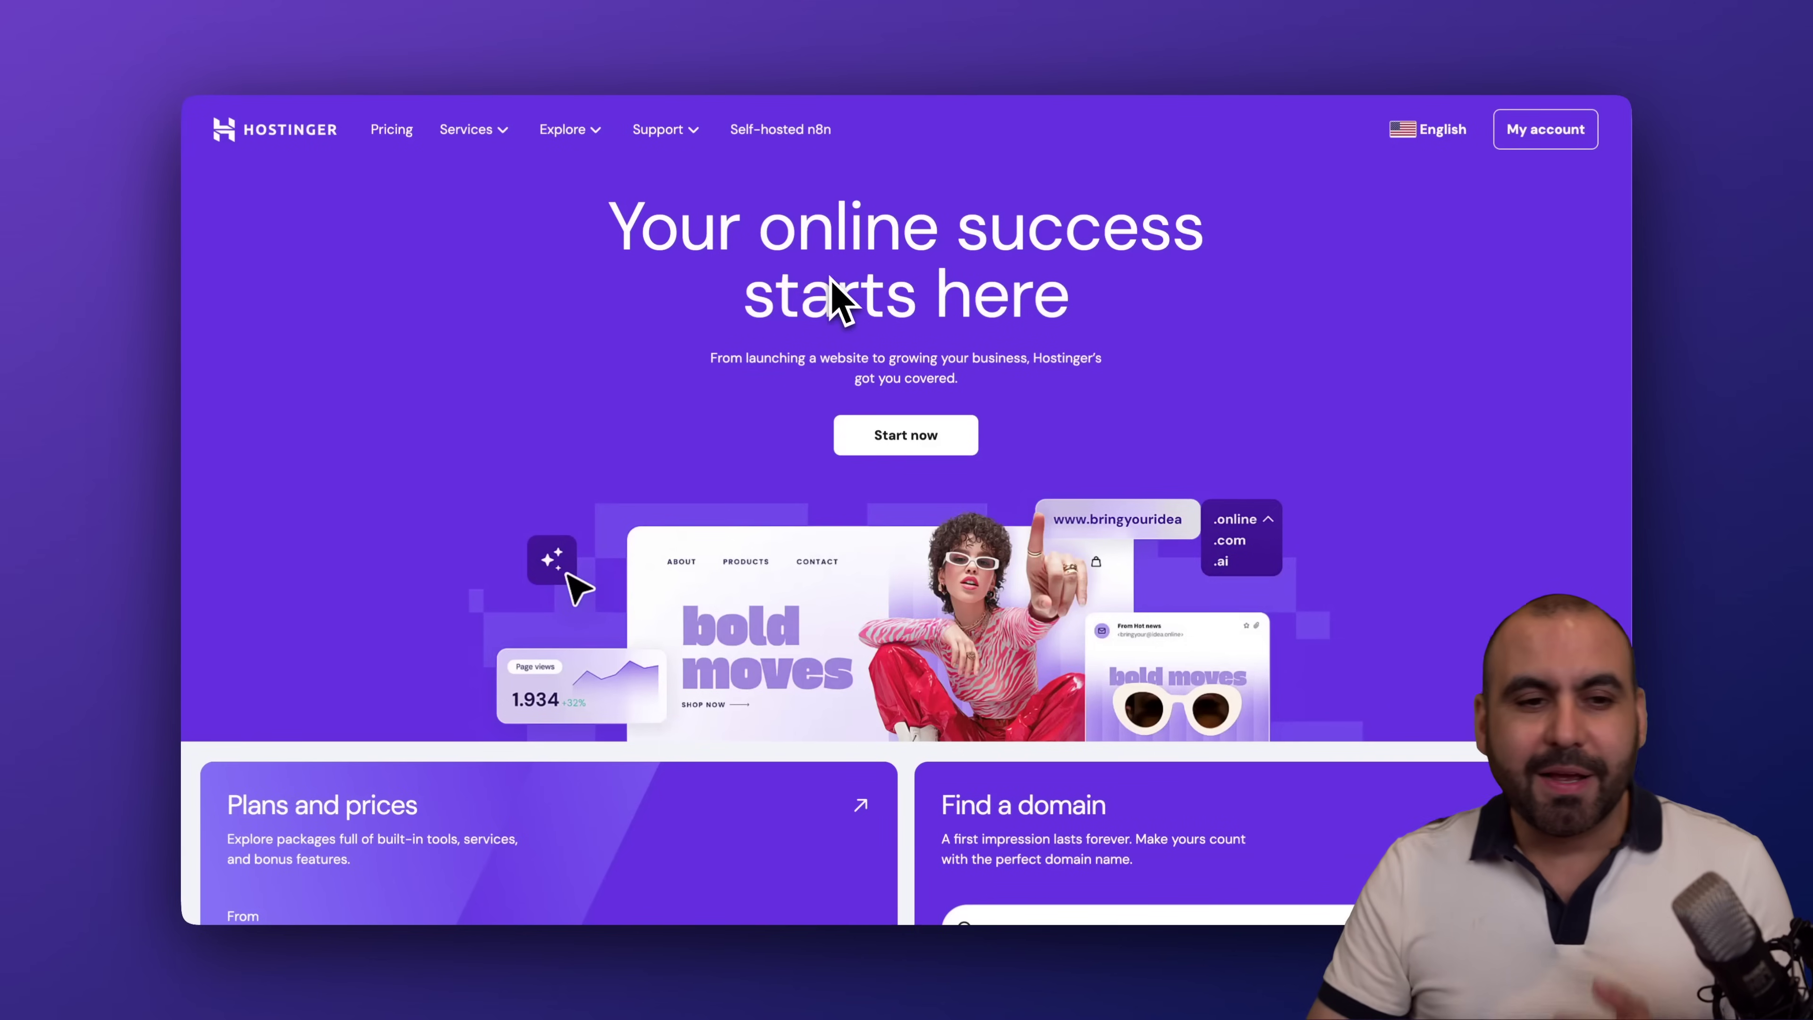
Go to Services > Web hosting and choose the Business plan at US$ 3.79/mo
{"action": "left_click", "coordinate": [466, 130]}
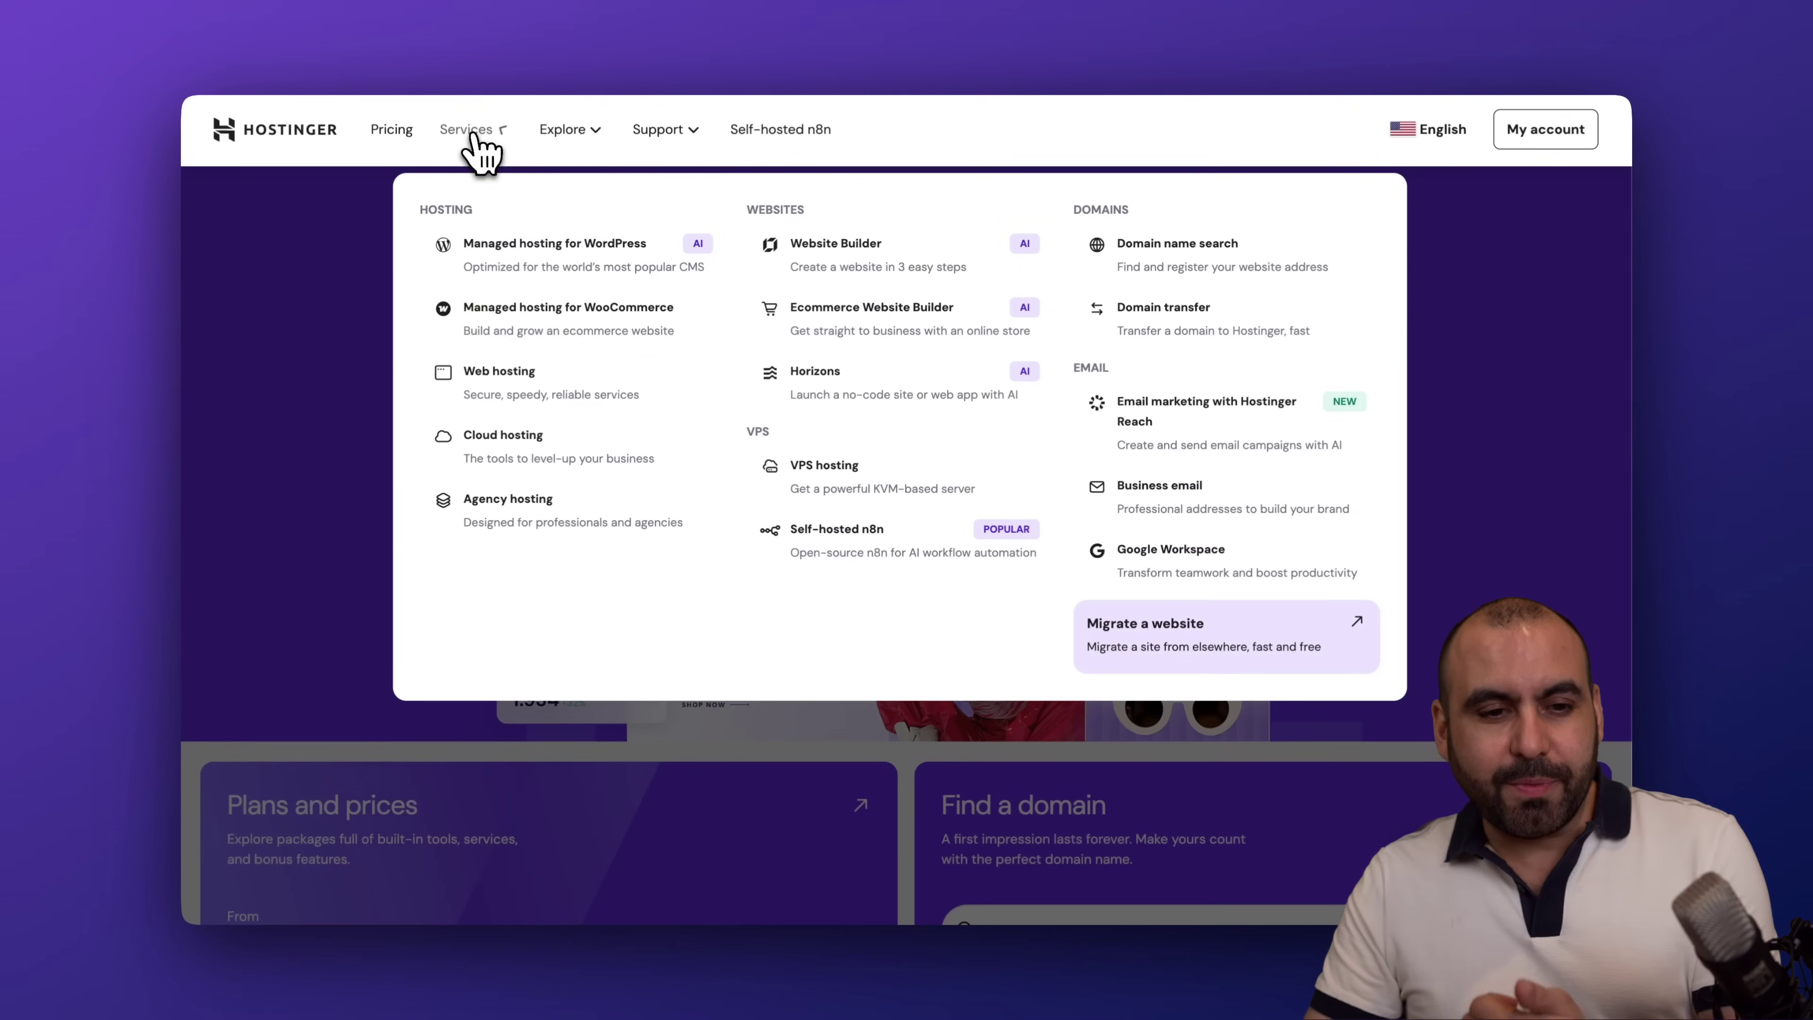
{"action": "left_click", "coordinate": [519, 391]}
{"action": "scroll", "coordinate": [685, 636], "scroll_direction": "down", "scroll_amount": 5}
{"action": "scroll", "coordinate": [685, 640], "scroll_direction": "down", "scroll_amount": 8}
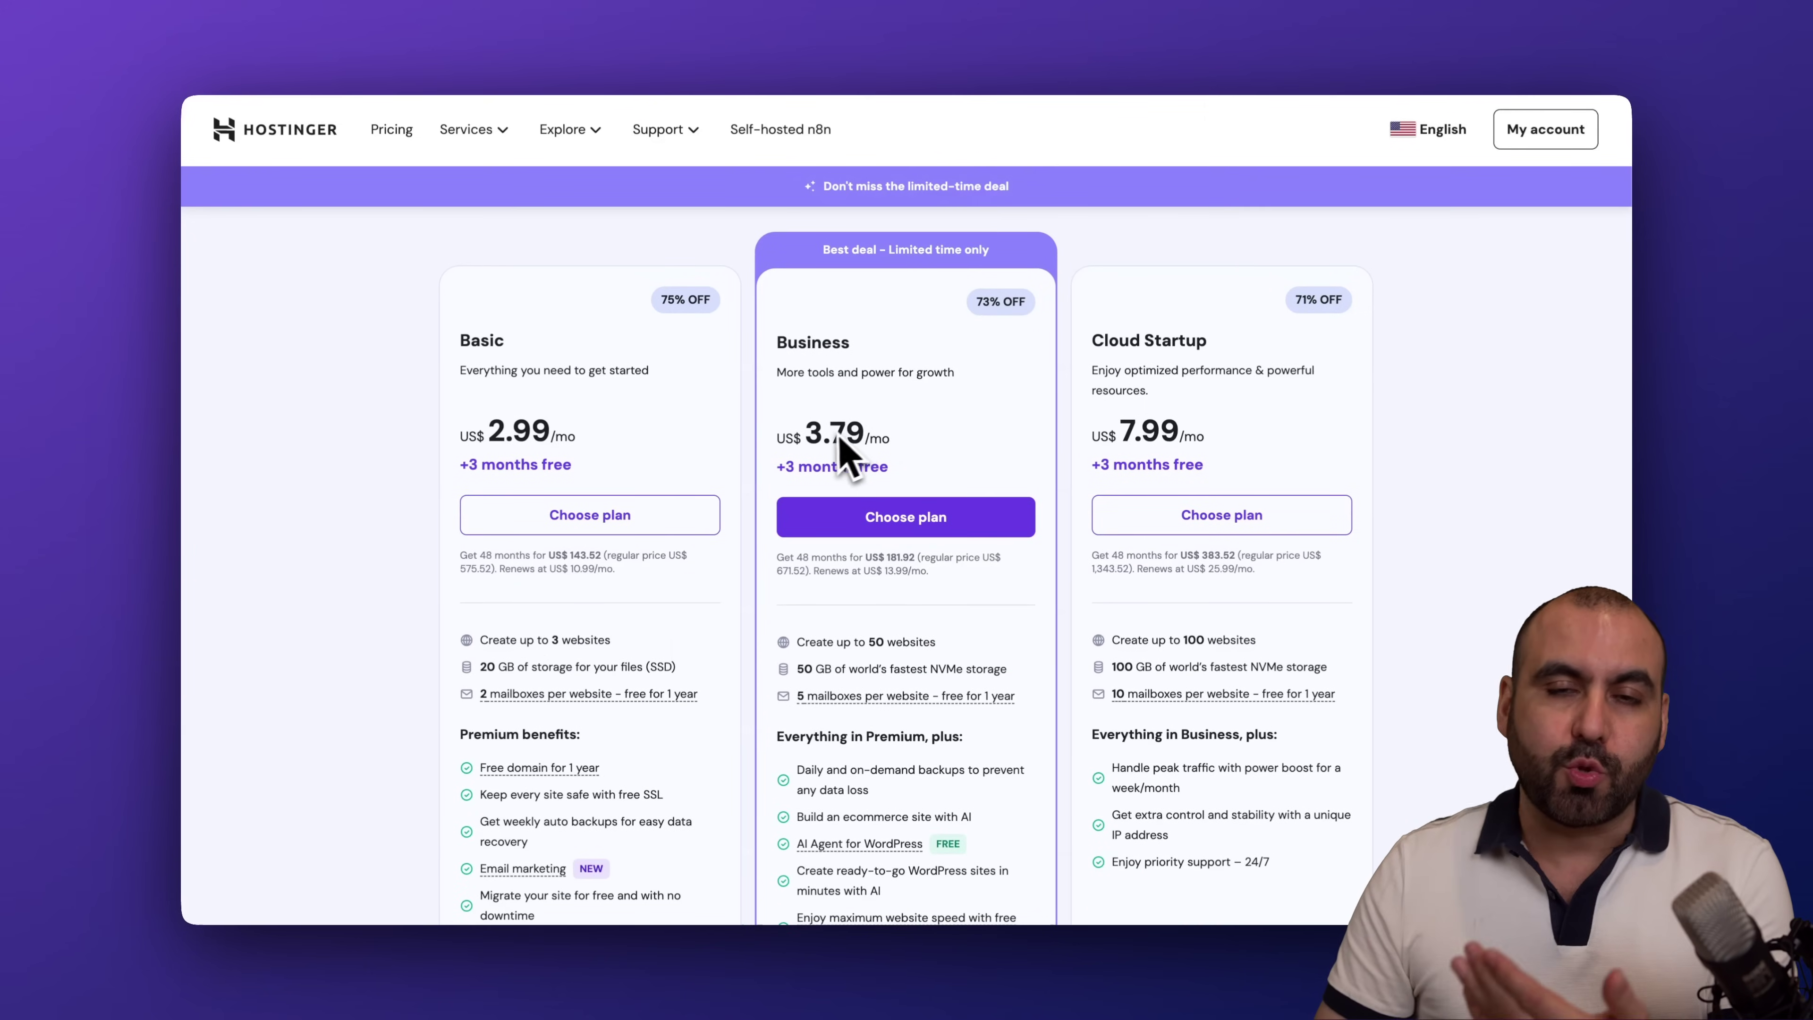
{"action": "scroll", "coordinate": [943, 443], "scroll_direction": "down", "scroll_amount": 1}
{"action": "scroll", "coordinate": [950, 442], "scroll_direction": "down", "scroll_amount": 3}
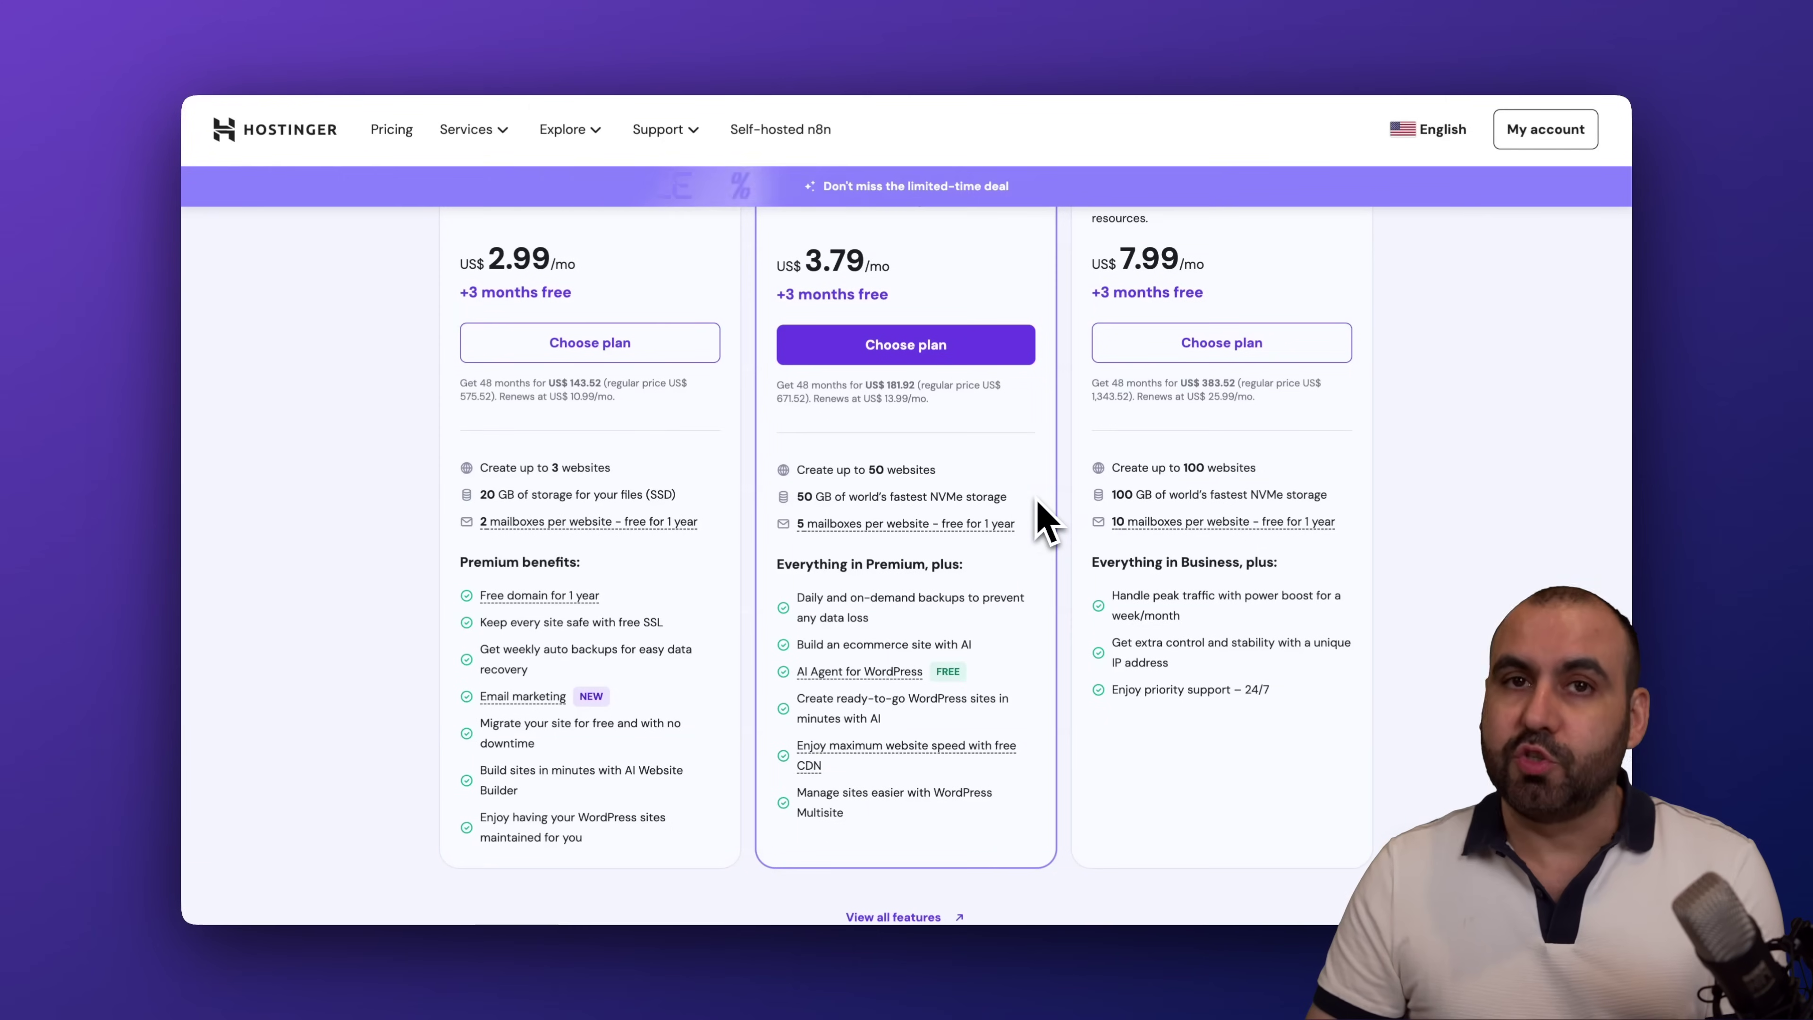
{"action": "mouse_move", "coordinate": [875, 540]}
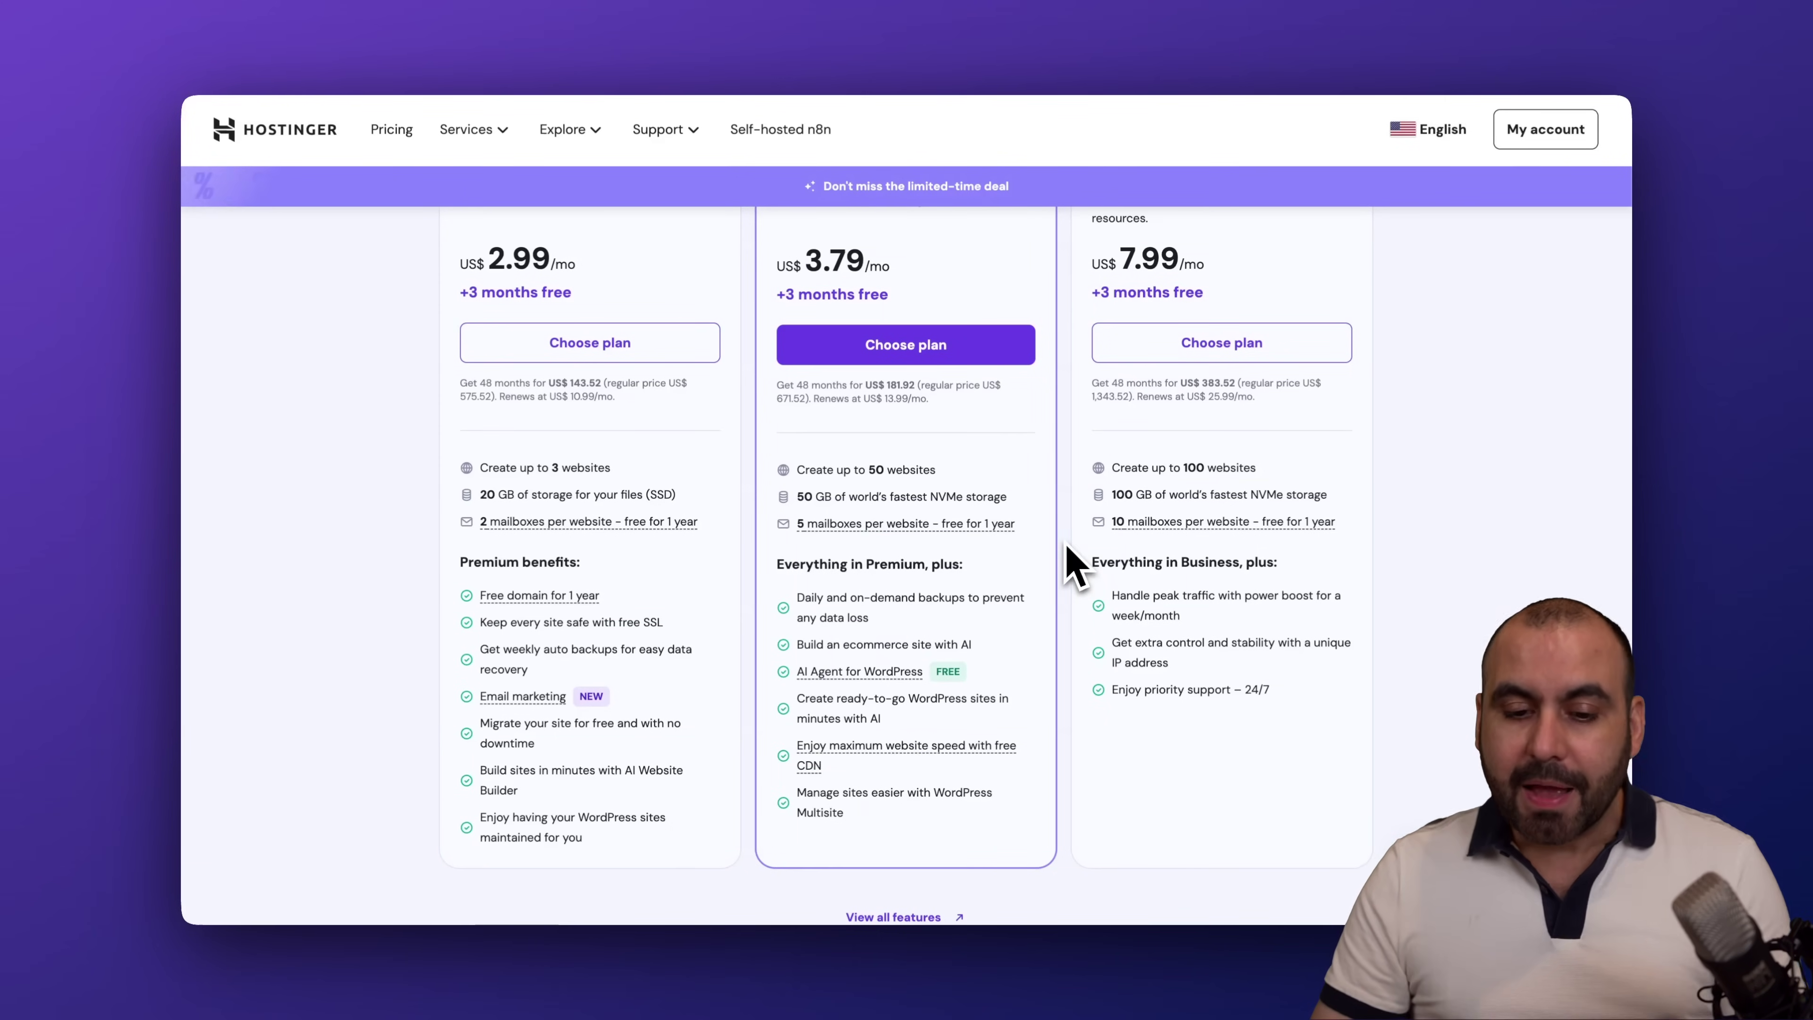
{"action": "mouse_move", "coordinate": [811, 687]}
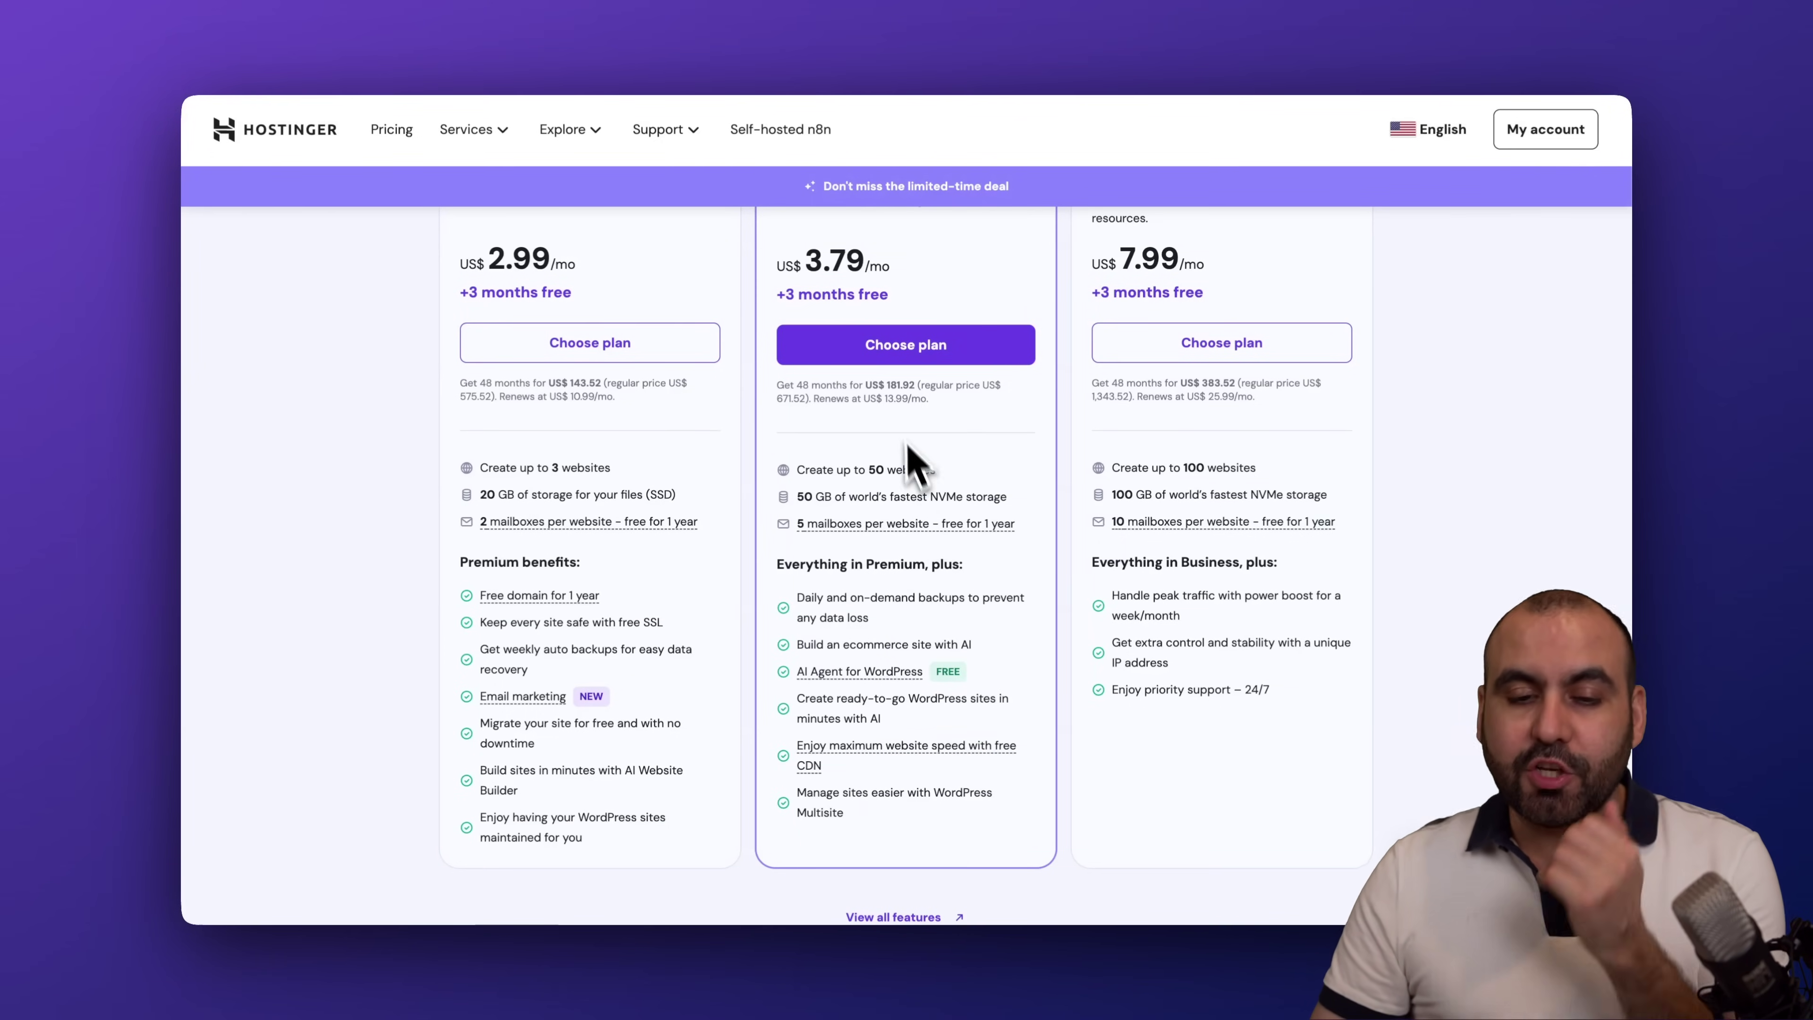
{"action": "left_click", "coordinate": [901, 347]}
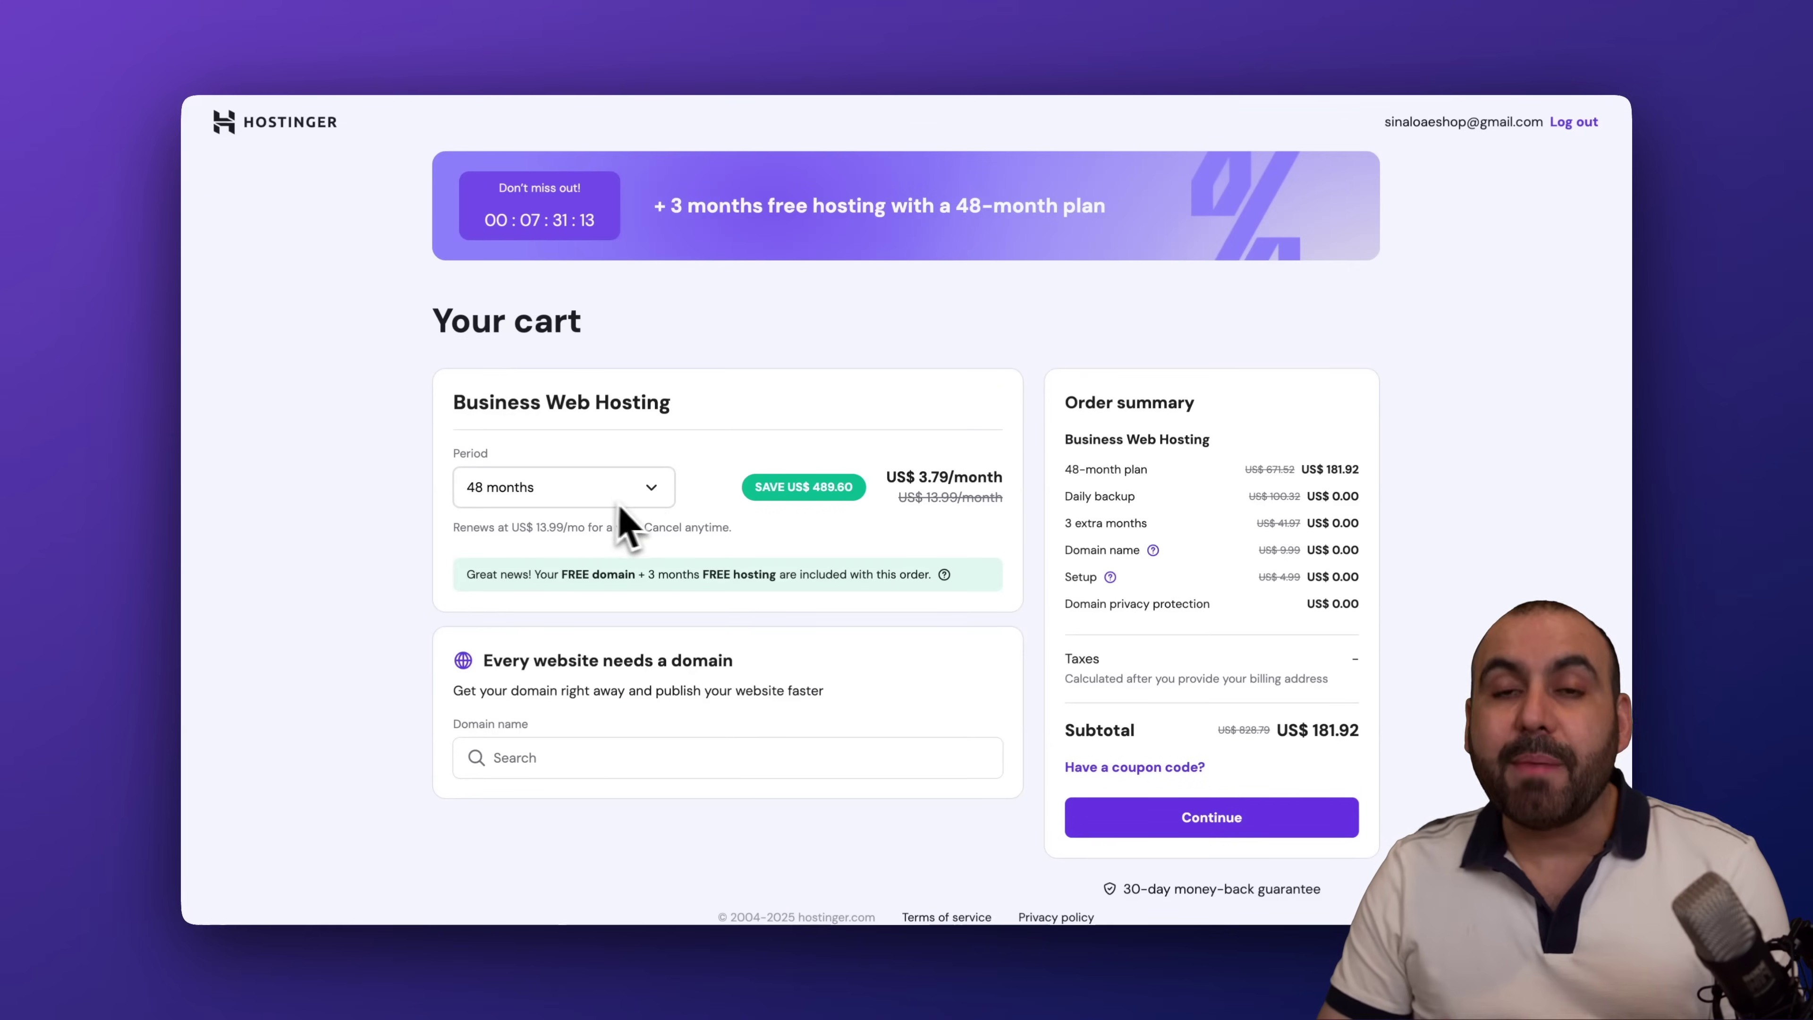
Keep the 48-month period and apply coupon SAASMASTER, dropping the cart from US$ 181.92 to US$ 163.73
{"action": "left_click", "coordinate": [660, 508]}
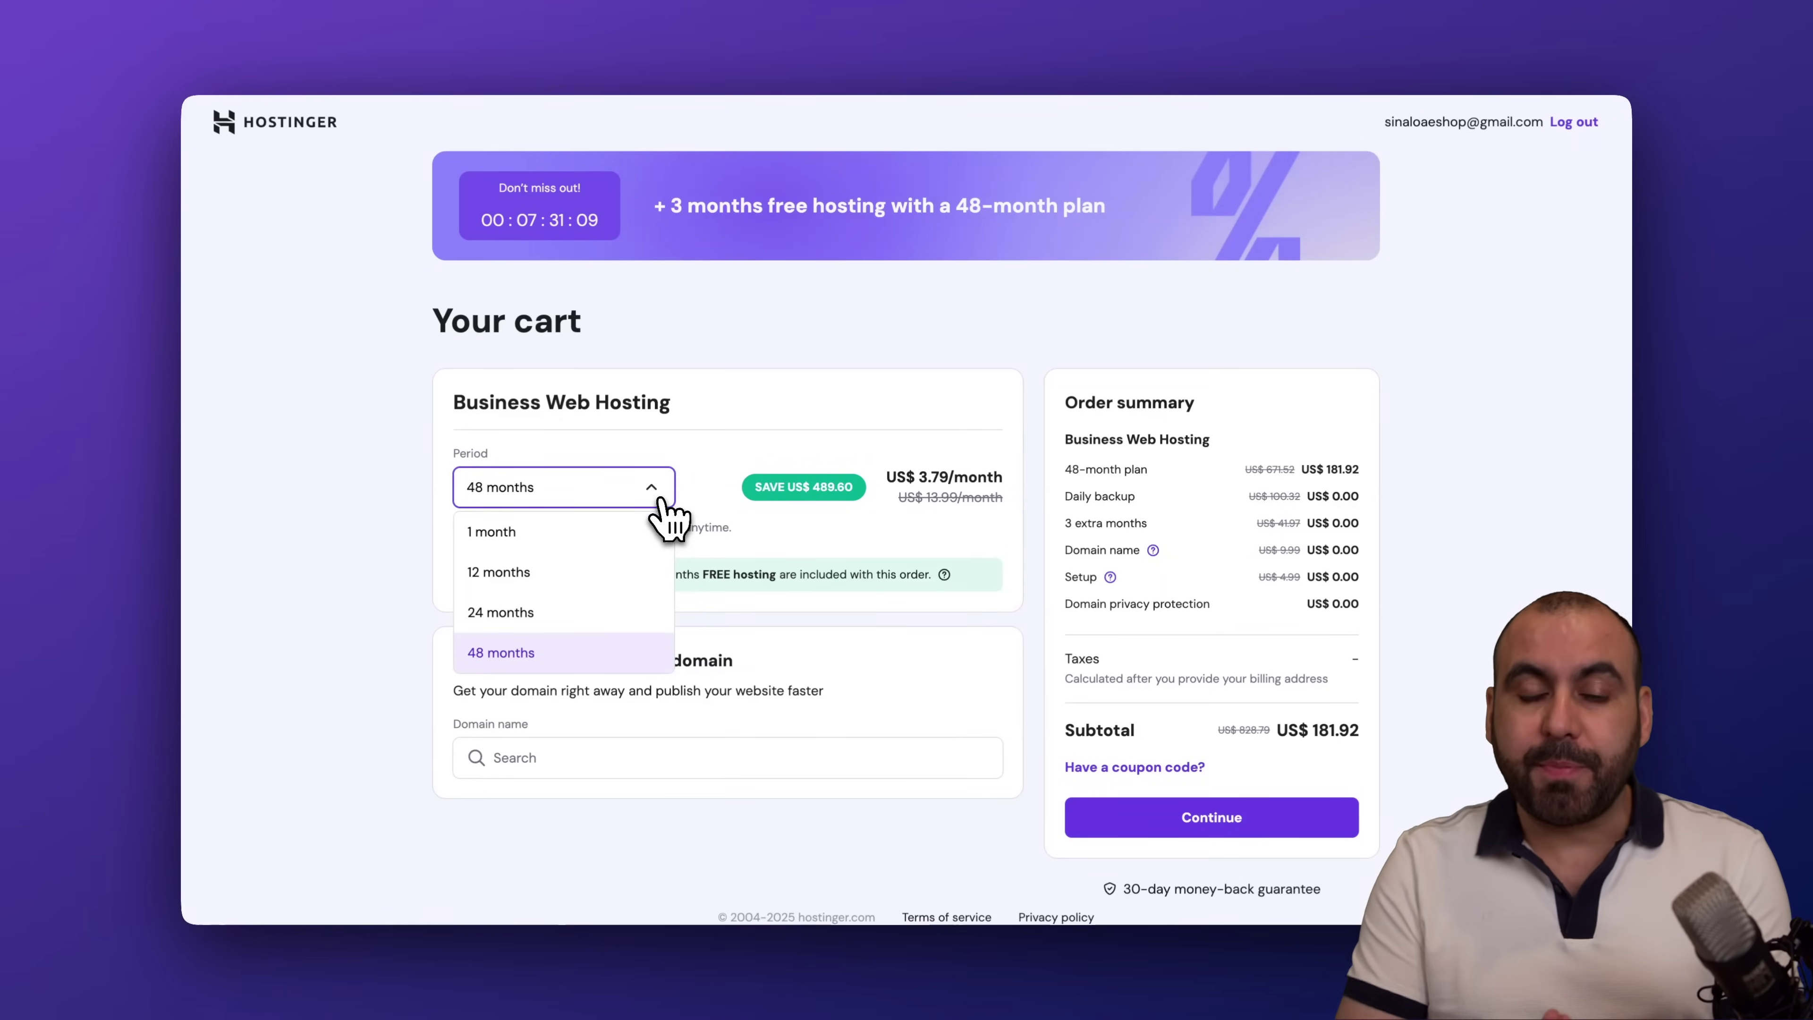
{"action": "left_click", "coordinate": [743, 471]}
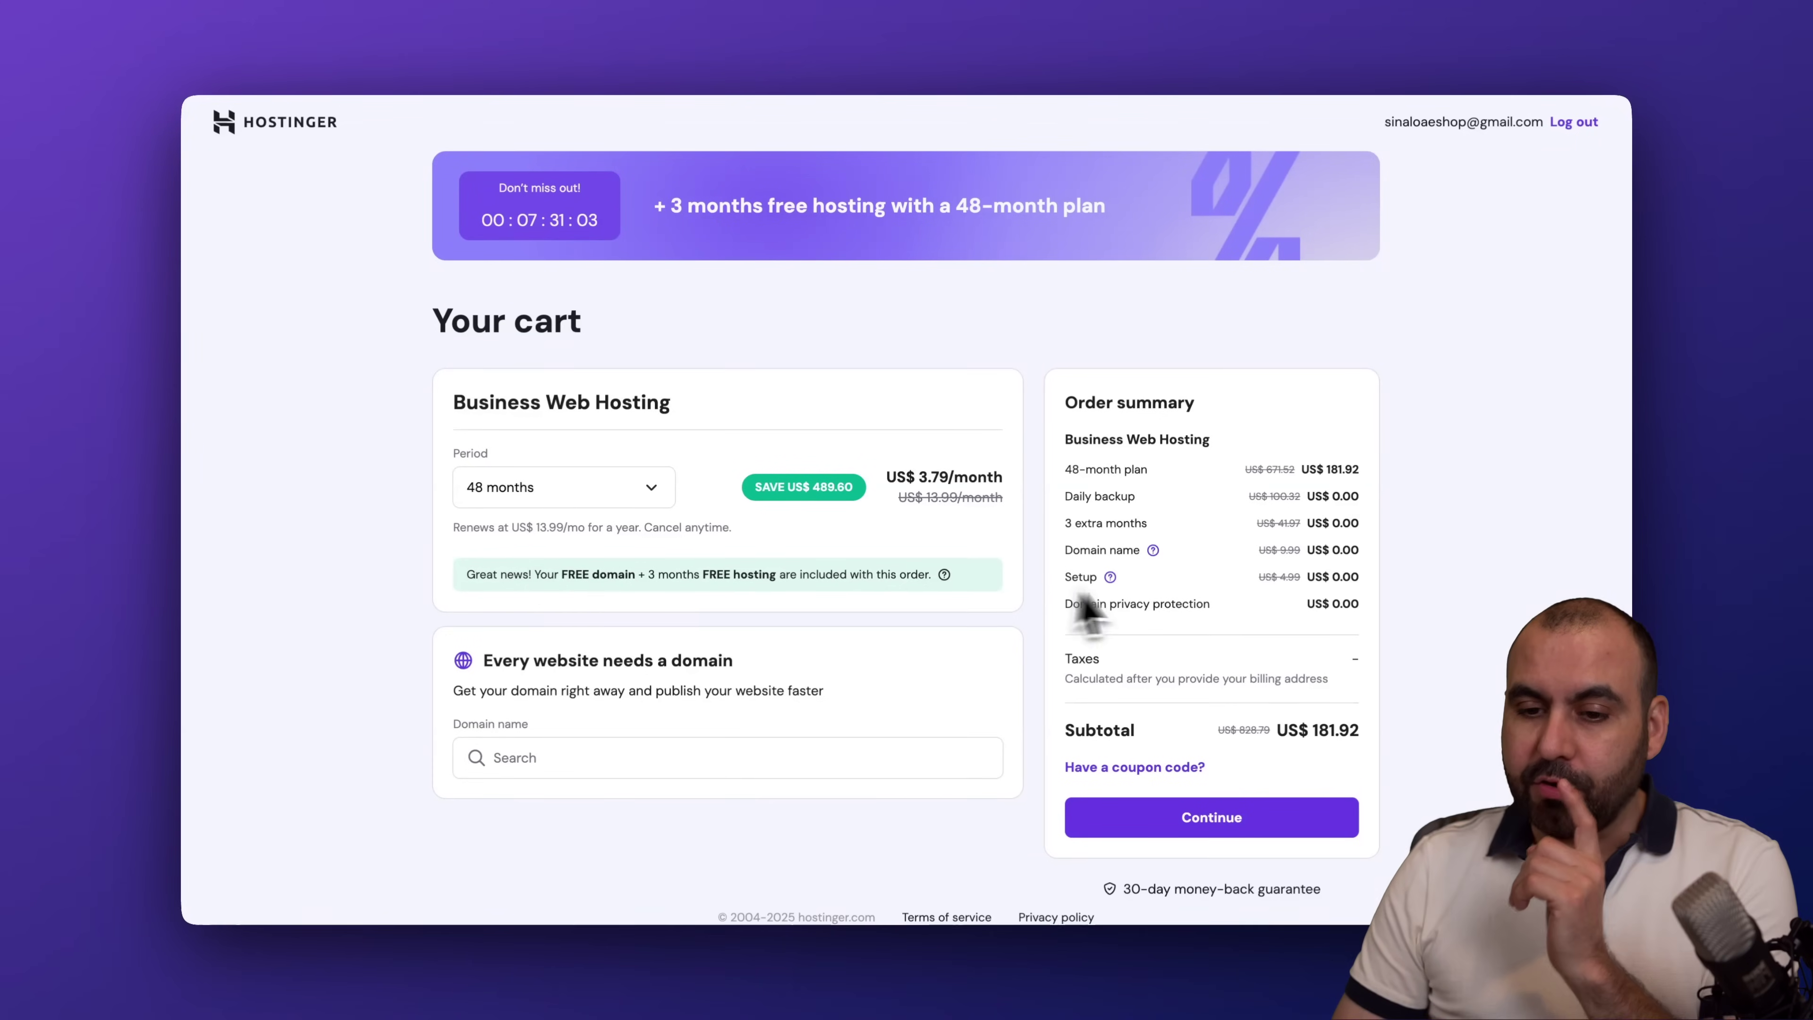
{"action": "scroll", "coordinate": [1194, 608], "scroll_direction": "down", "scroll_amount": 1}
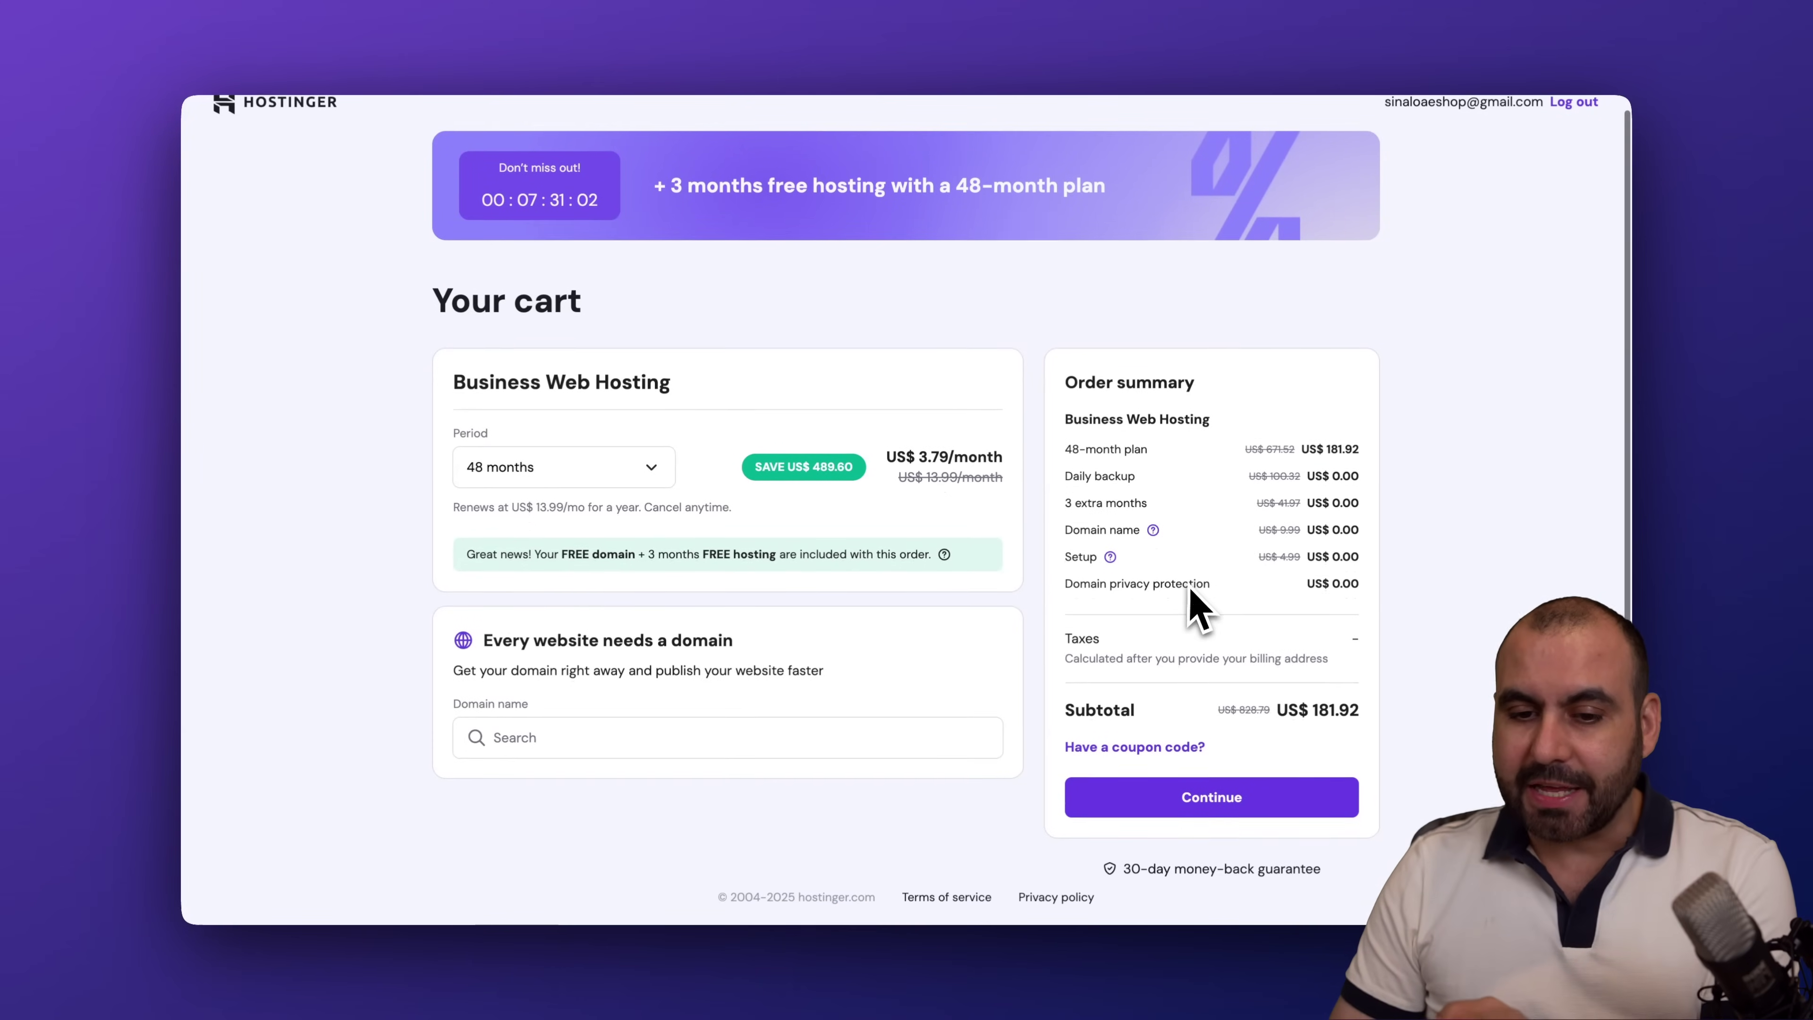
{"action": "left_click", "coordinate": [1120, 757]}
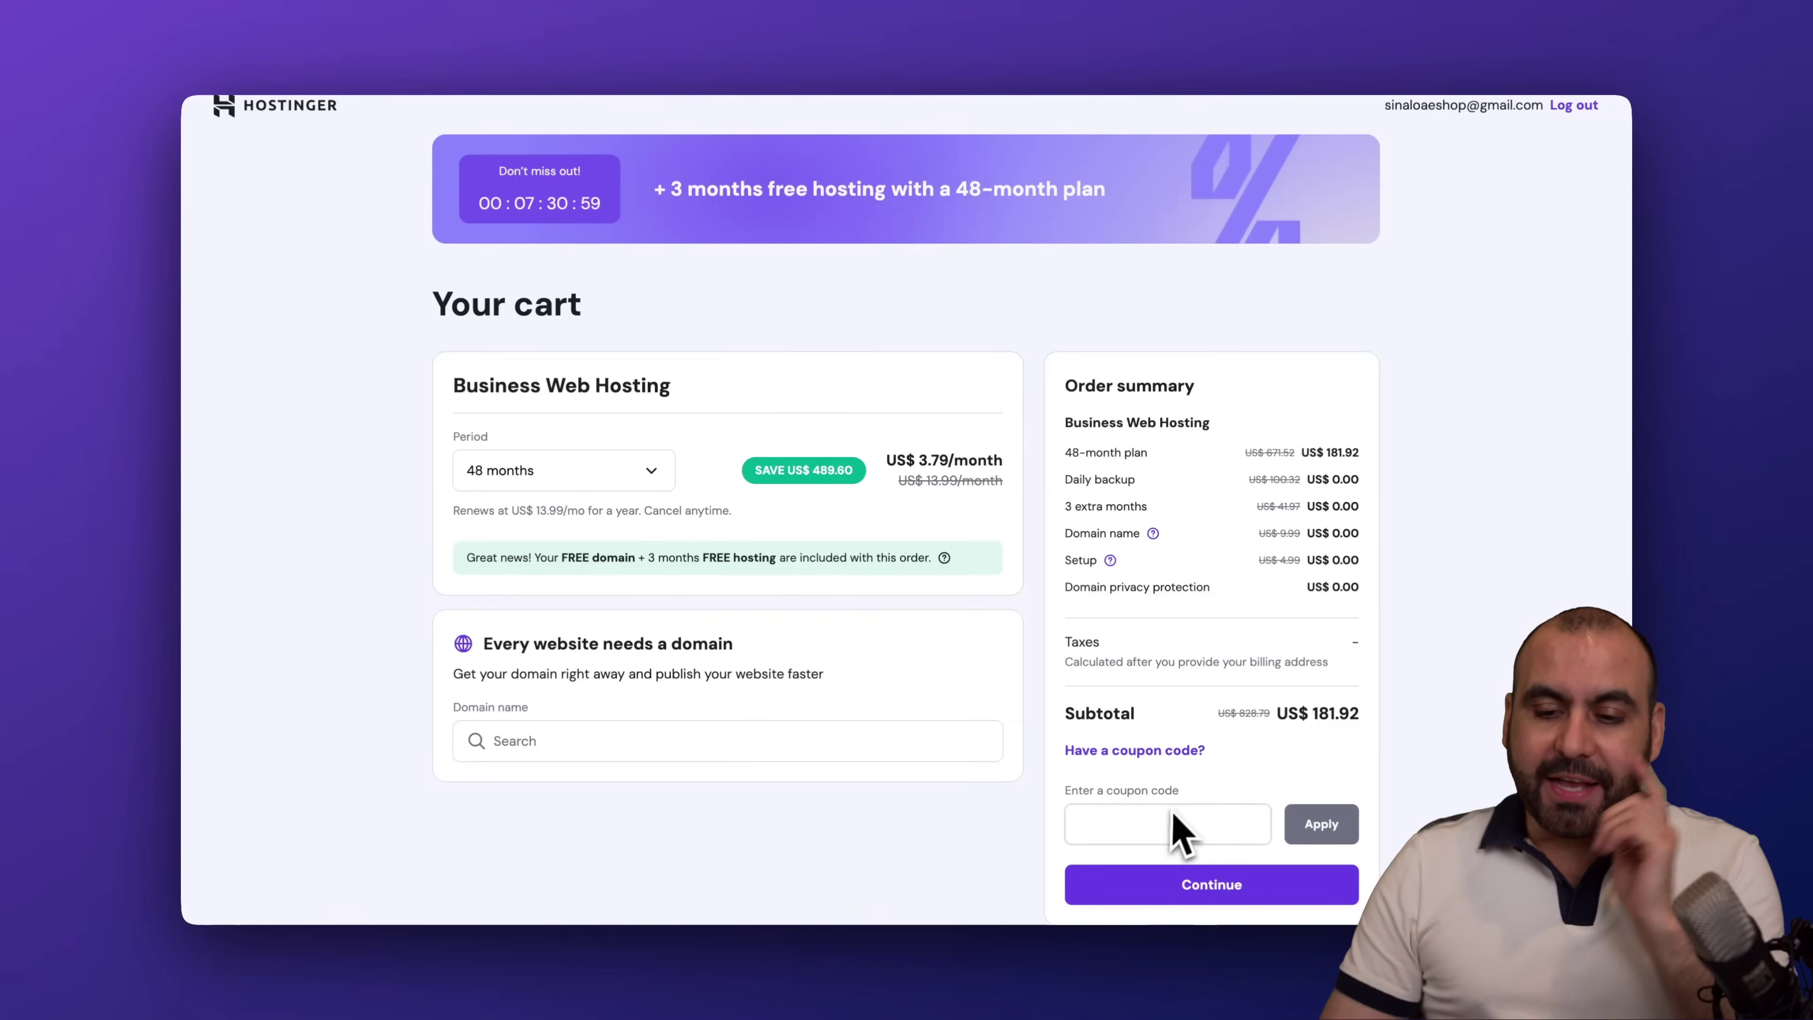
{"action": "scroll", "coordinate": [1174, 832], "scroll_direction": "down", "scroll_amount": 2}
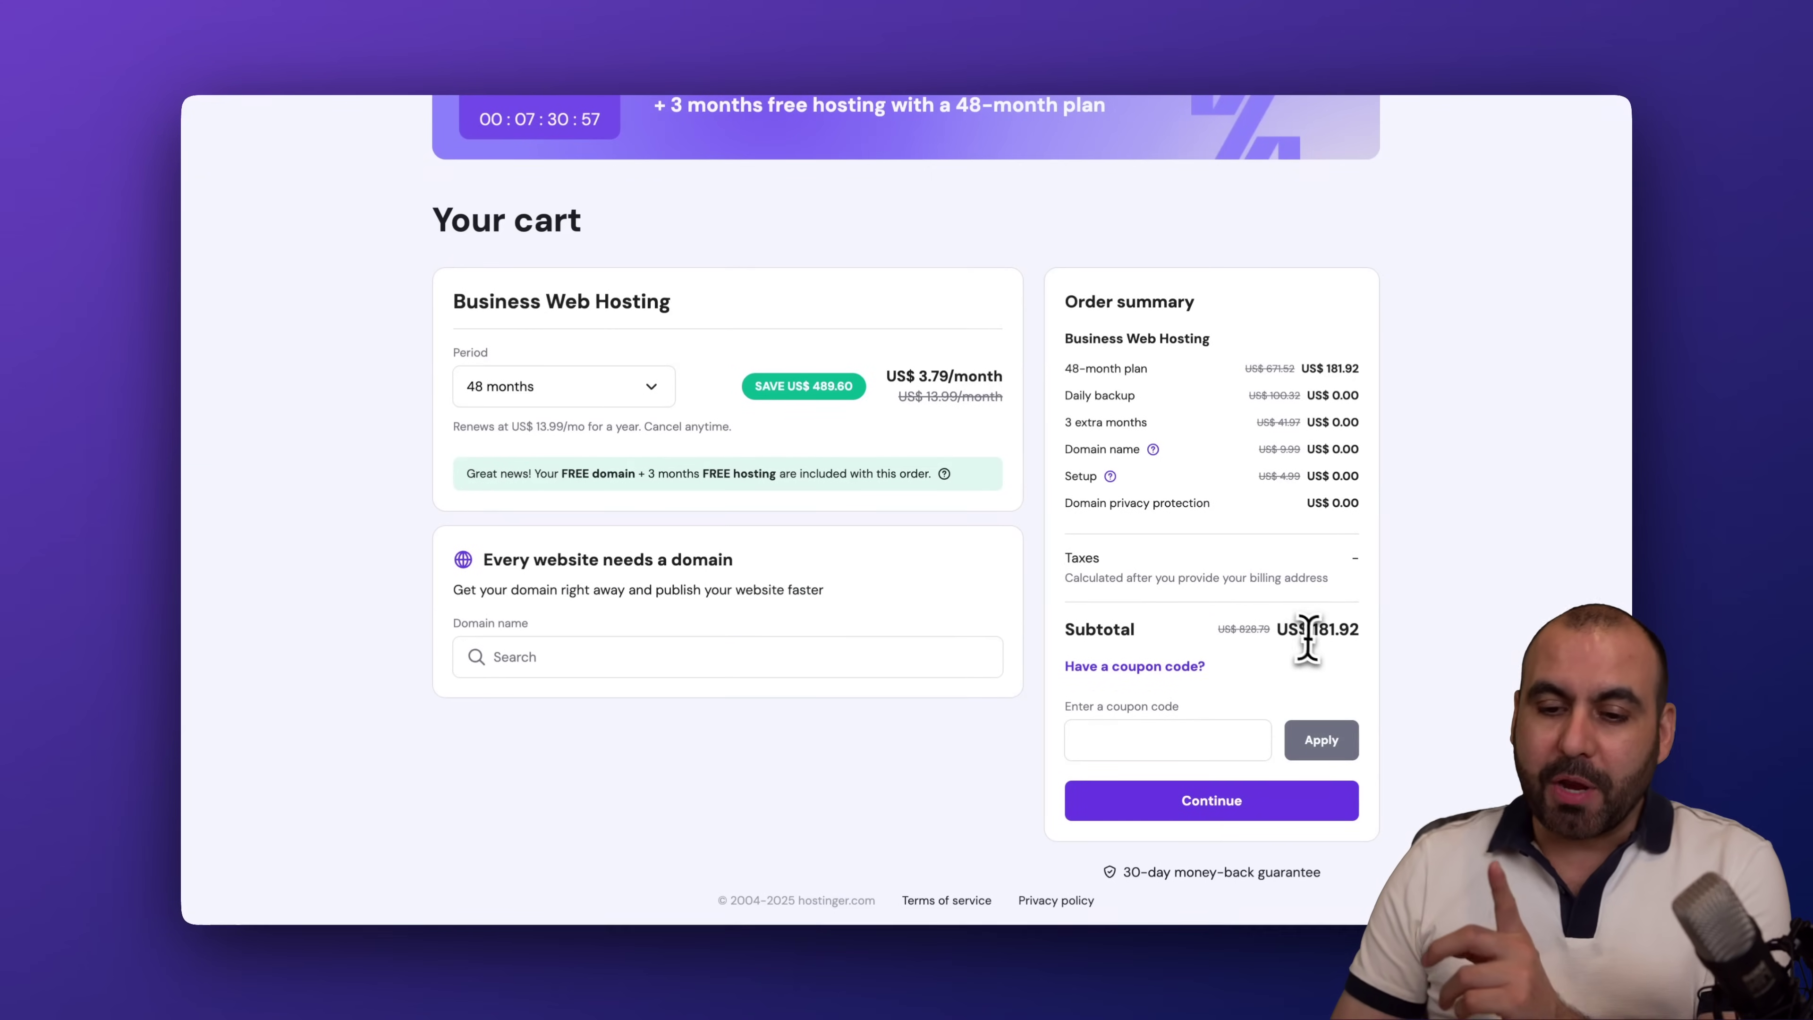
{"action": "left_click_drag", "start_coordinate": [1312, 628], "coordinate": [1370, 650]}
{"action": "left_click", "coordinate": [1174, 738]}
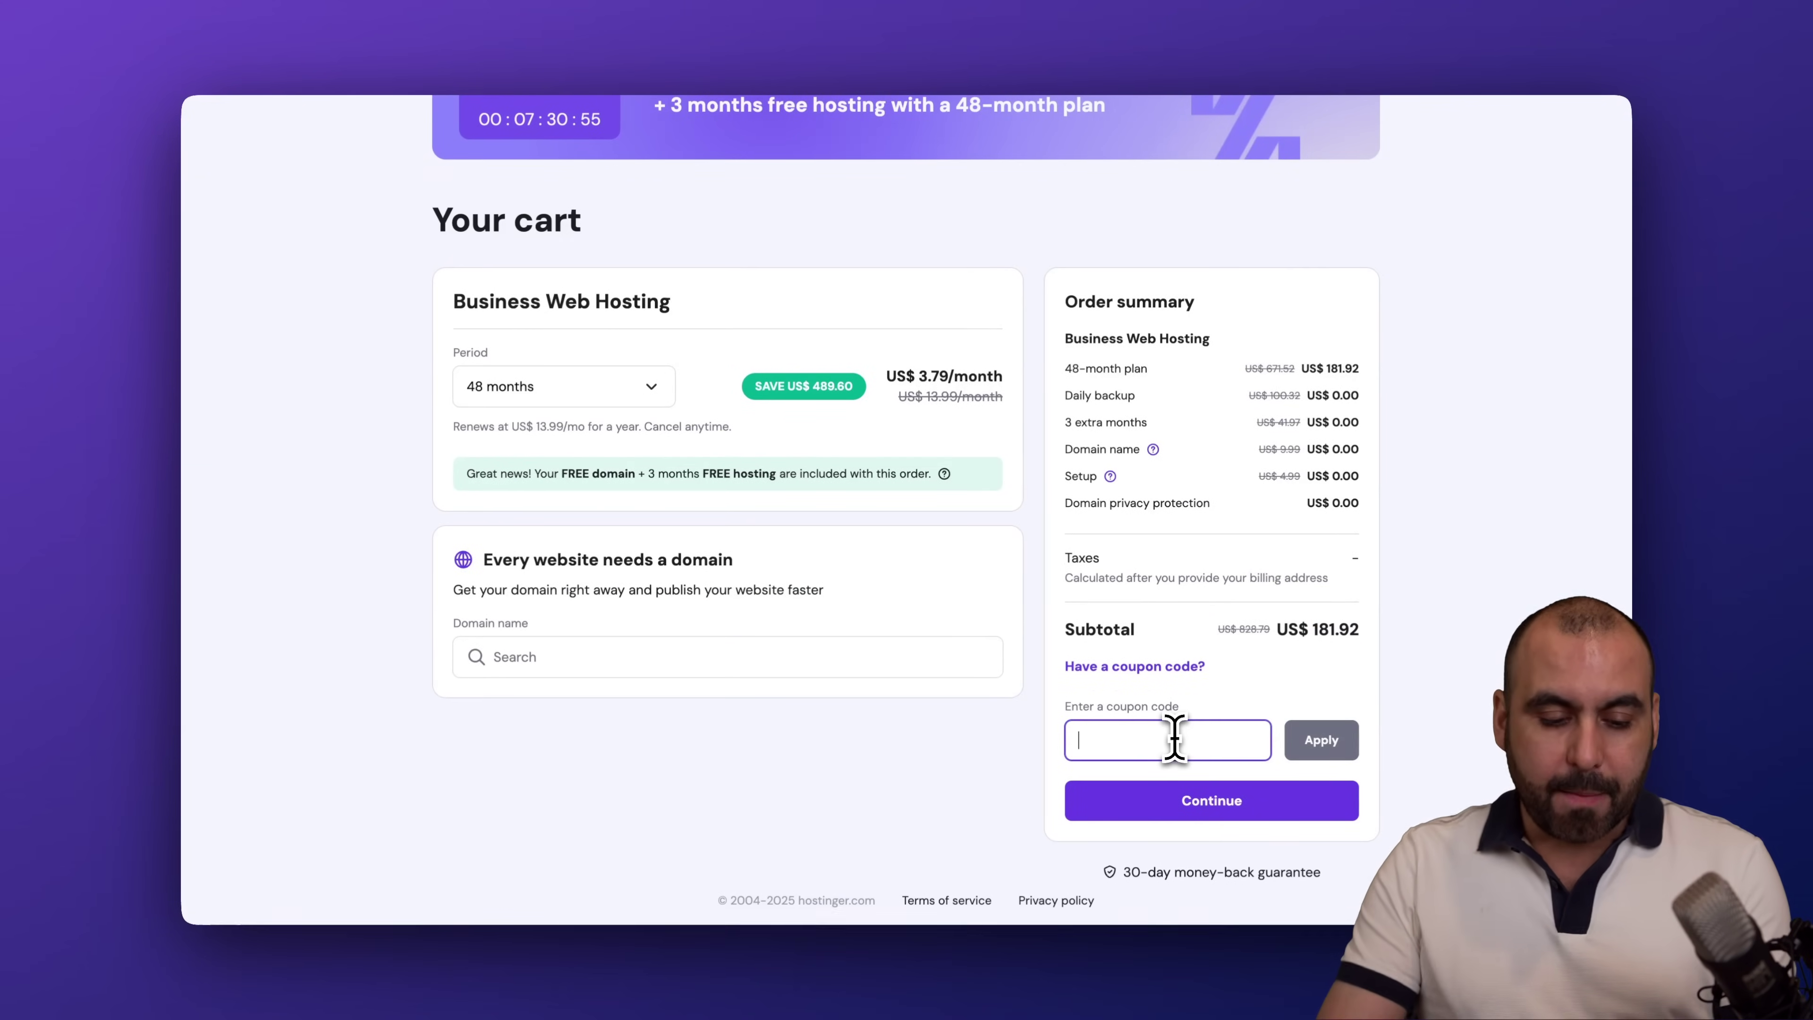
{"action": "type", "text": "SAASMASTER"}
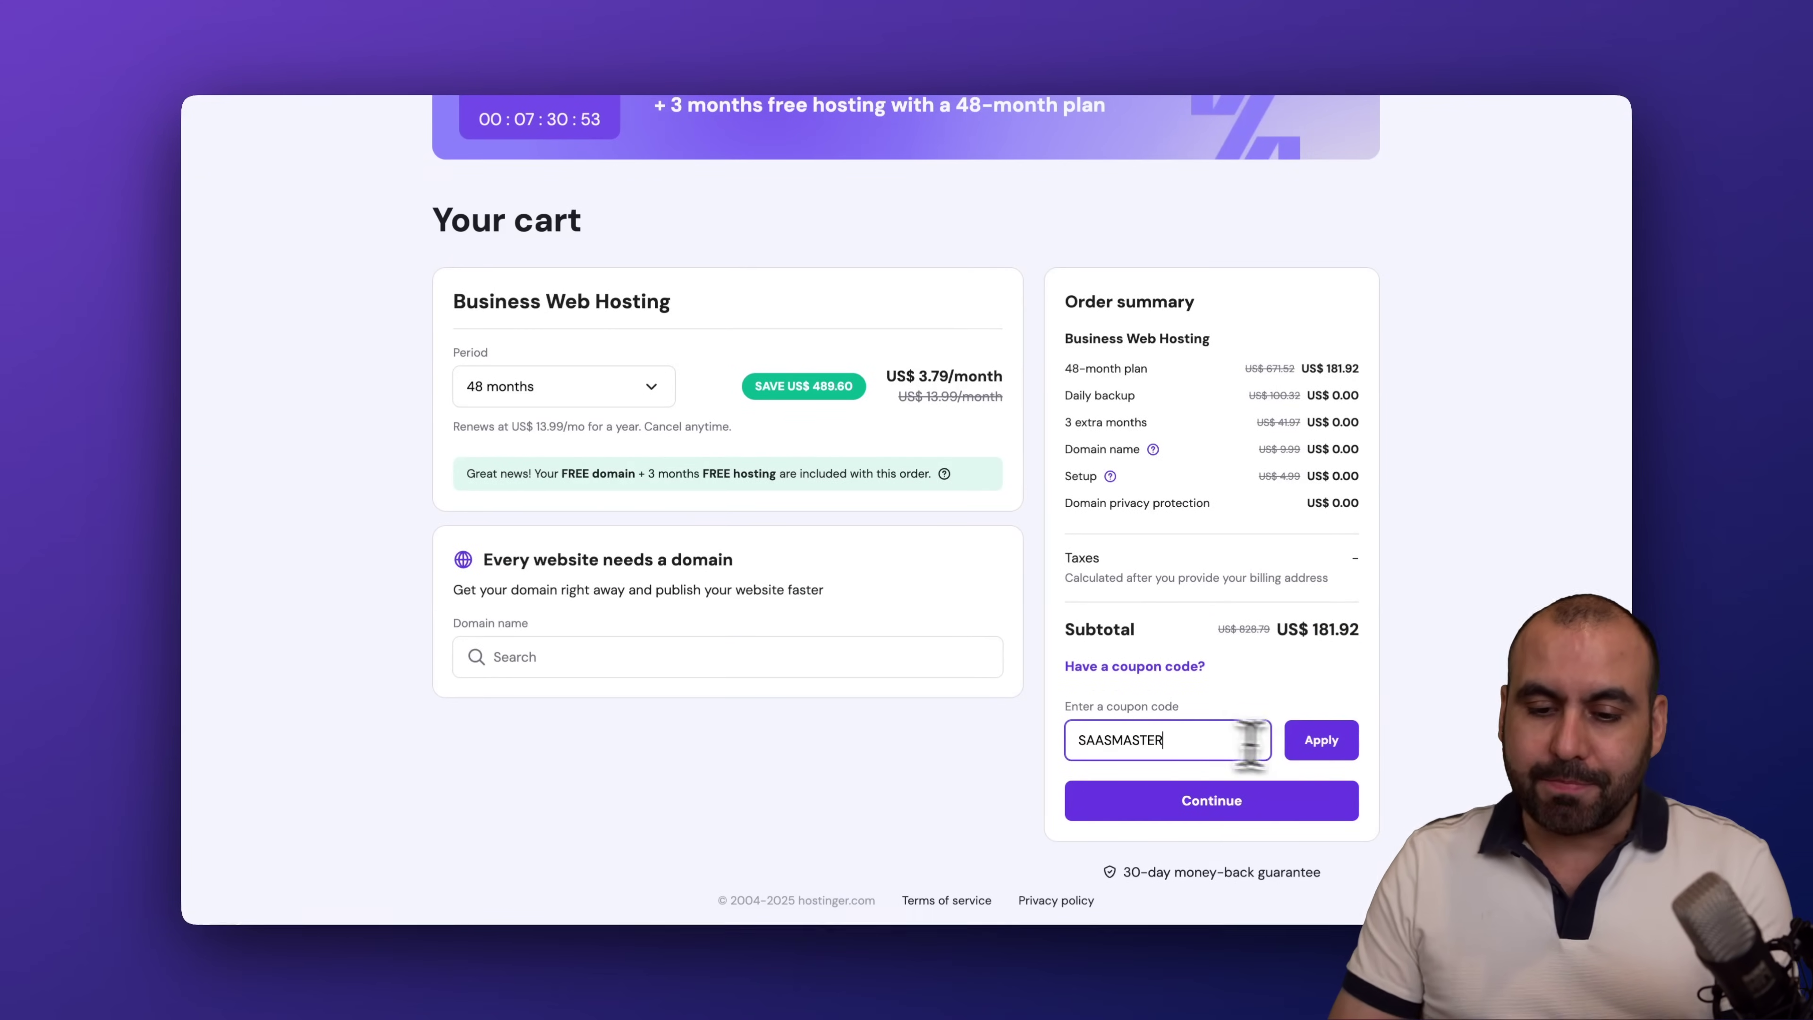
{"action": "left_click", "coordinate": [1324, 746]}
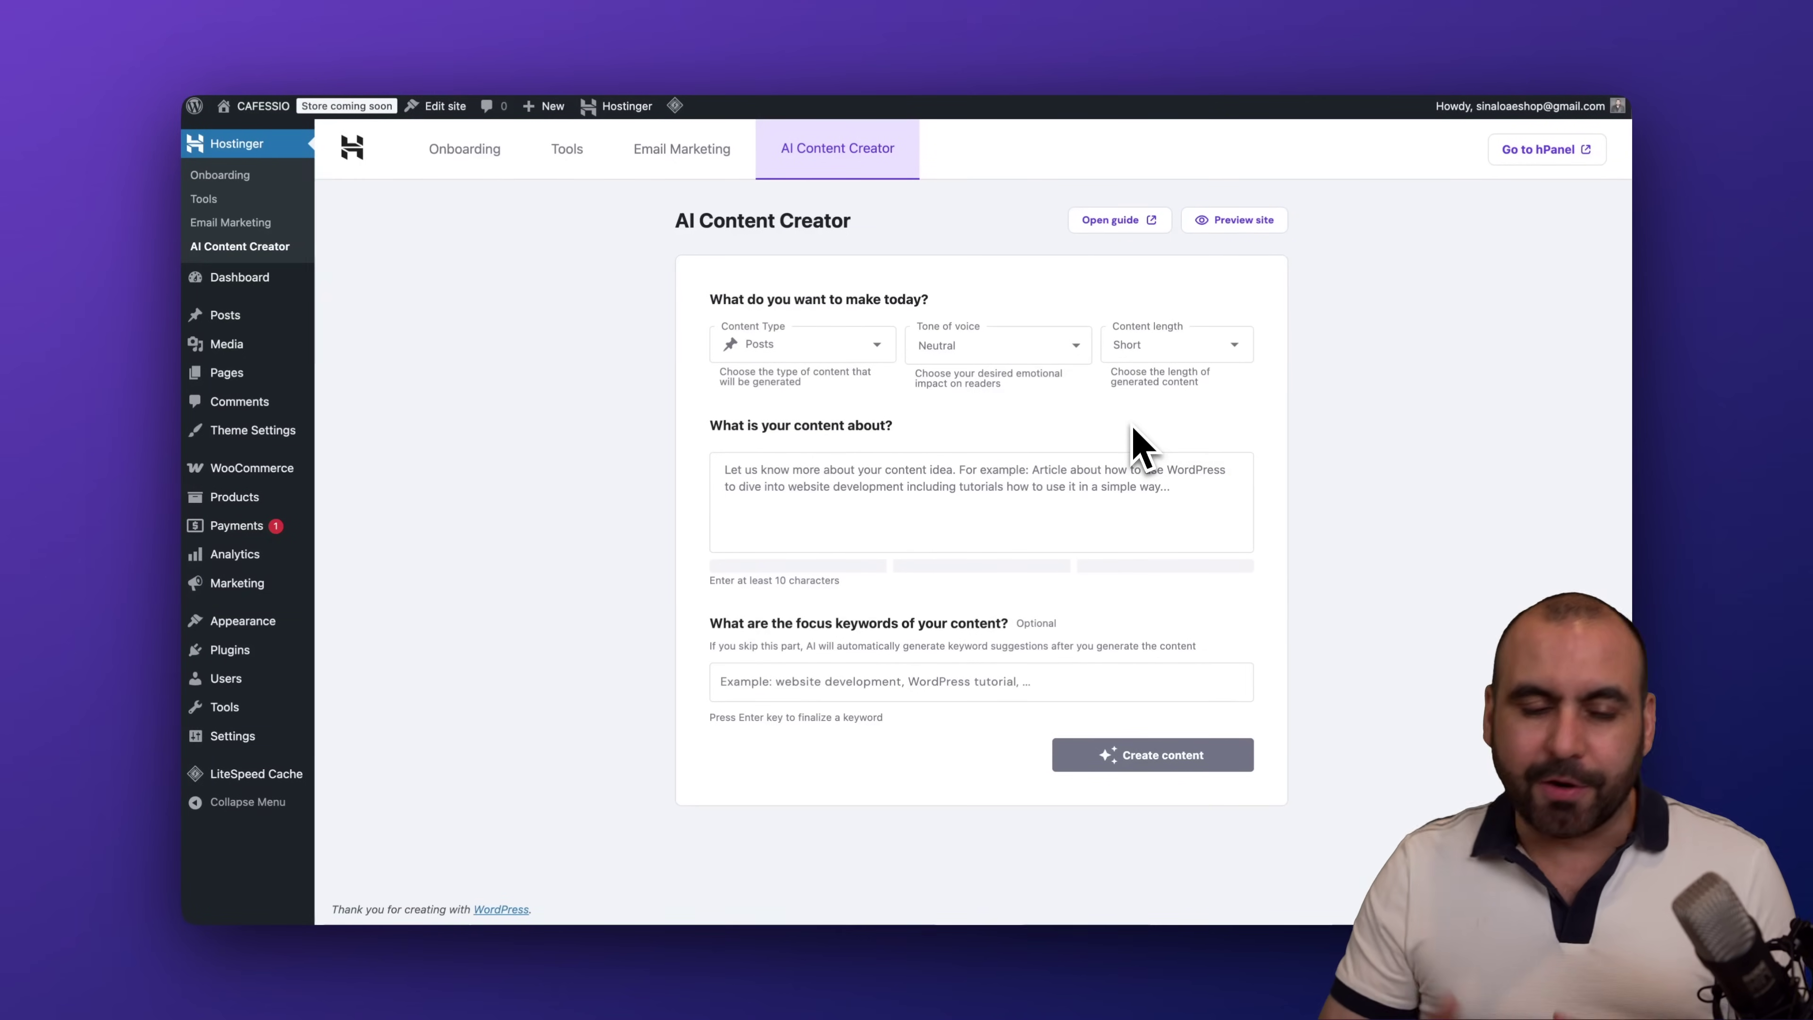
Keep Posts as the content type and set the tones to Formal and Trustworthy instead of Neutral
{"action": "left_click", "coordinate": [818, 355]}
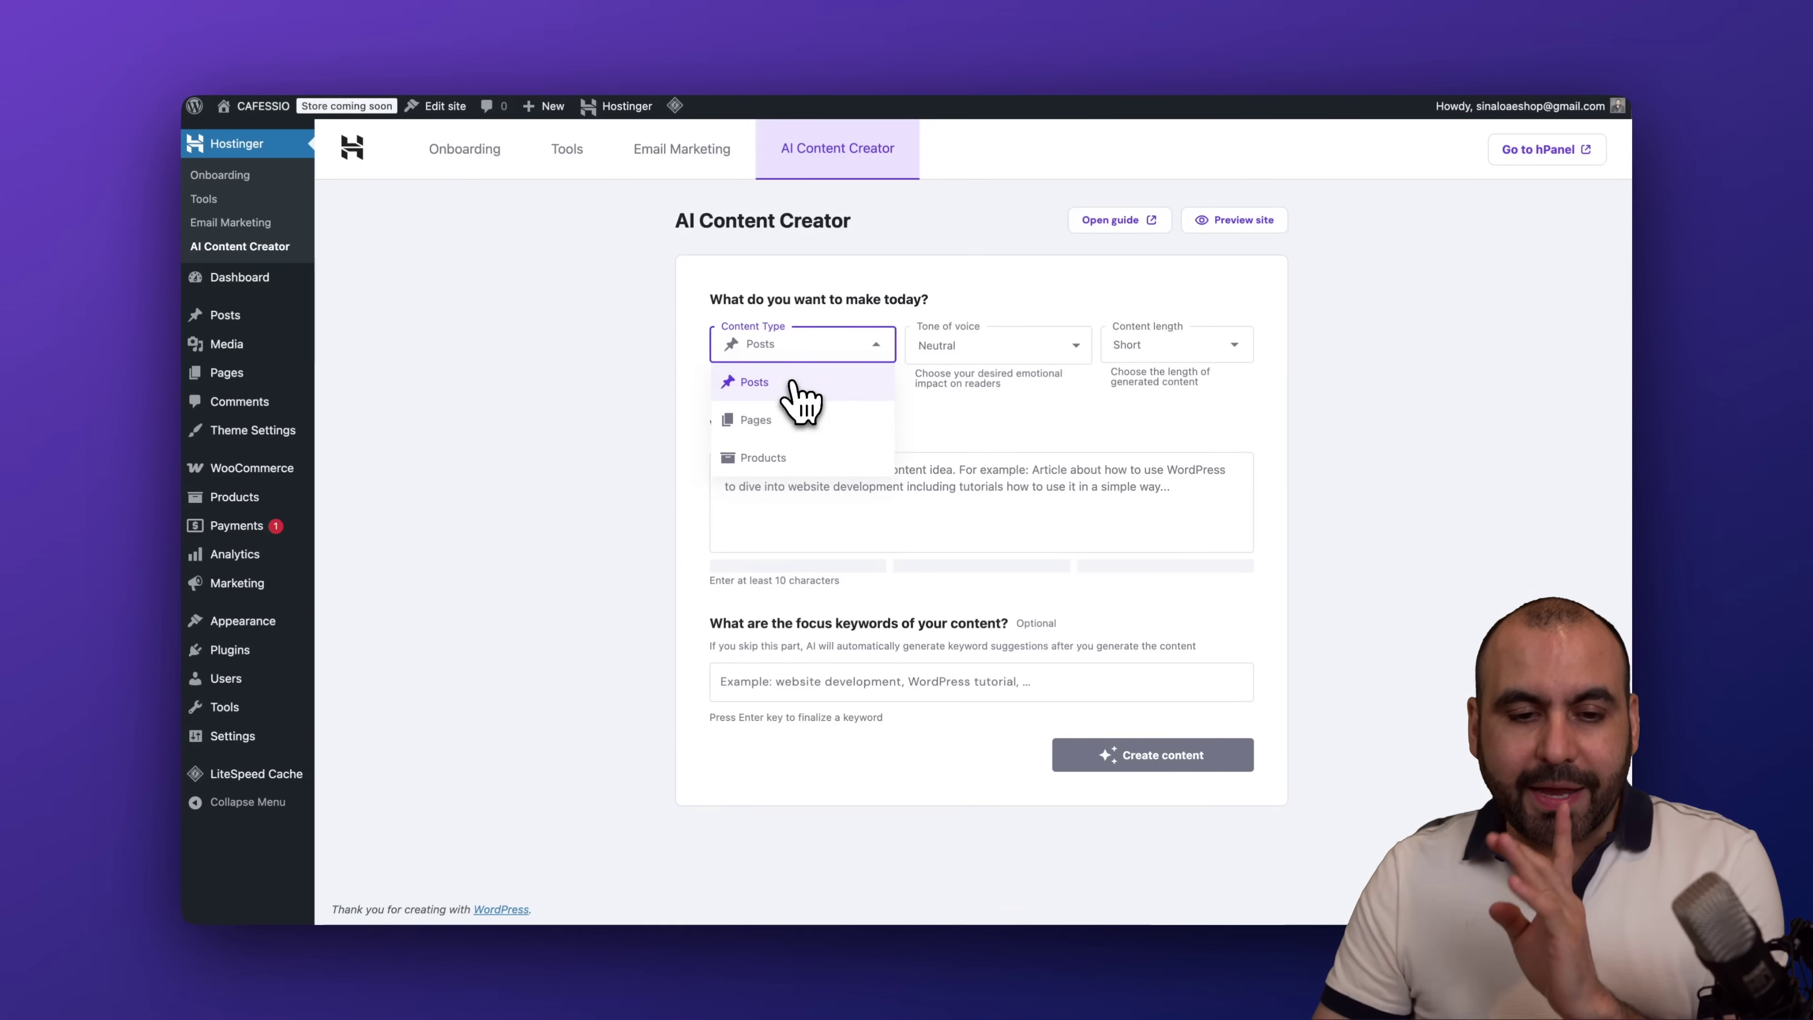
{"action": "left_click", "coordinate": [793, 385]}
{"action": "left_click", "coordinate": [1055, 351]}
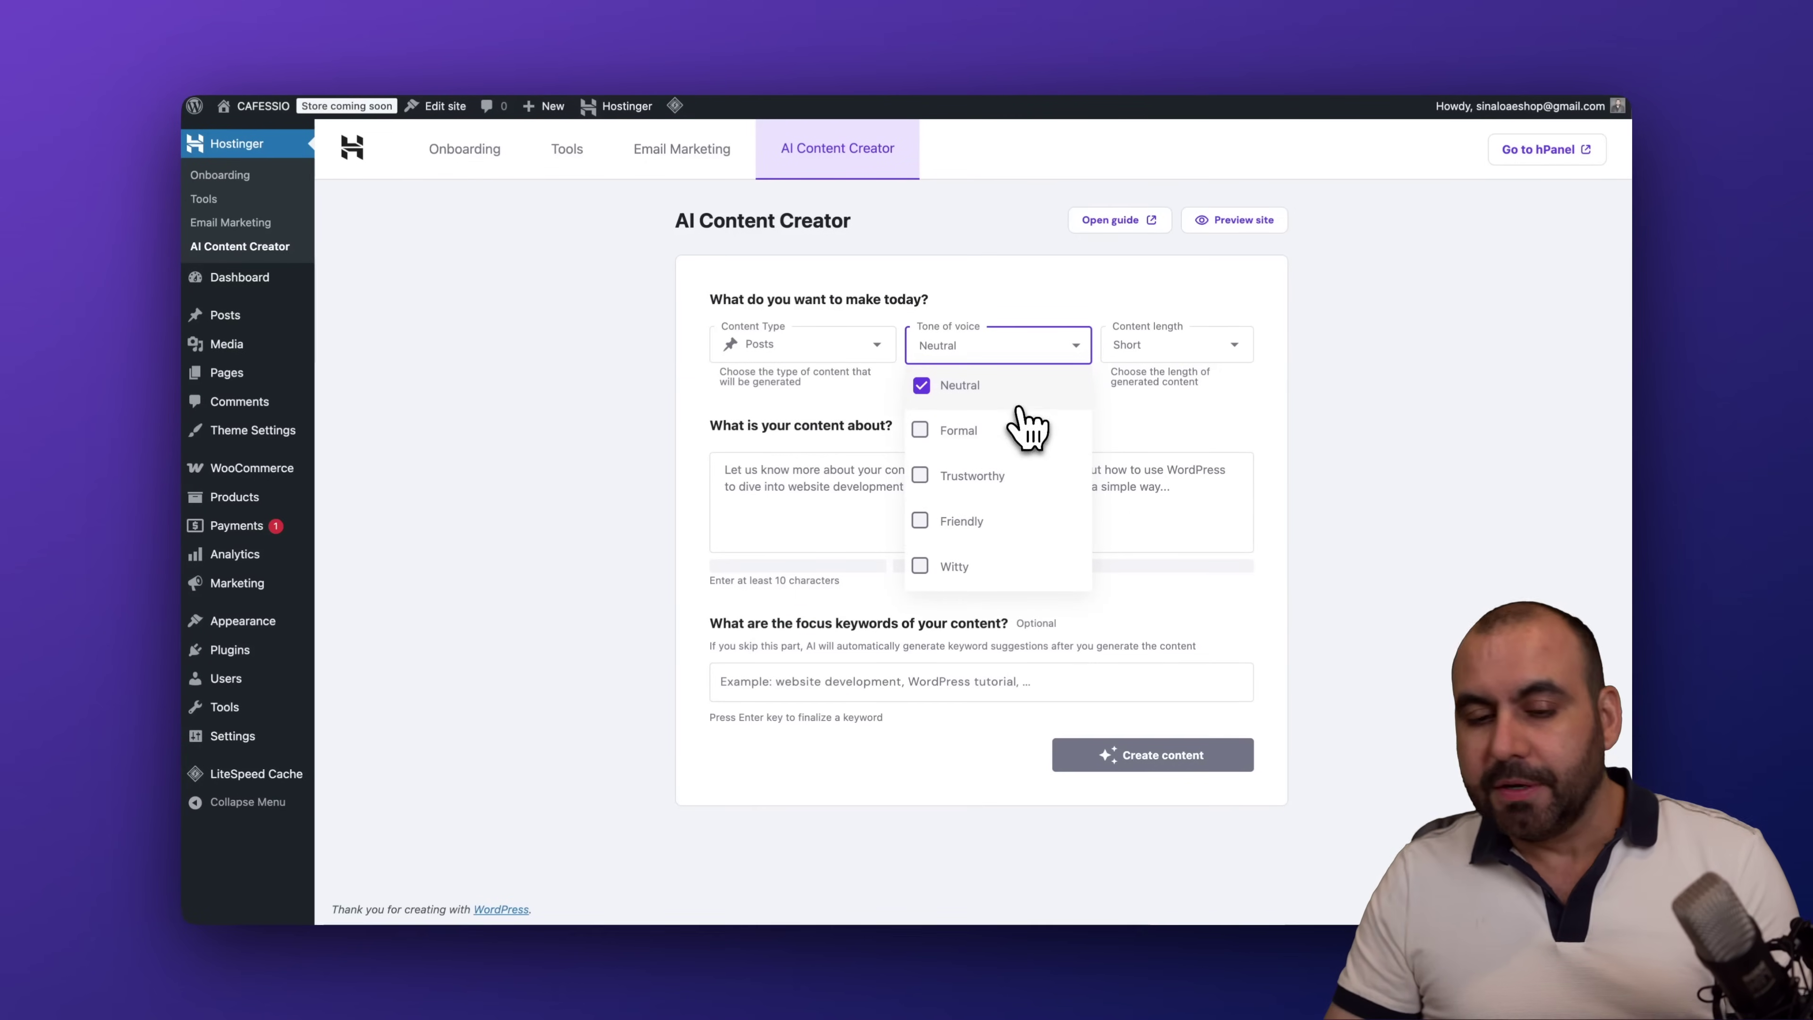
{"action": "left_click", "coordinate": [922, 429]}
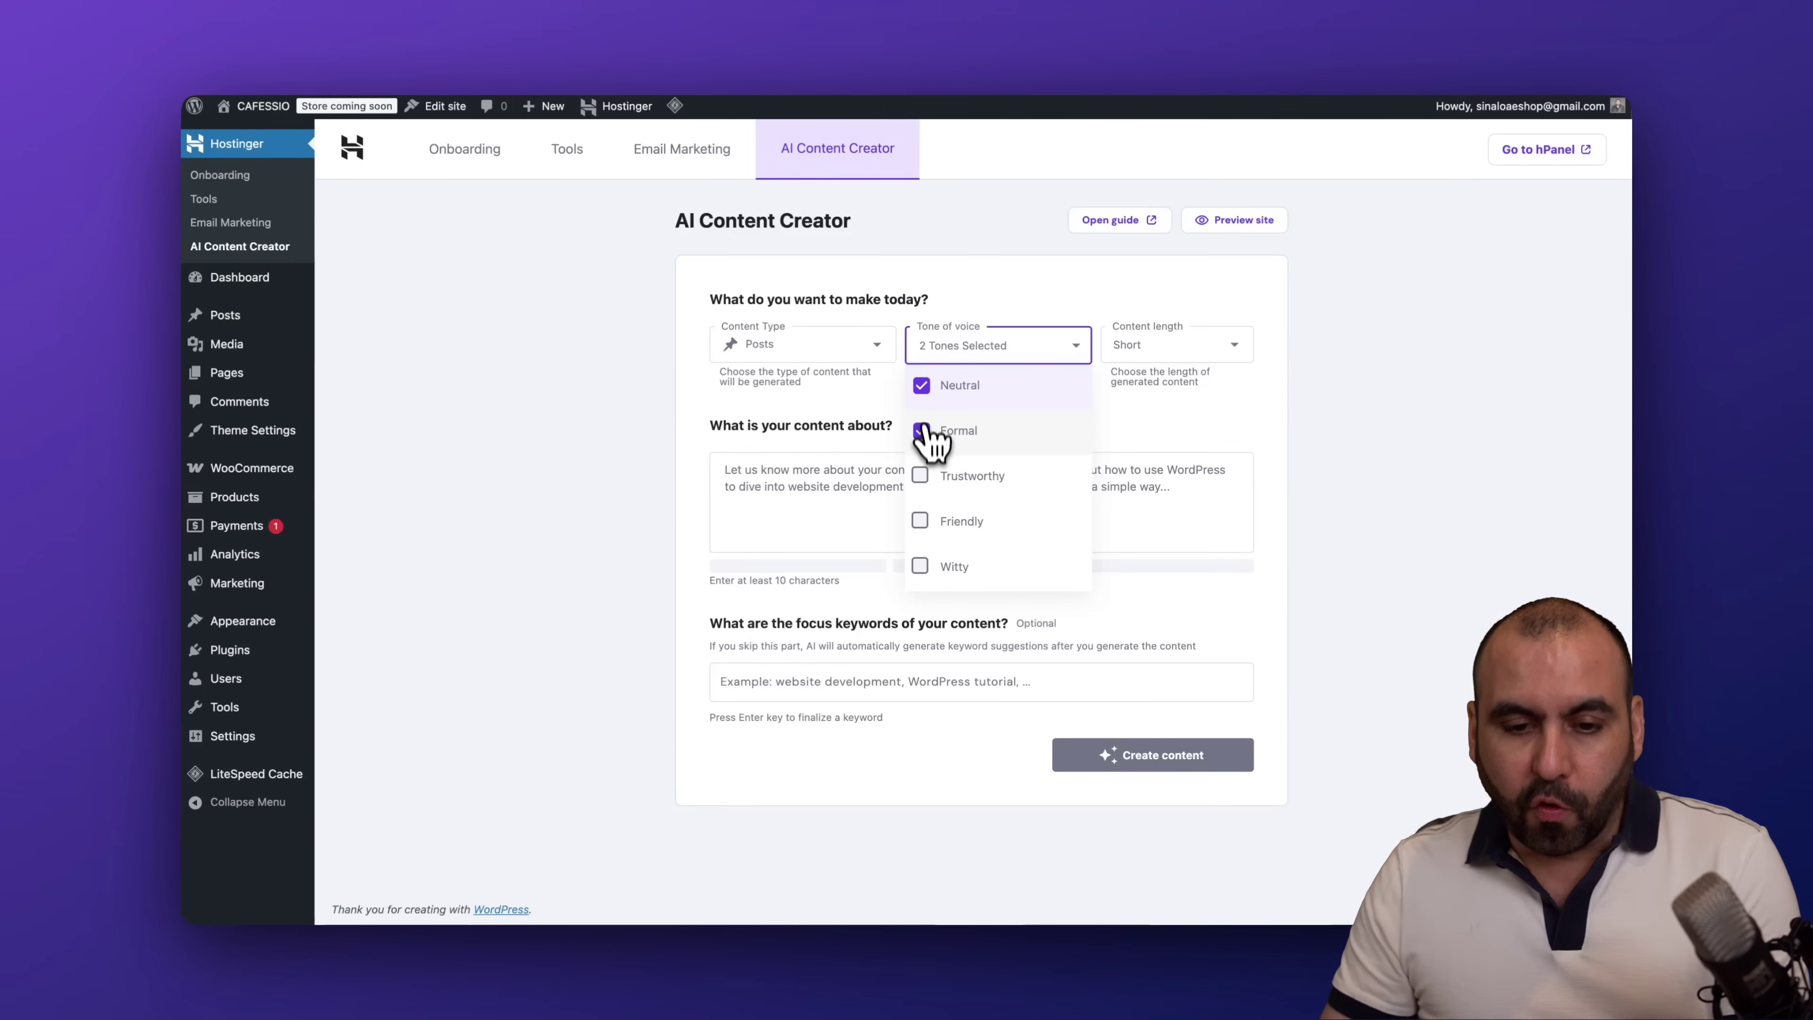
{"action": "left_click", "coordinate": [921, 386]}
{"action": "left_click", "coordinate": [922, 477]}
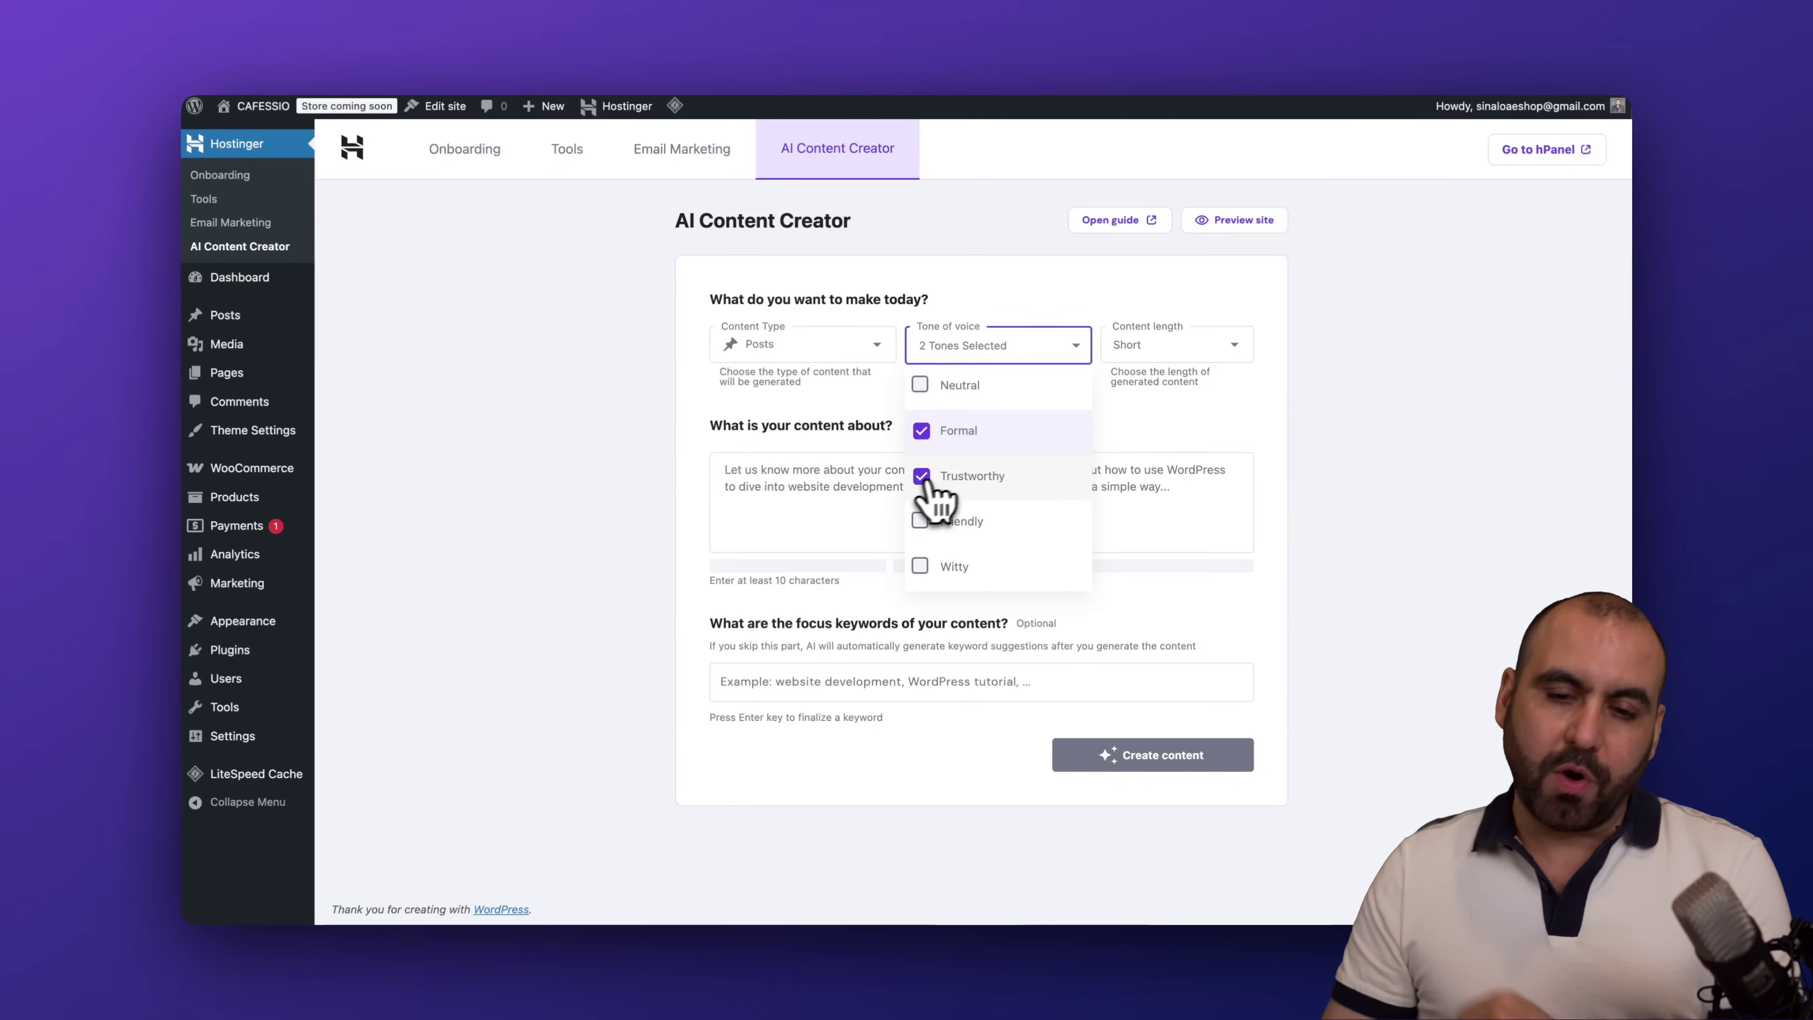
{"action": "left_click", "coordinate": [1157, 440]}
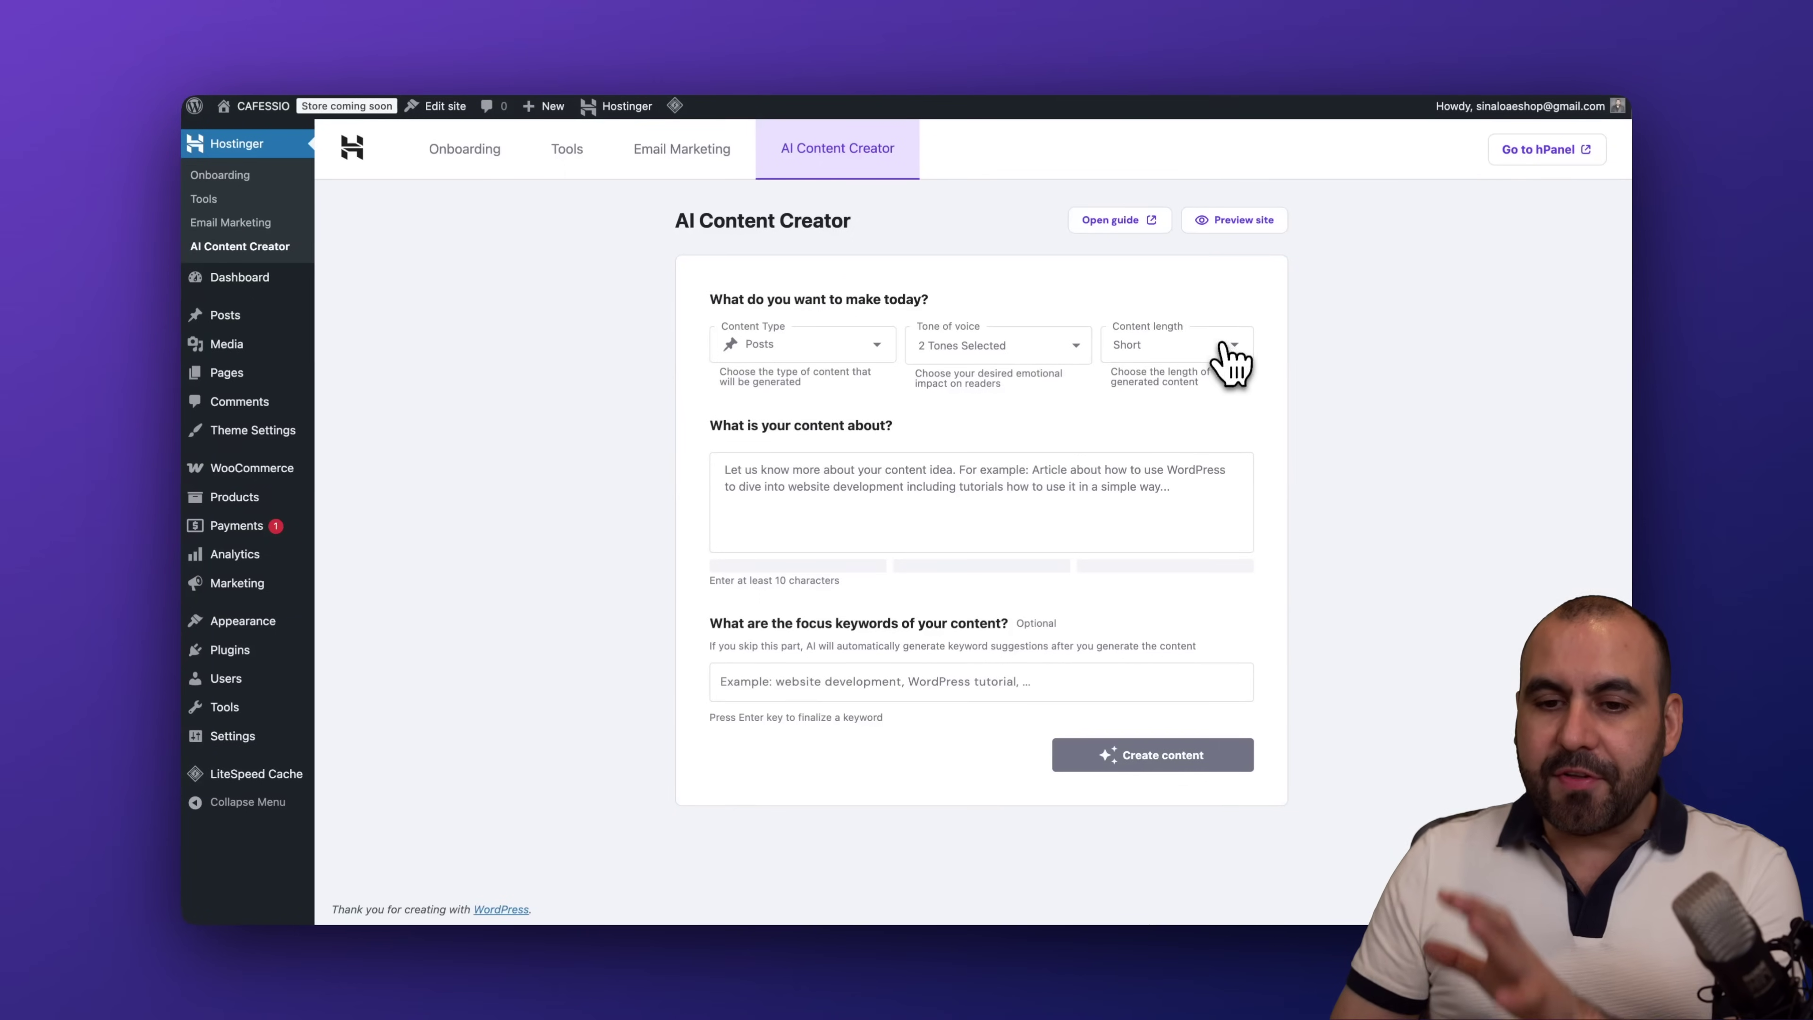
Set the content length to Medium
{"action": "left_click", "coordinate": [1223, 346]}
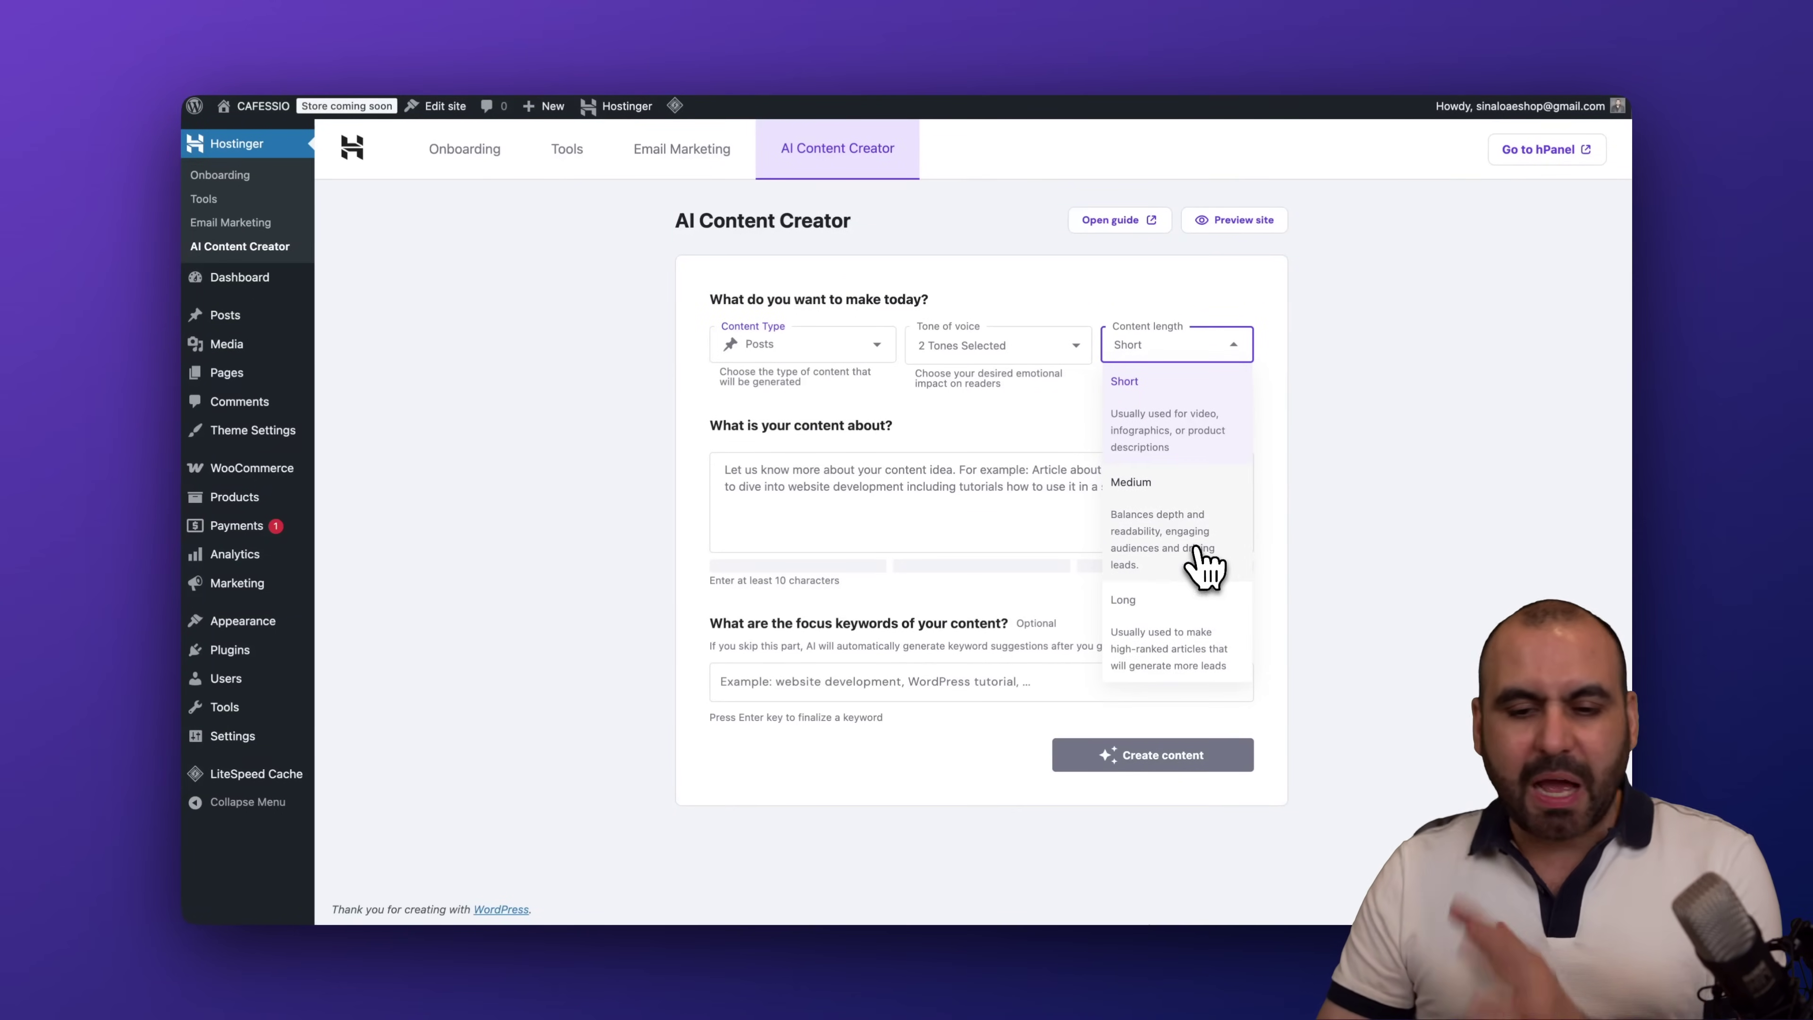
{"action": "left_click", "coordinate": [1202, 557]}
{"action": "left_click", "coordinate": [916, 498]}
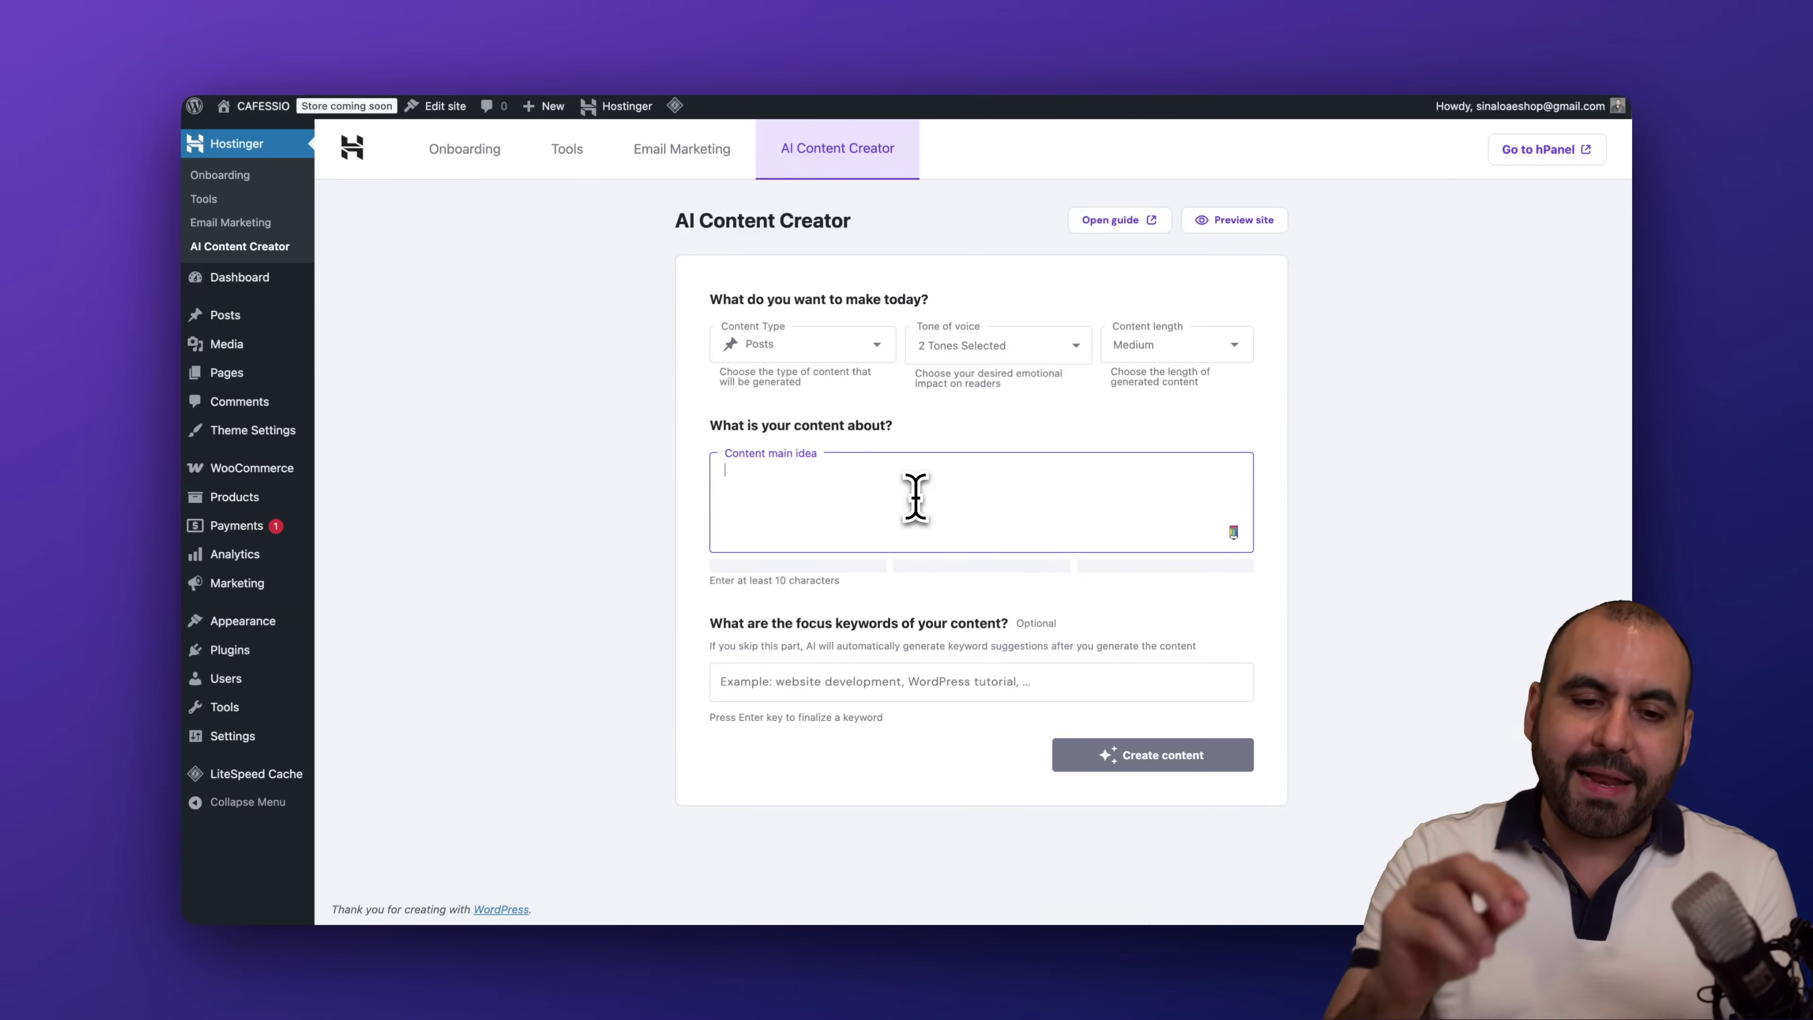
Paste the electric-vs-gas vehicle idea, add keywords vehicles, cars and electric cars, and generate the post
{"action": "type", "text": "I need a post about how electric vehicles are contaminating more when being produced that gas vehicles."}
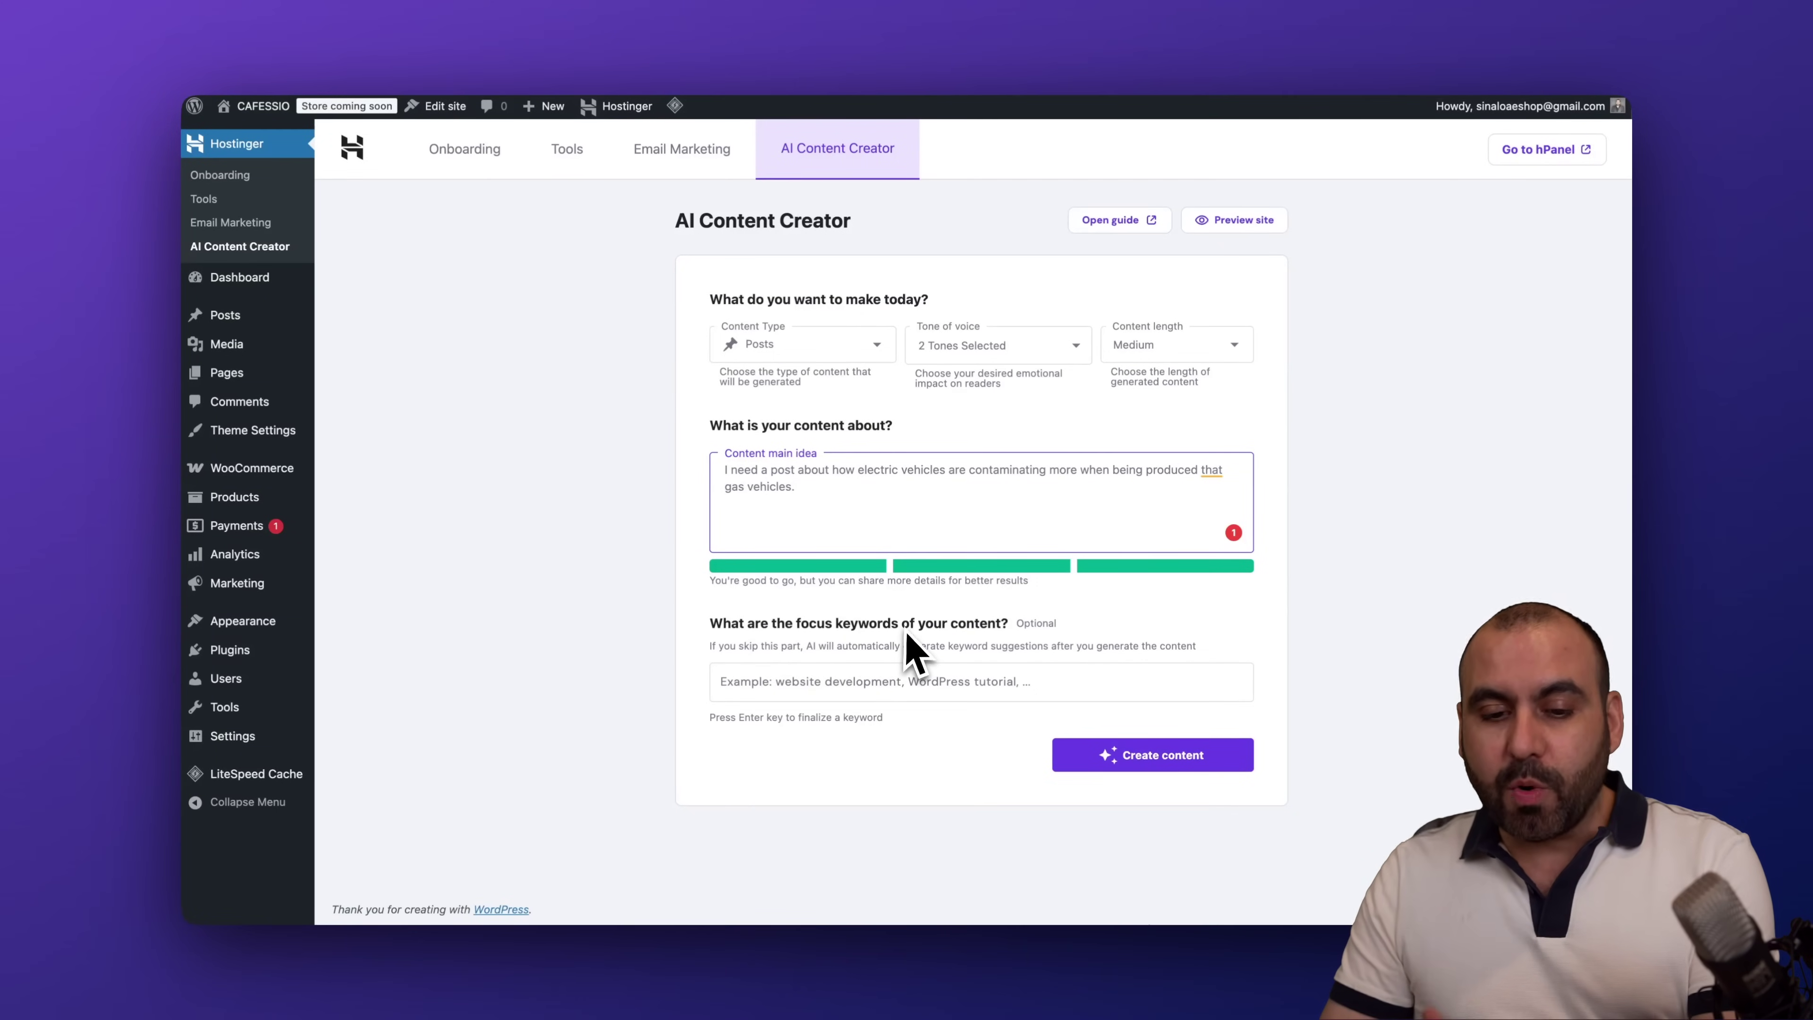
{"action": "left_click", "coordinate": [816, 691]}
{"action": "type", "text": "vehicles"}
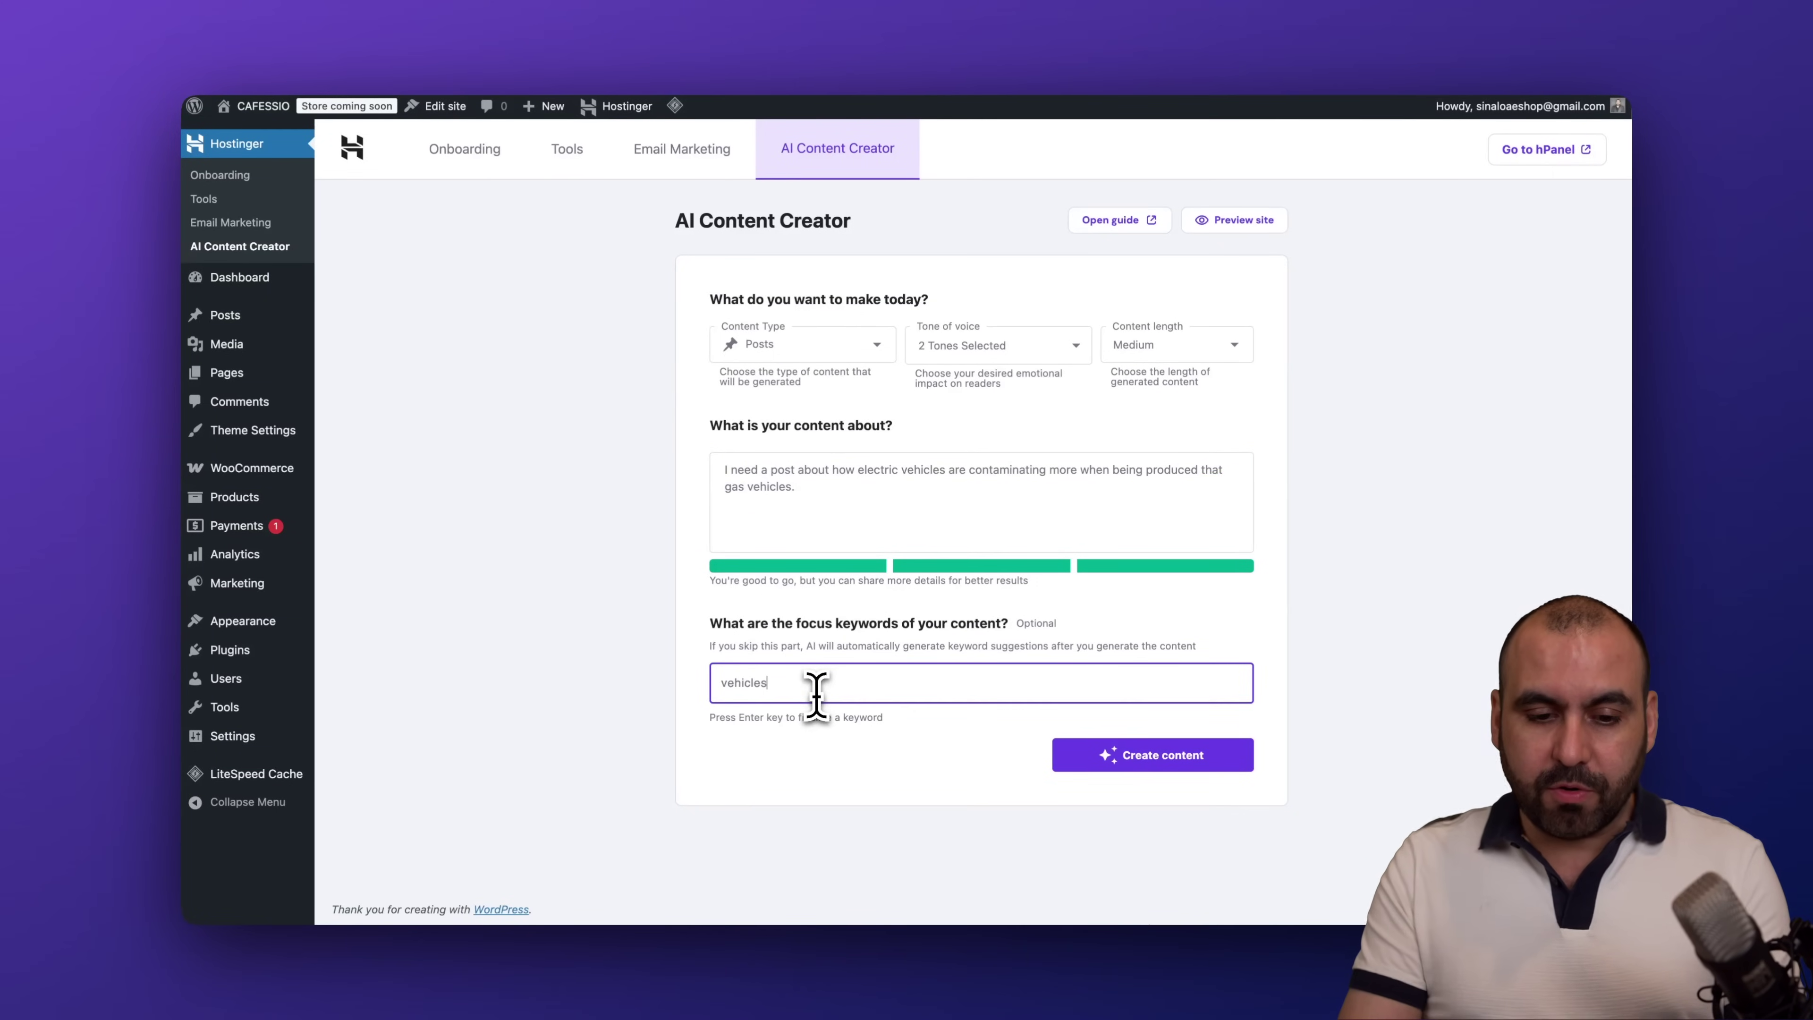
{"action": "key", "text": "Return"}
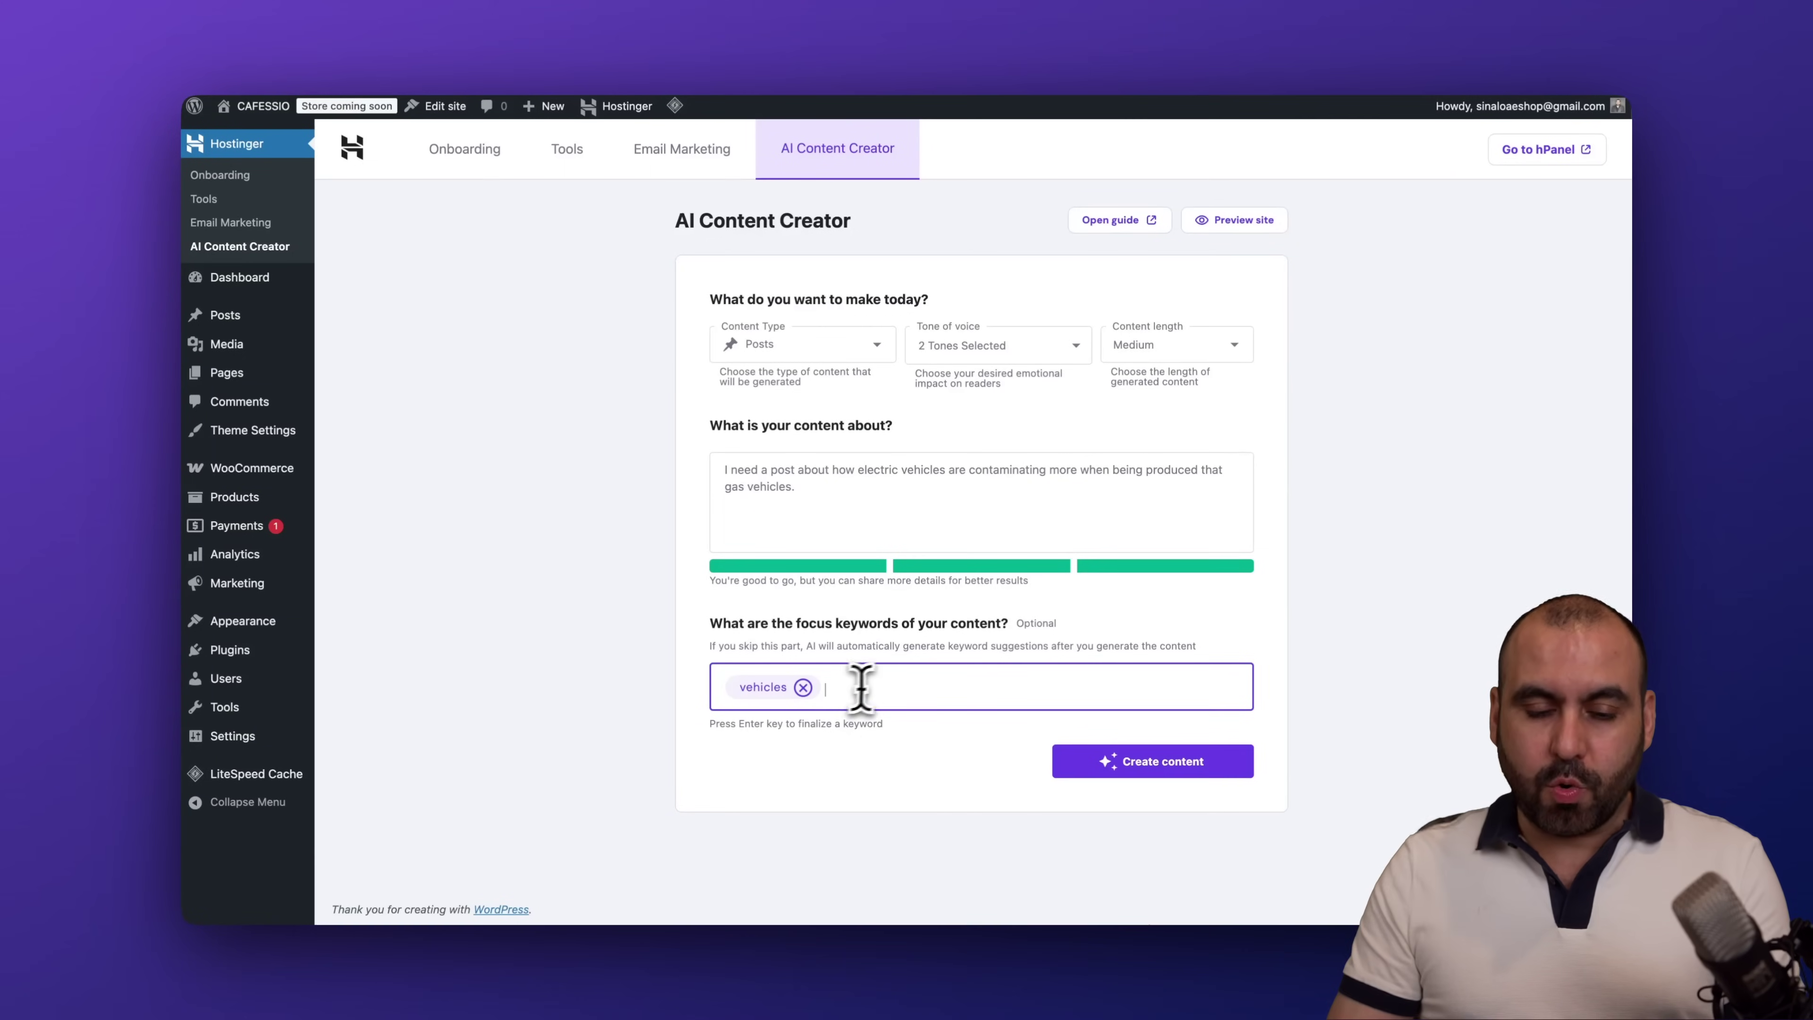
{"action": "type", "text": "cars"}
{"action": "key", "text": "Return"}
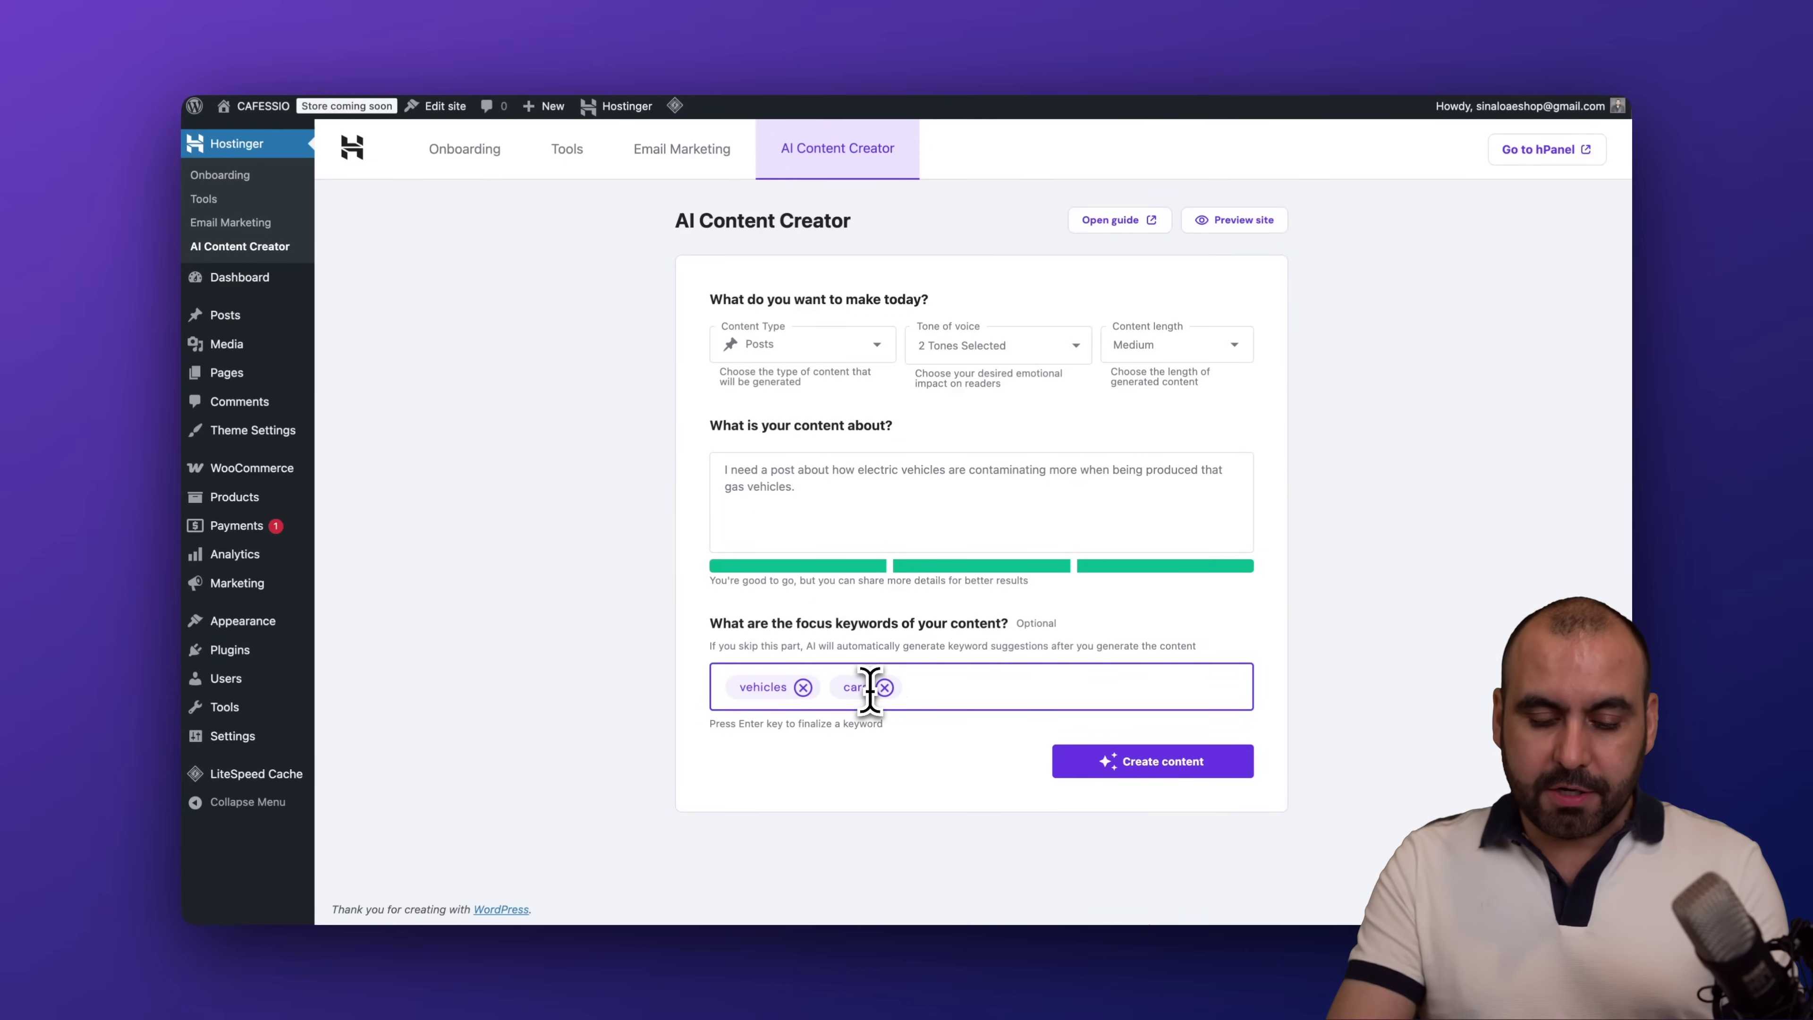
{"action": "type", "text": "electric cars"}
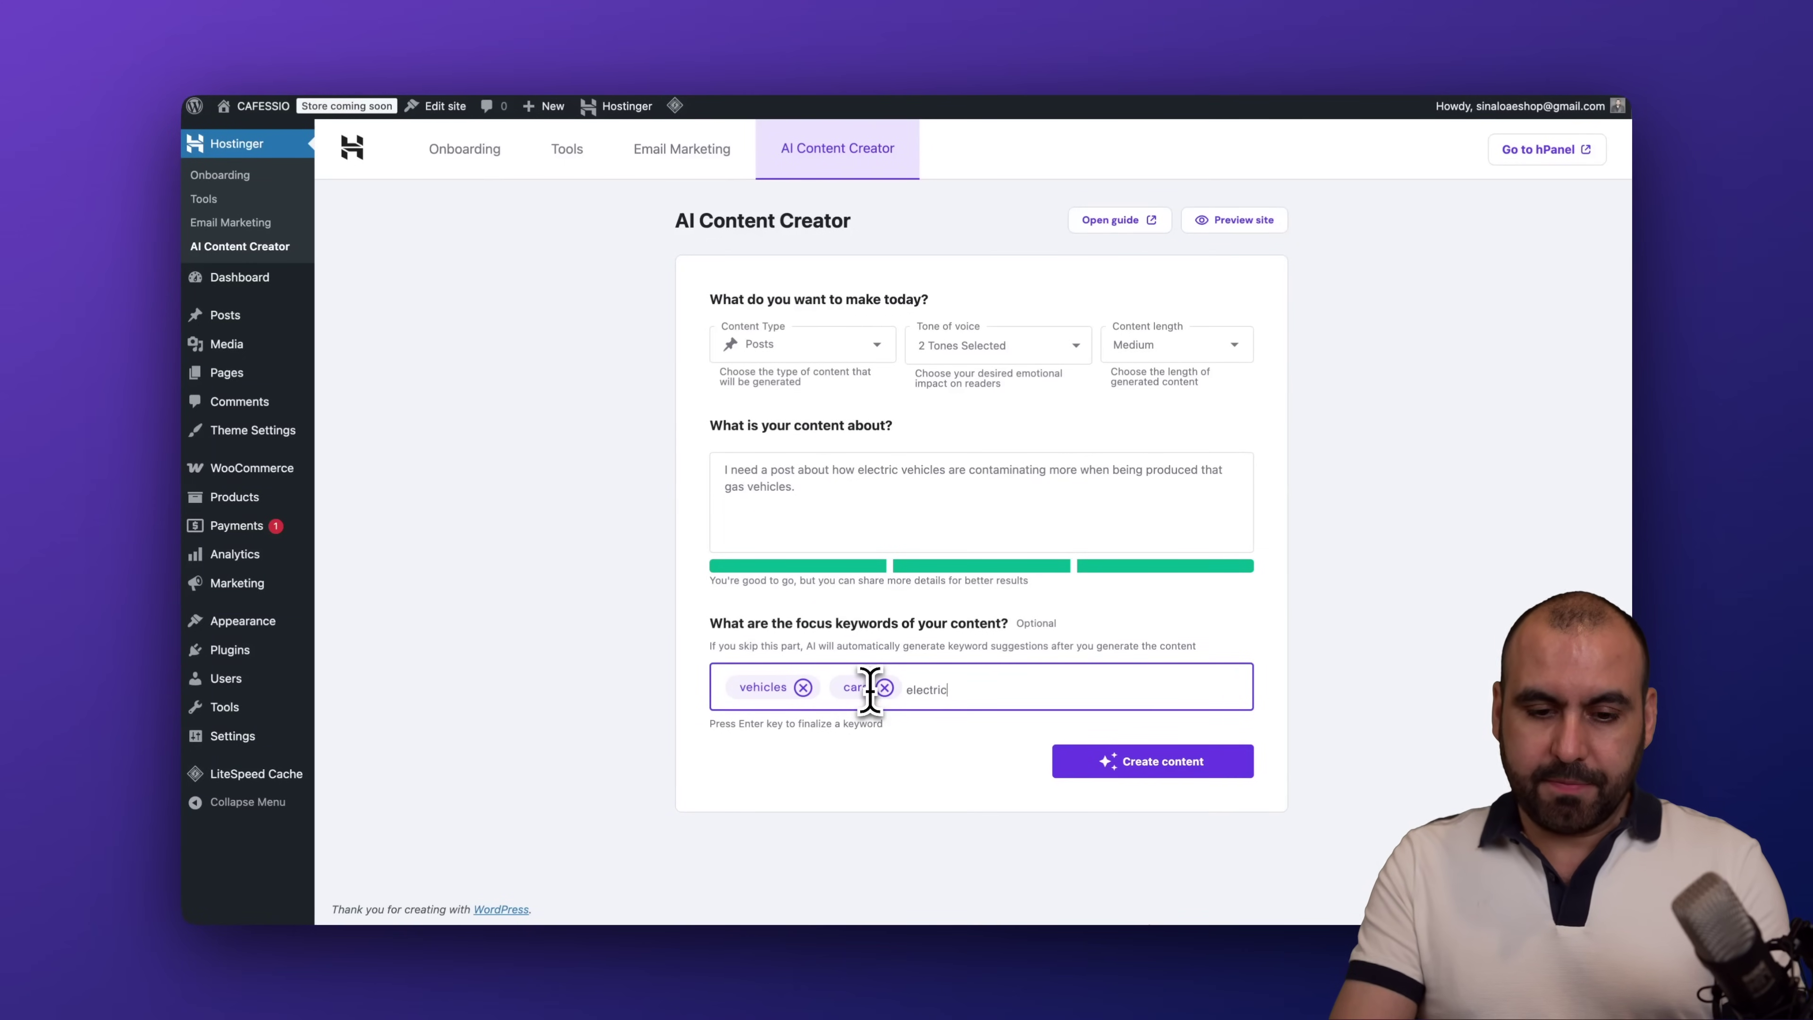
{"action": "key", "text": "Return"}
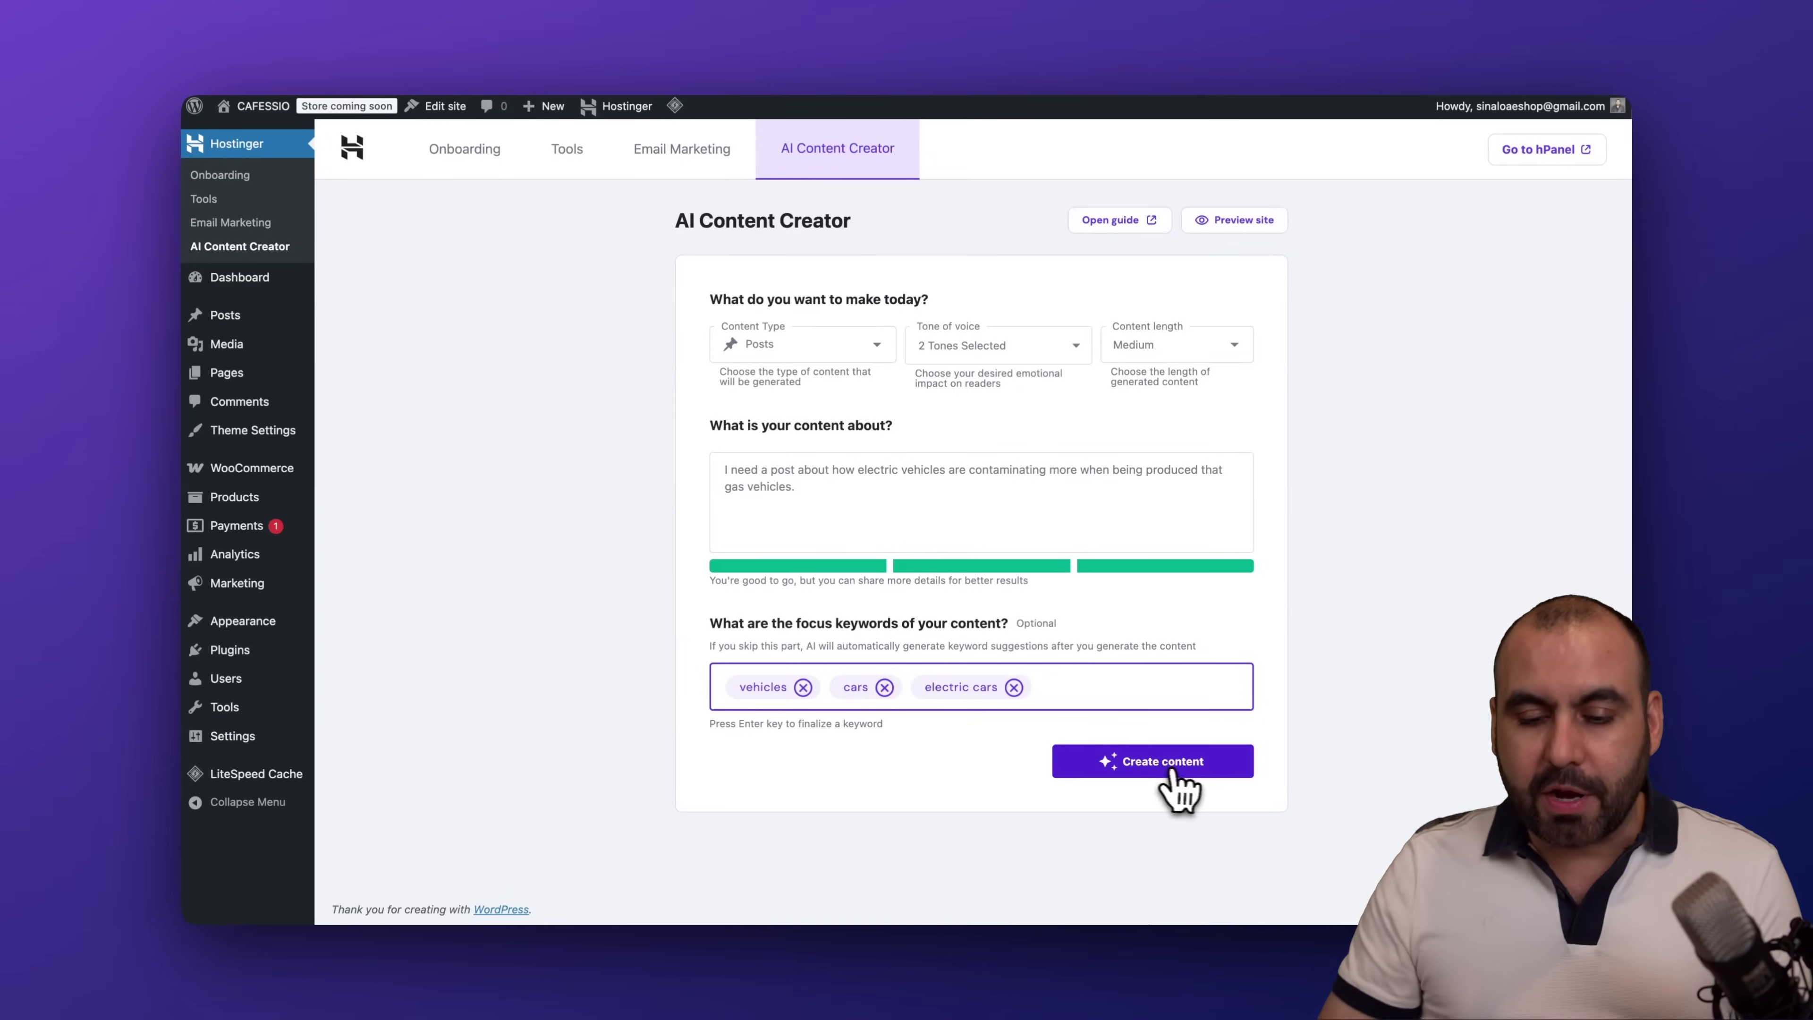
{"action": "left_click", "coordinate": [1165, 763]}
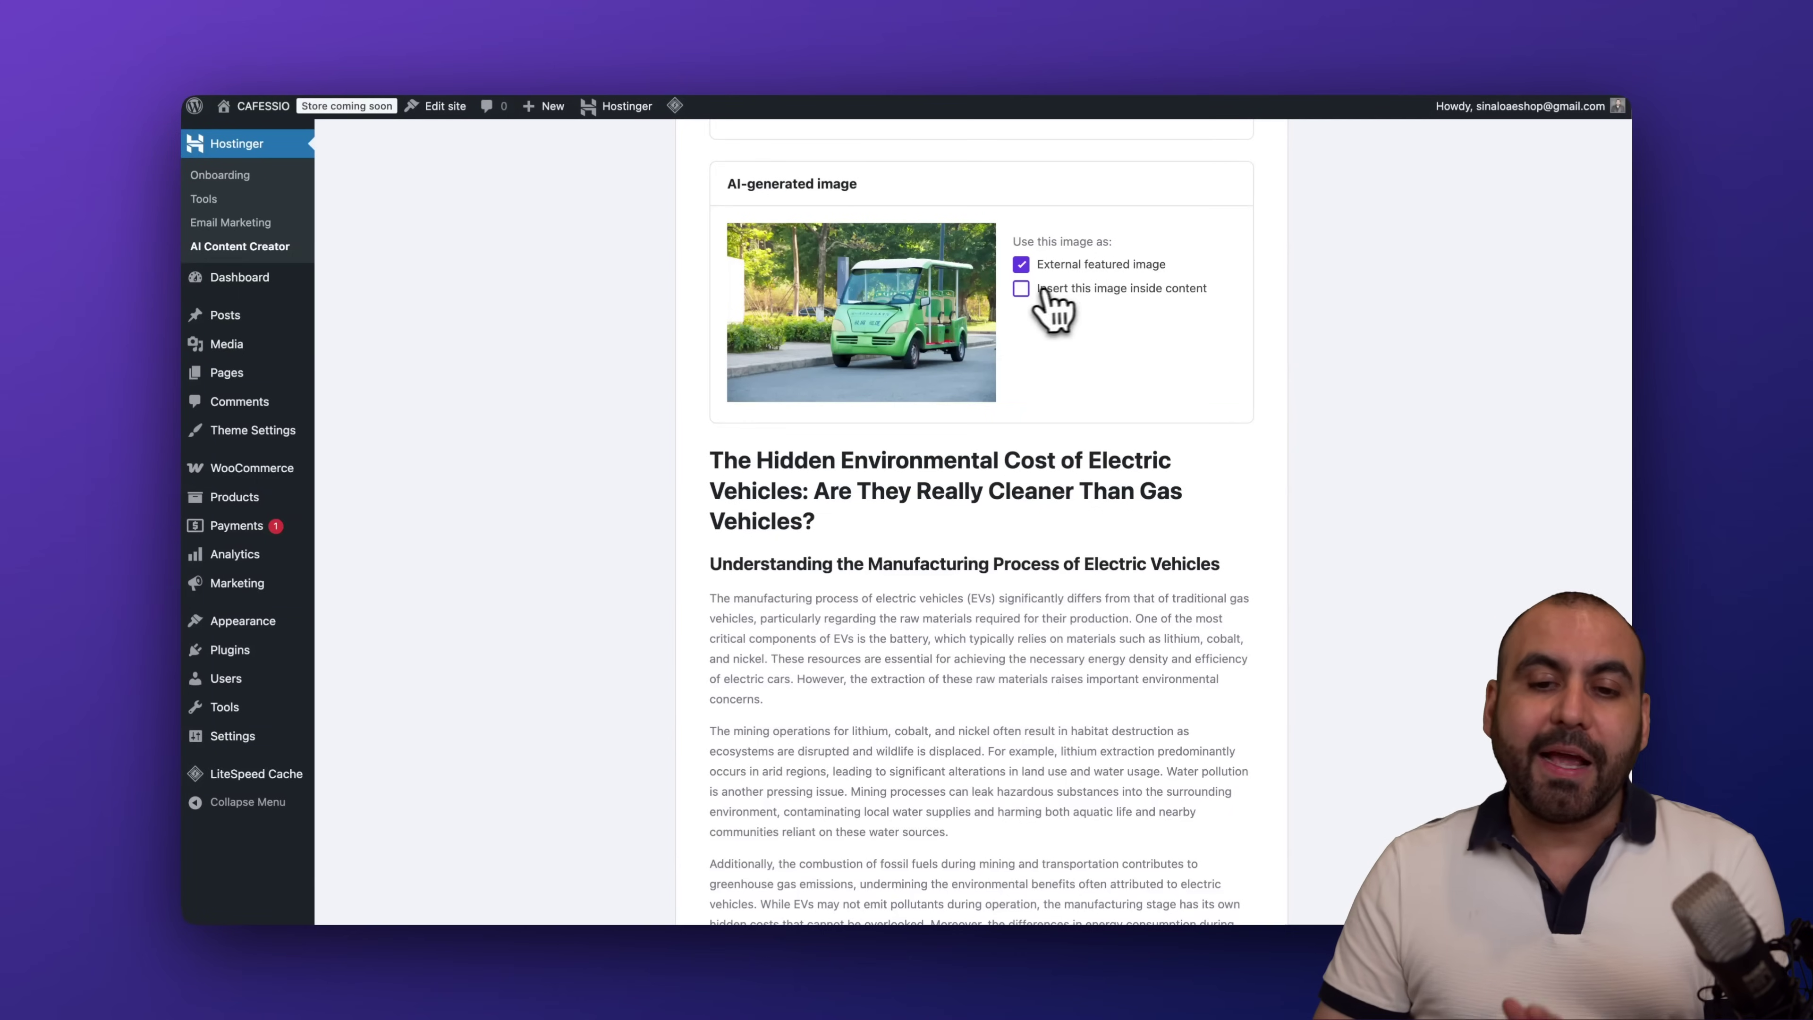
Insert the AI car image inside the EV article, review the text, and open it as a draft
{"action": "left_click", "coordinate": [1021, 289]}
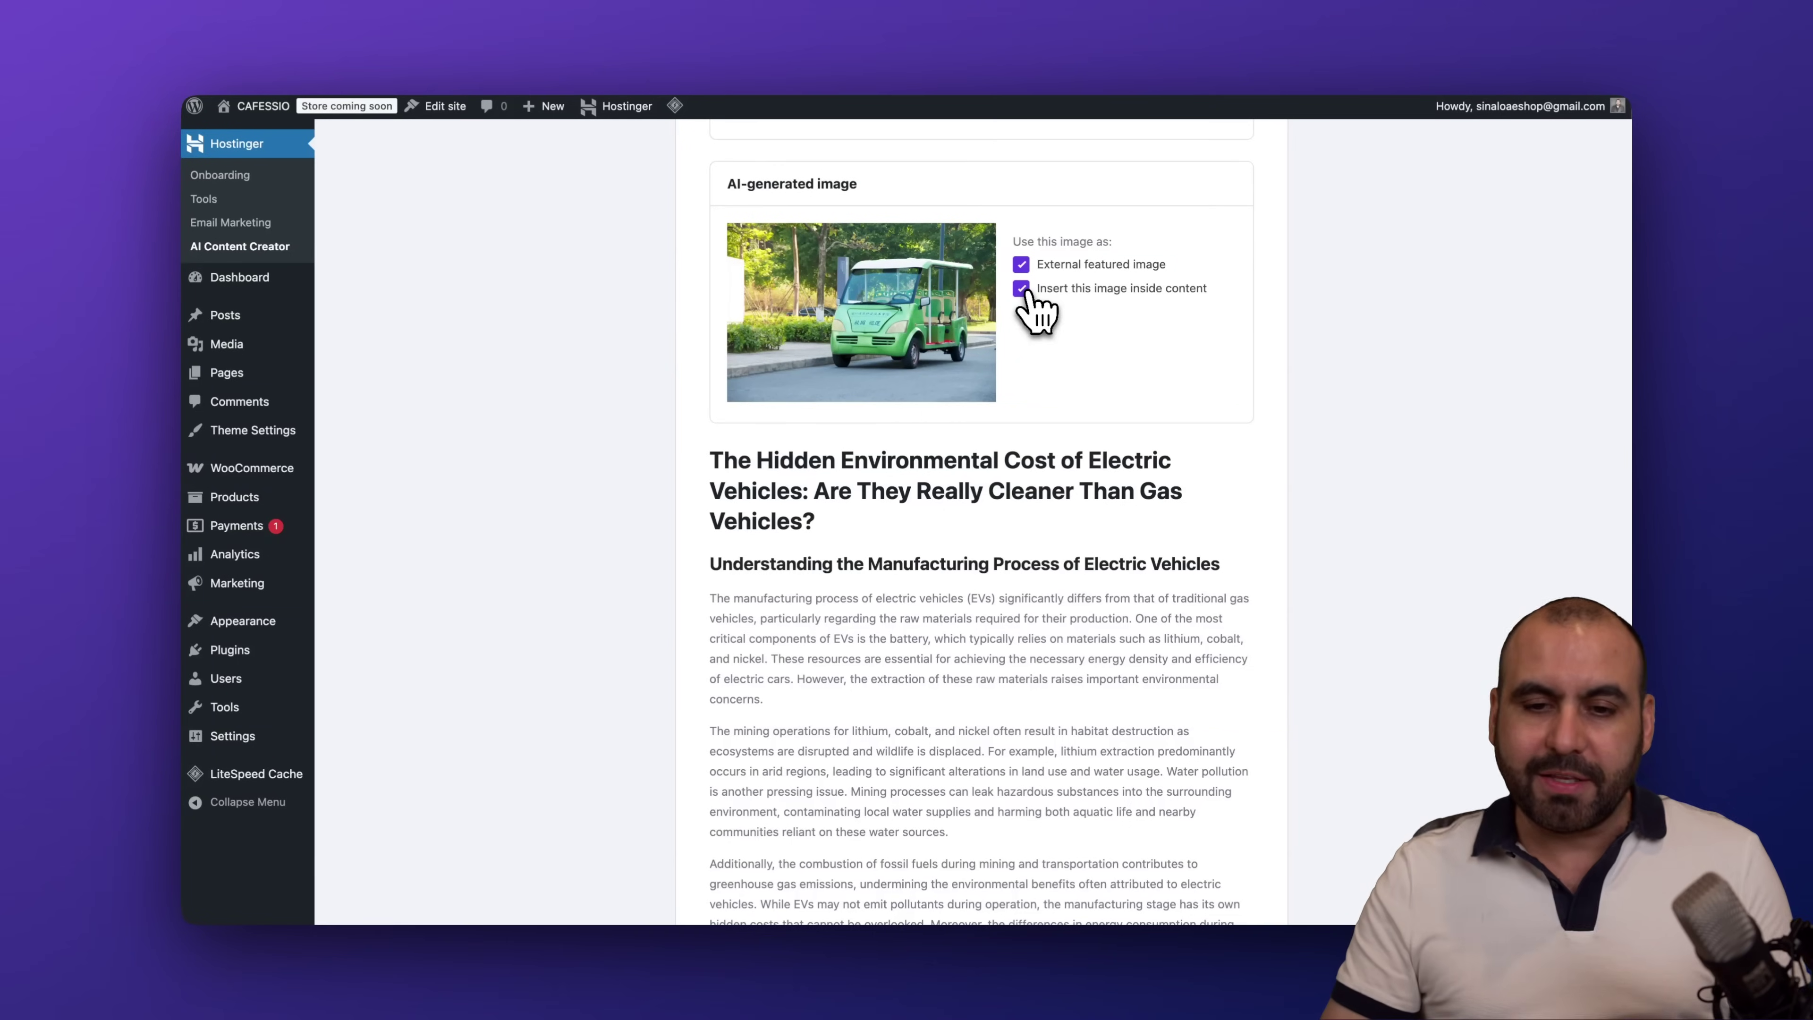
{"action": "scroll", "coordinate": [1133, 559], "scroll_direction": "down", "scroll_amount": 3}
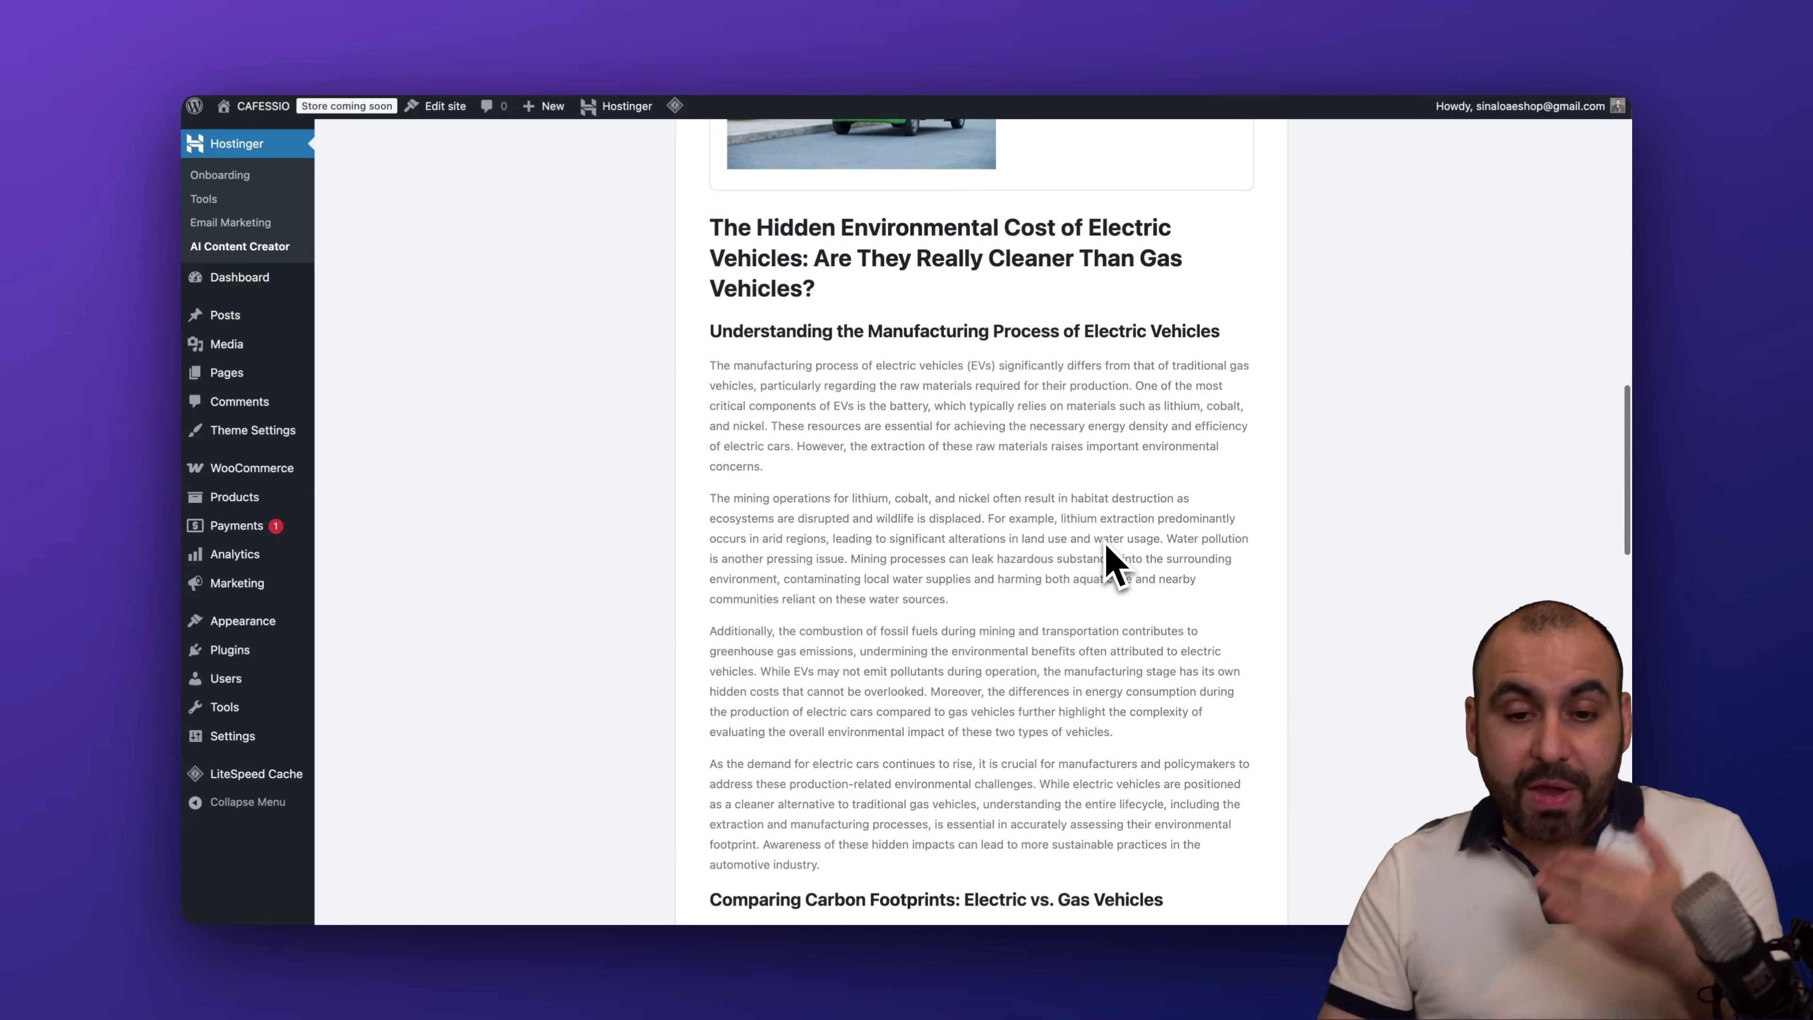
{"action": "scroll", "coordinate": [900, 643], "scroll_direction": "down", "scroll_amount": 5}
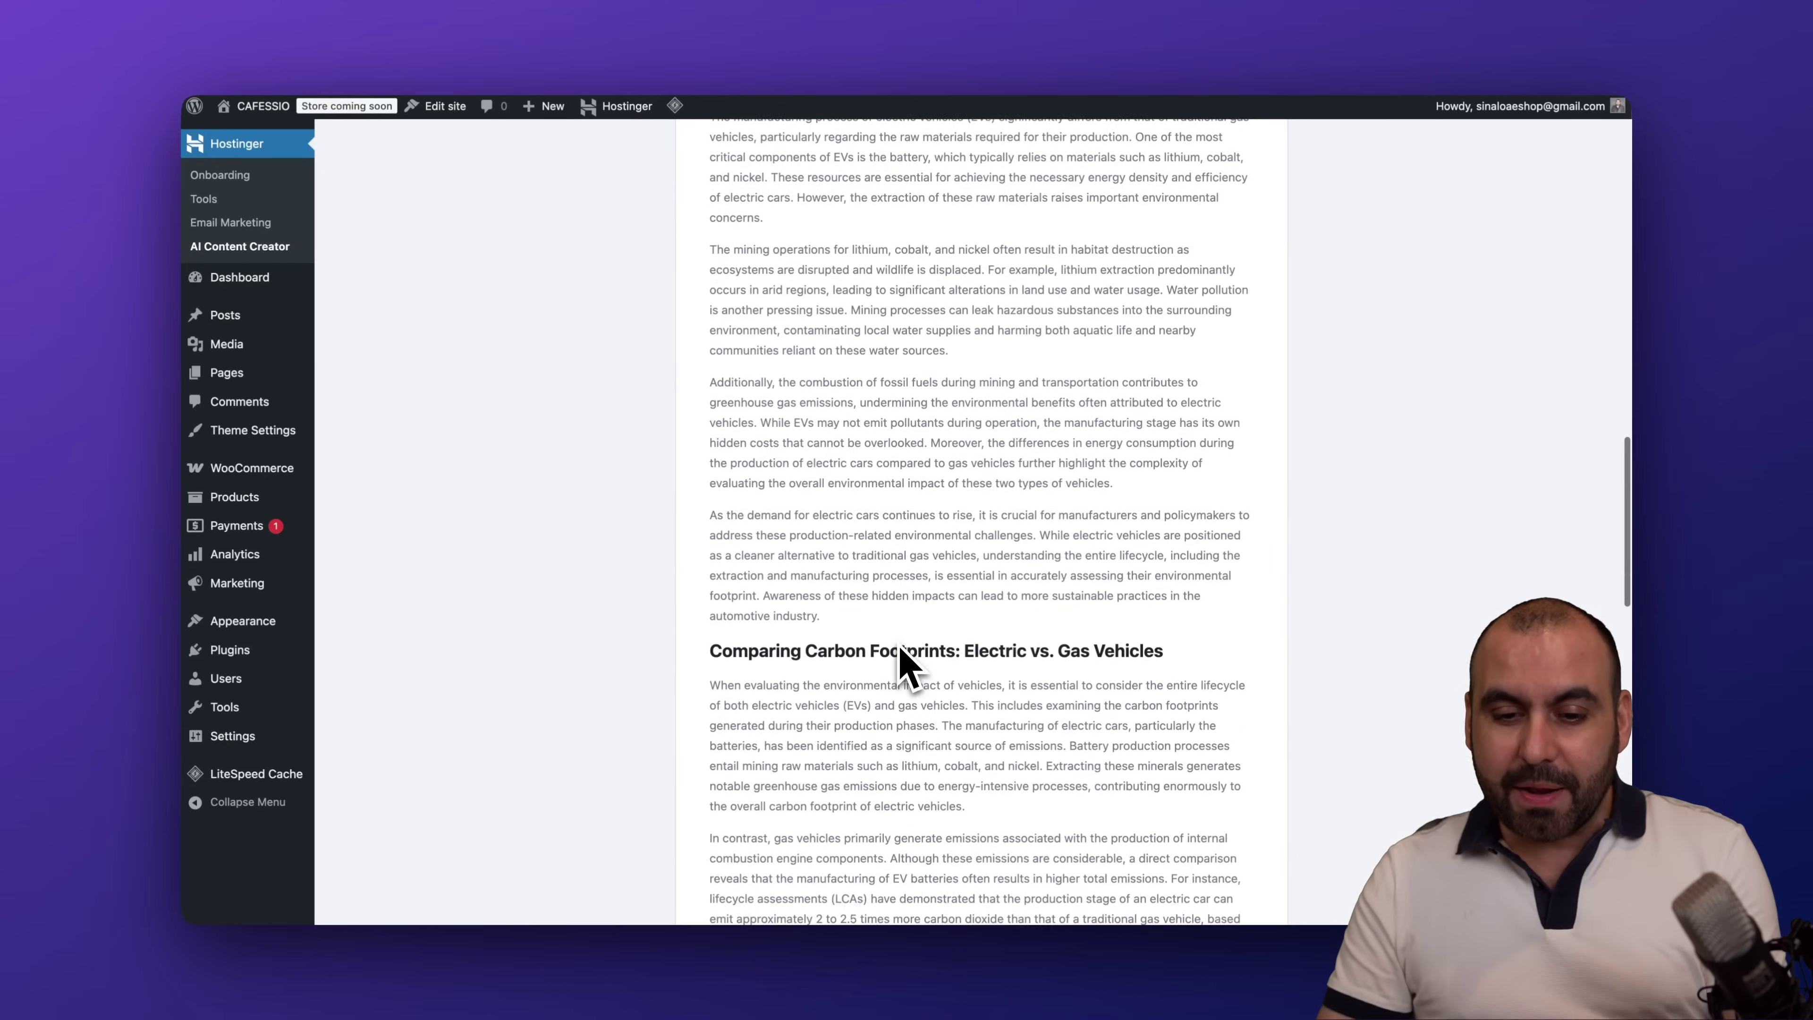
{"action": "scroll", "coordinate": [899, 648], "scroll_direction": "down", "scroll_amount": 2}
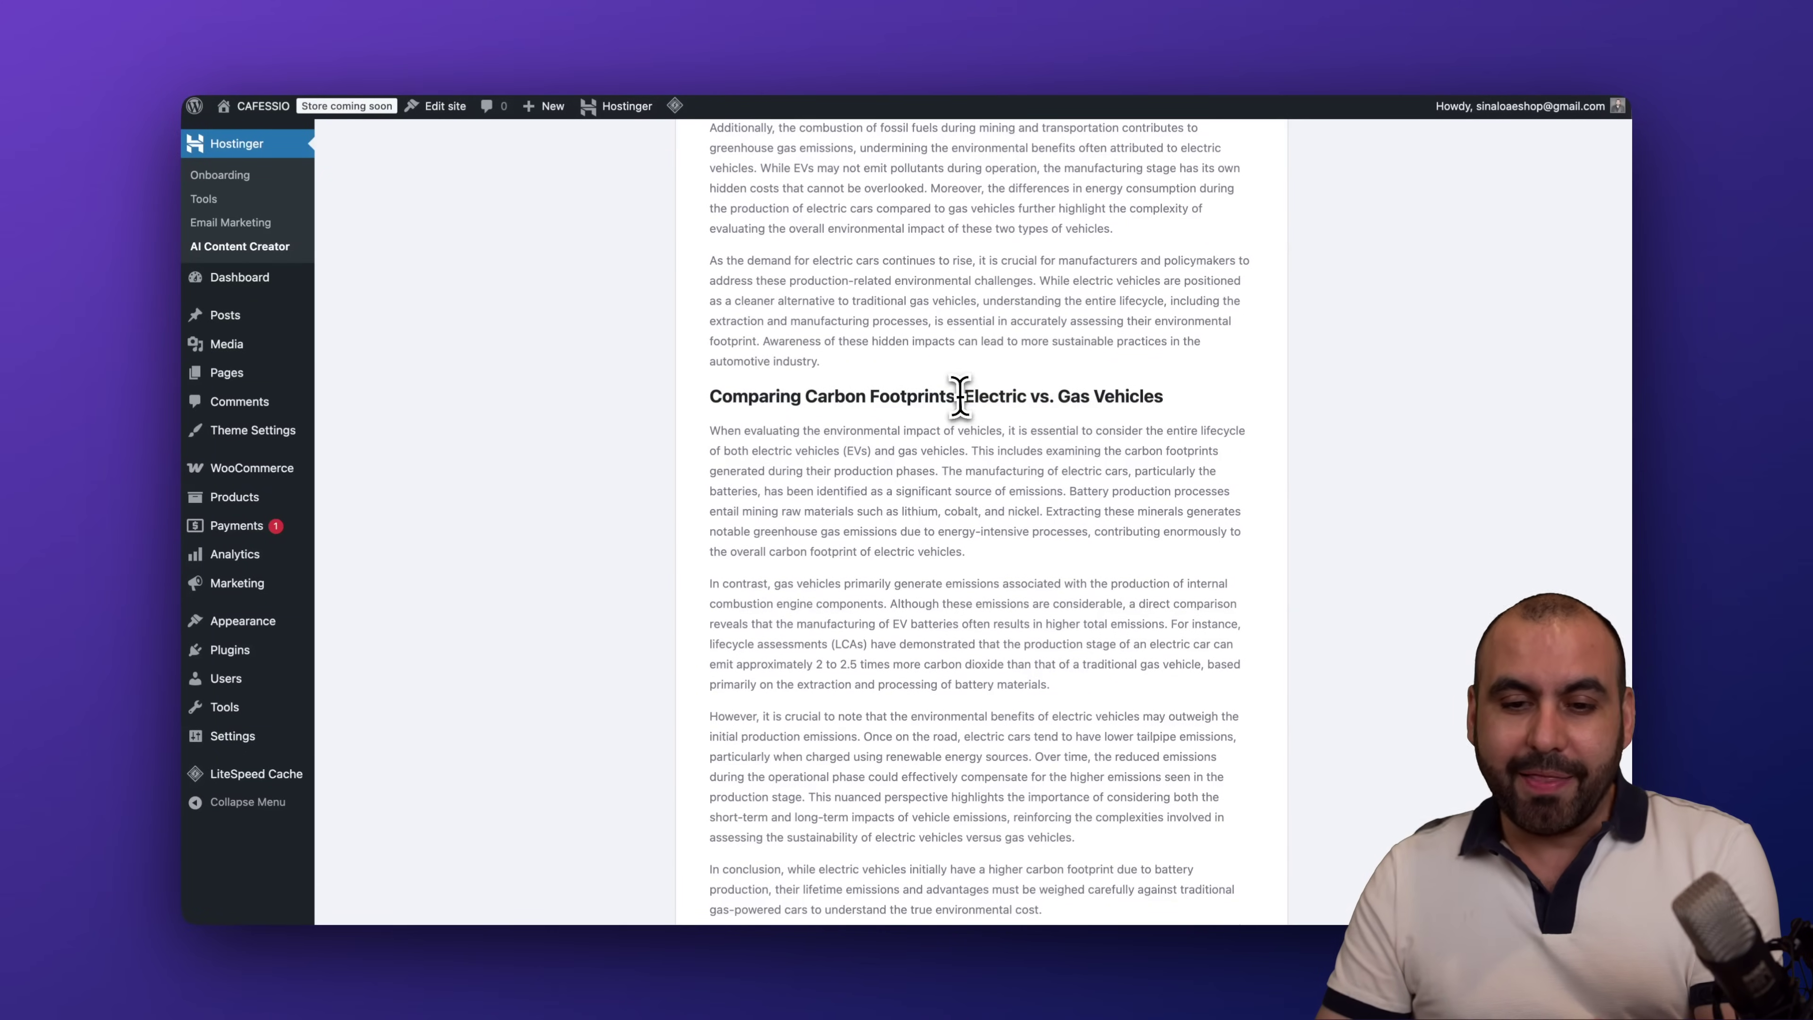
{"action": "left_click_drag", "start_coordinate": [960, 394], "coordinate": [1170, 404]}
{"action": "left_click", "coordinate": [1145, 506]}
{"action": "scroll", "coordinate": [1146, 505], "scroll_direction": "down", "scroll_amount": 6}
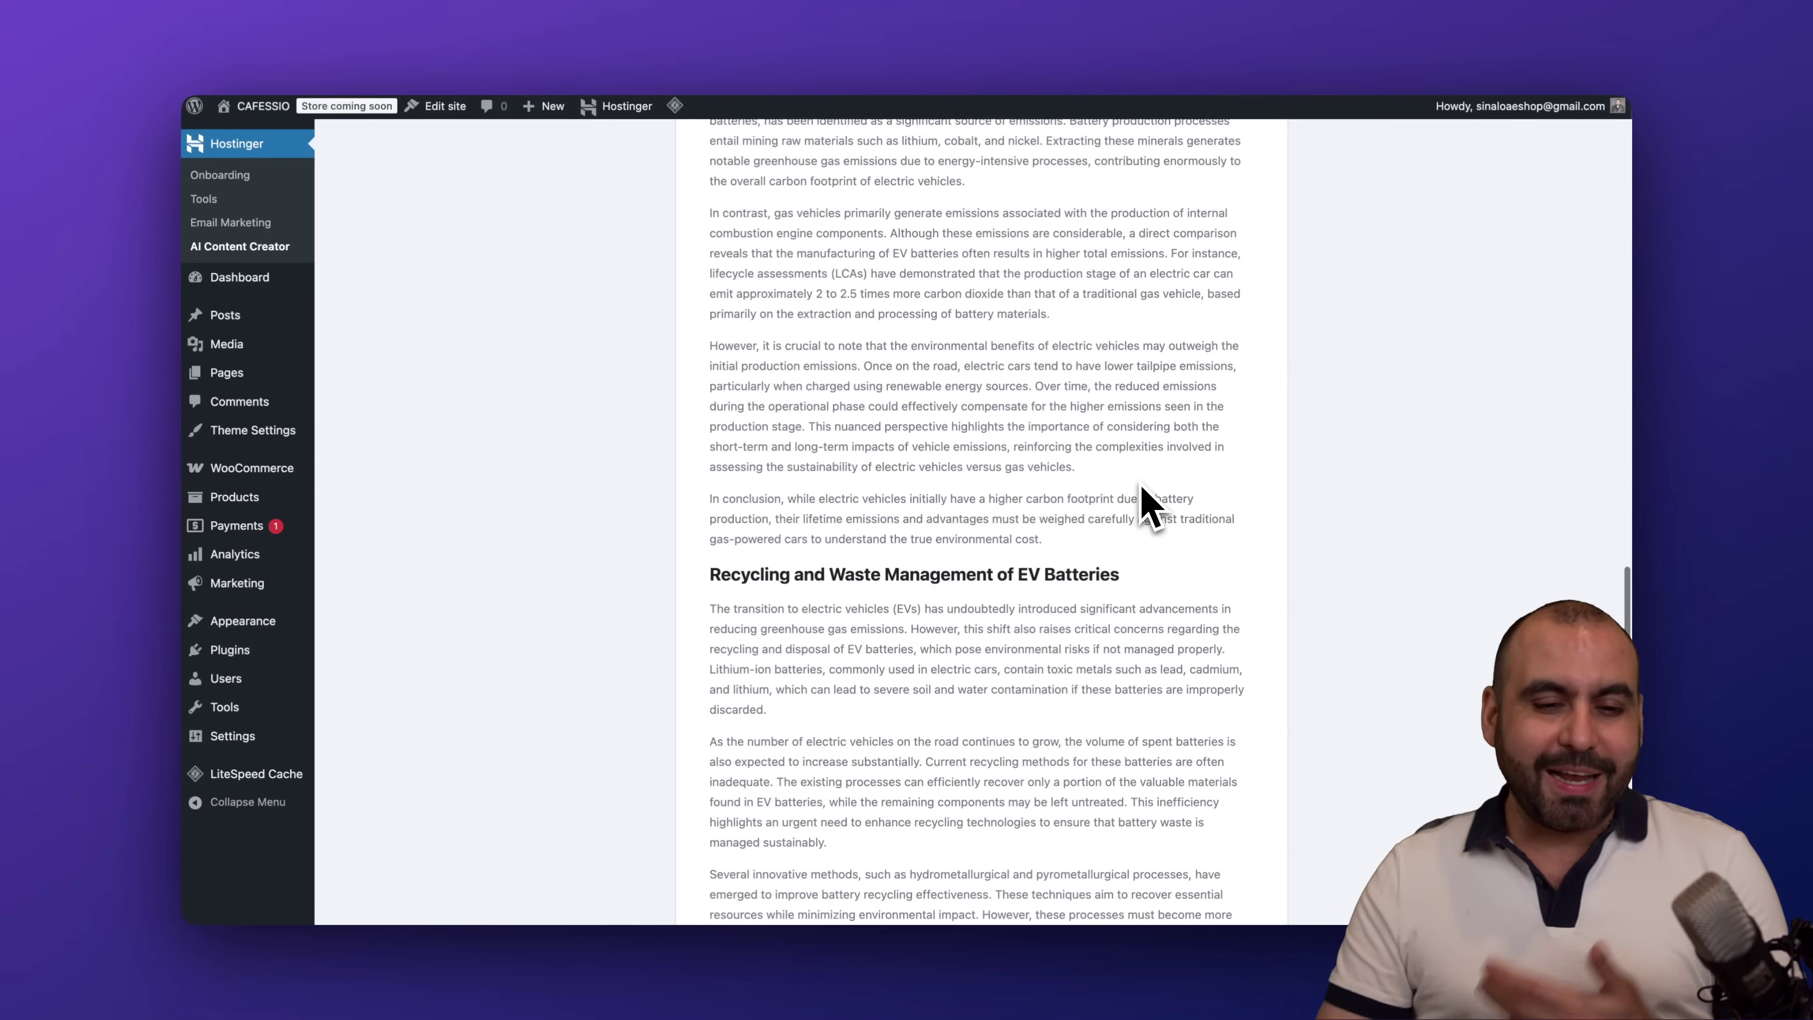
{"action": "scroll", "coordinate": [1145, 506], "scroll_direction": "down", "scroll_amount": 9}
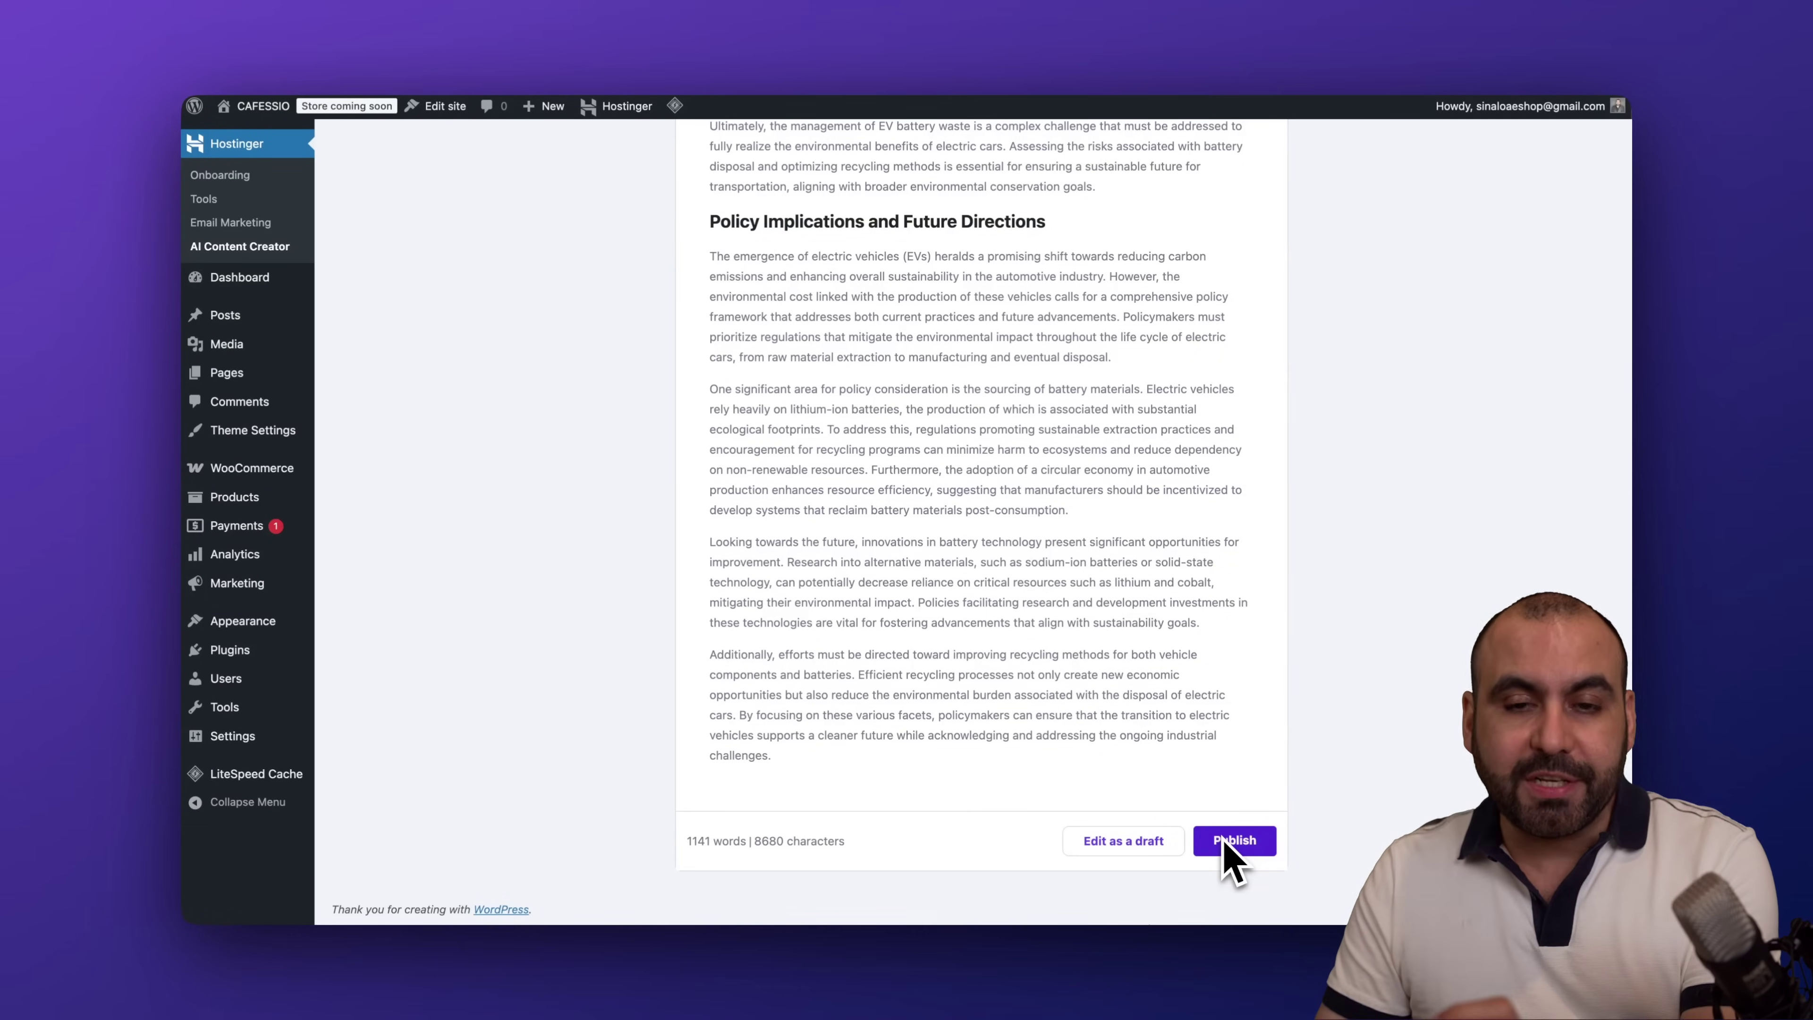
{"action": "left_click", "coordinate": [1149, 846]}
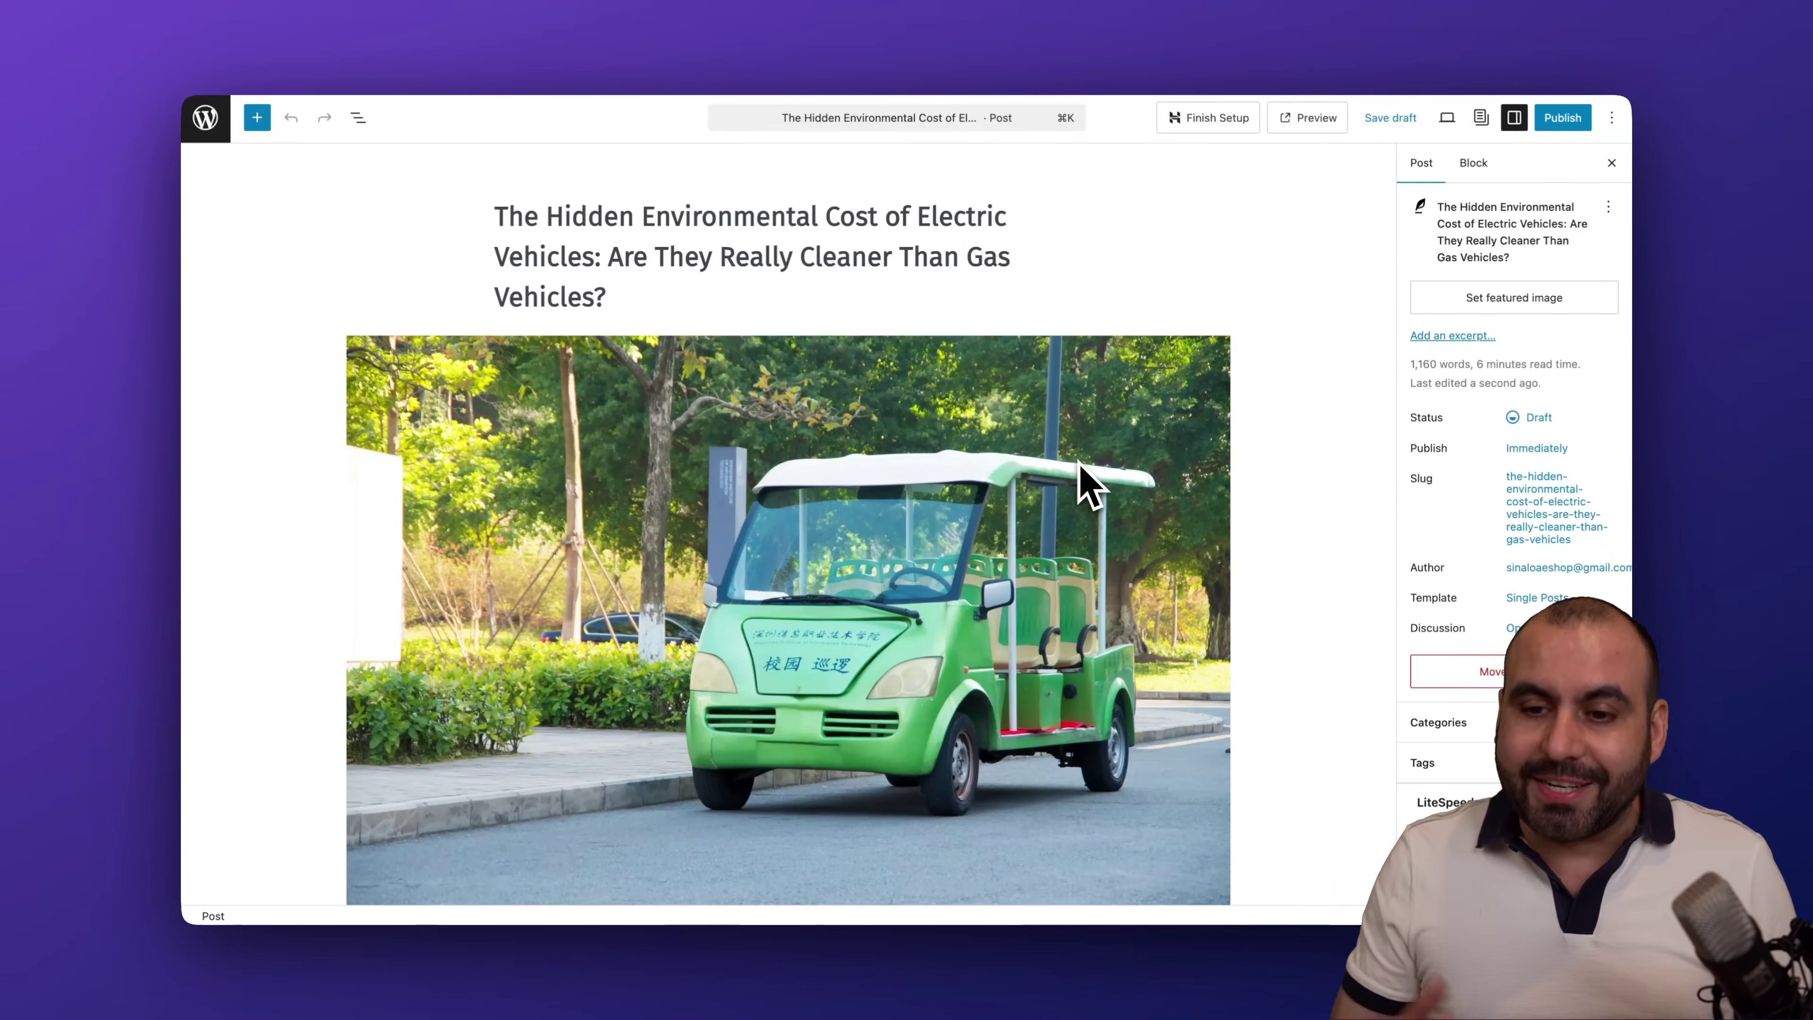
Review the EV article's Classic block in the editor, then return to the All Posts list
{"action": "scroll", "coordinate": [1021, 430], "scroll_direction": "down", "scroll_amount": 8}
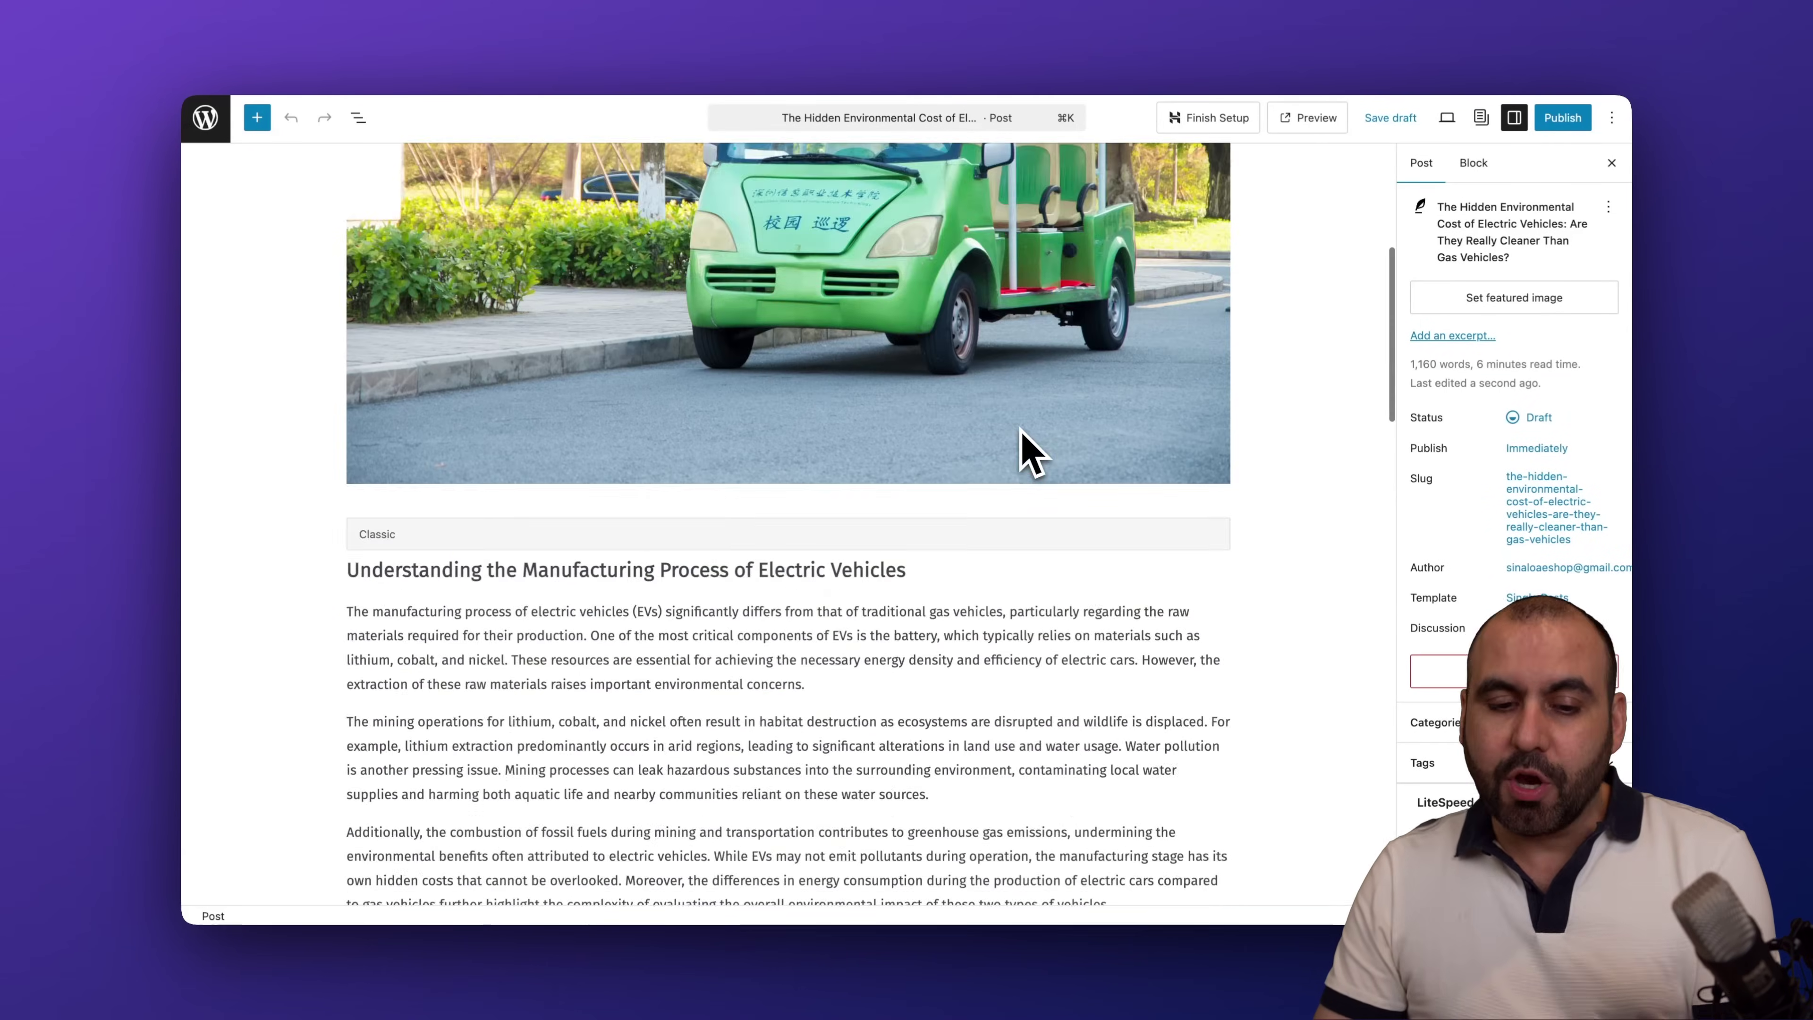
{"action": "left_click", "coordinate": [1019, 429]}
{"action": "scroll", "coordinate": [1020, 420], "scroll_direction": "down", "scroll_amount": 15}
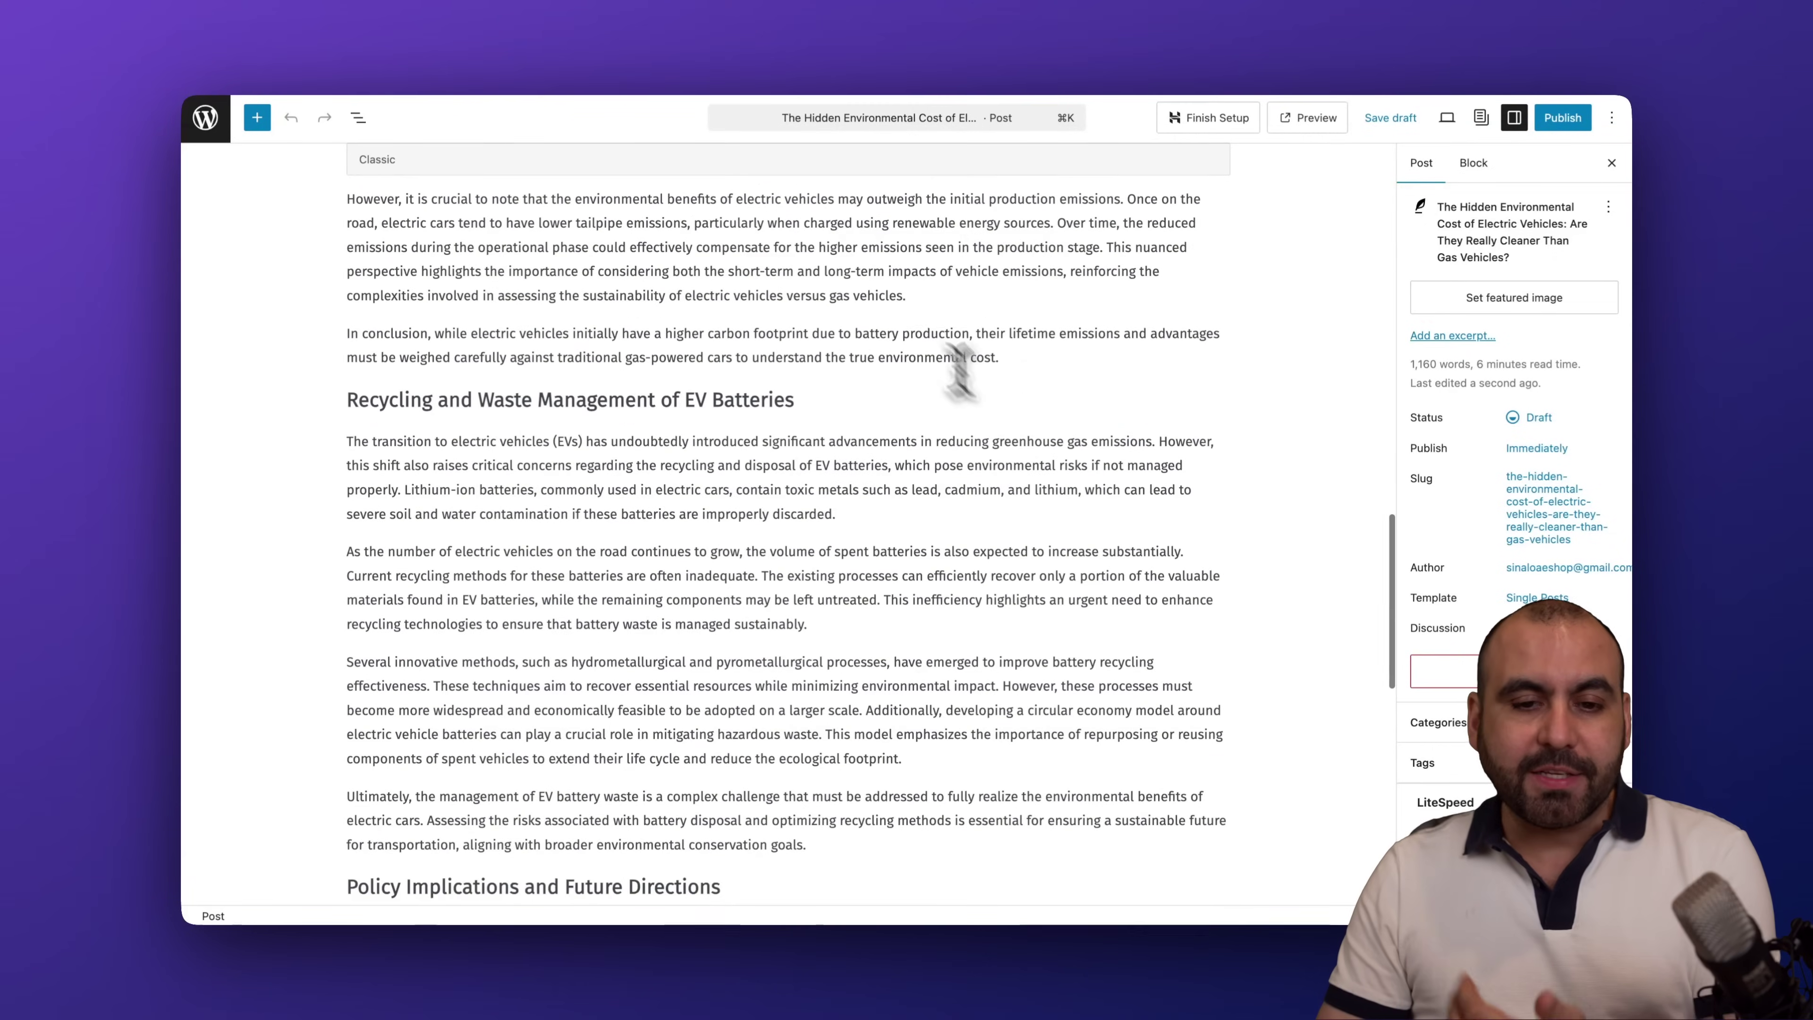
{"action": "left_click_drag", "start_coordinate": [846, 247], "coordinate": [915, 723]}
{"action": "left_click", "coordinate": [1028, 769]}
{"action": "scroll", "coordinate": [1028, 769], "scroll_direction": "down", "scroll_amount": 5}
{"action": "scroll", "coordinate": [1029, 774], "scroll_direction": "up", "scroll_amount": 12}
{"action": "scroll", "coordinate": [1028, 773], "scroll_direction": "up", "scroll_amount": 20}
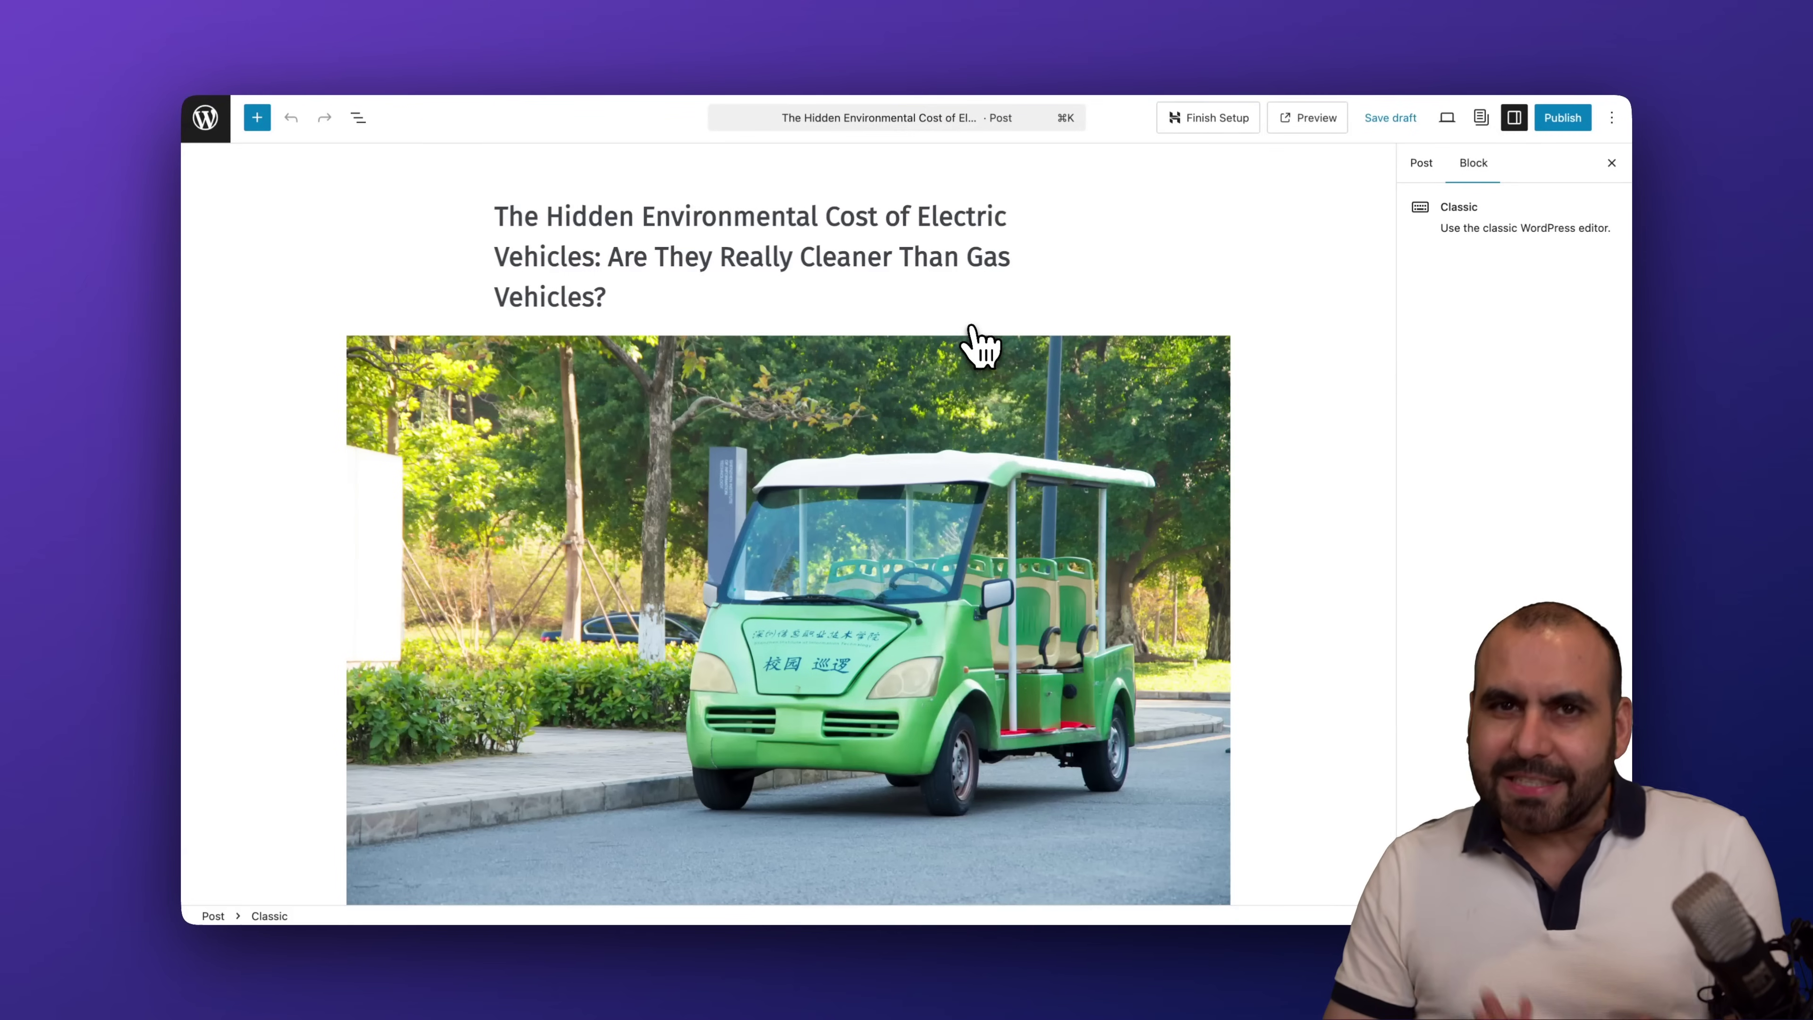
{"action": "left_click", "coordinate": [215, 116]}
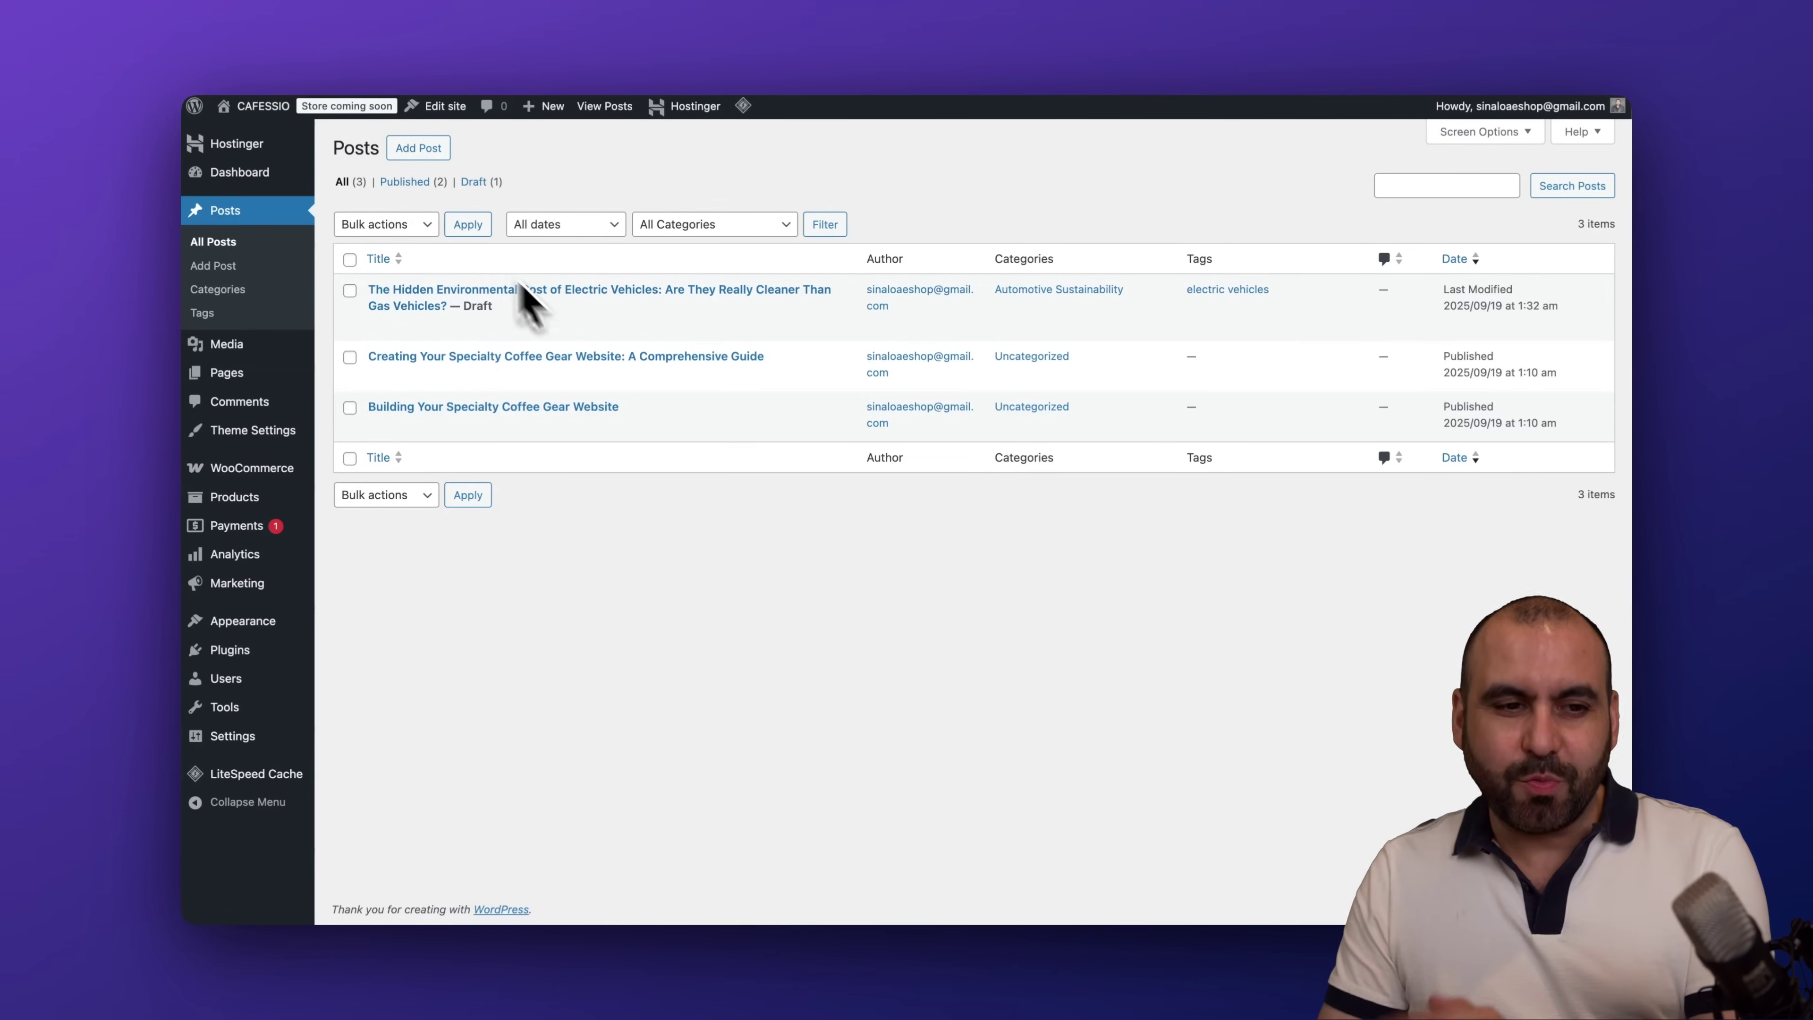
In the AI Content Creator, choose Pages with Long length and paste the coffee-grinder page idea
{"action": "mouse_move", "coordinate": [246, 154]}
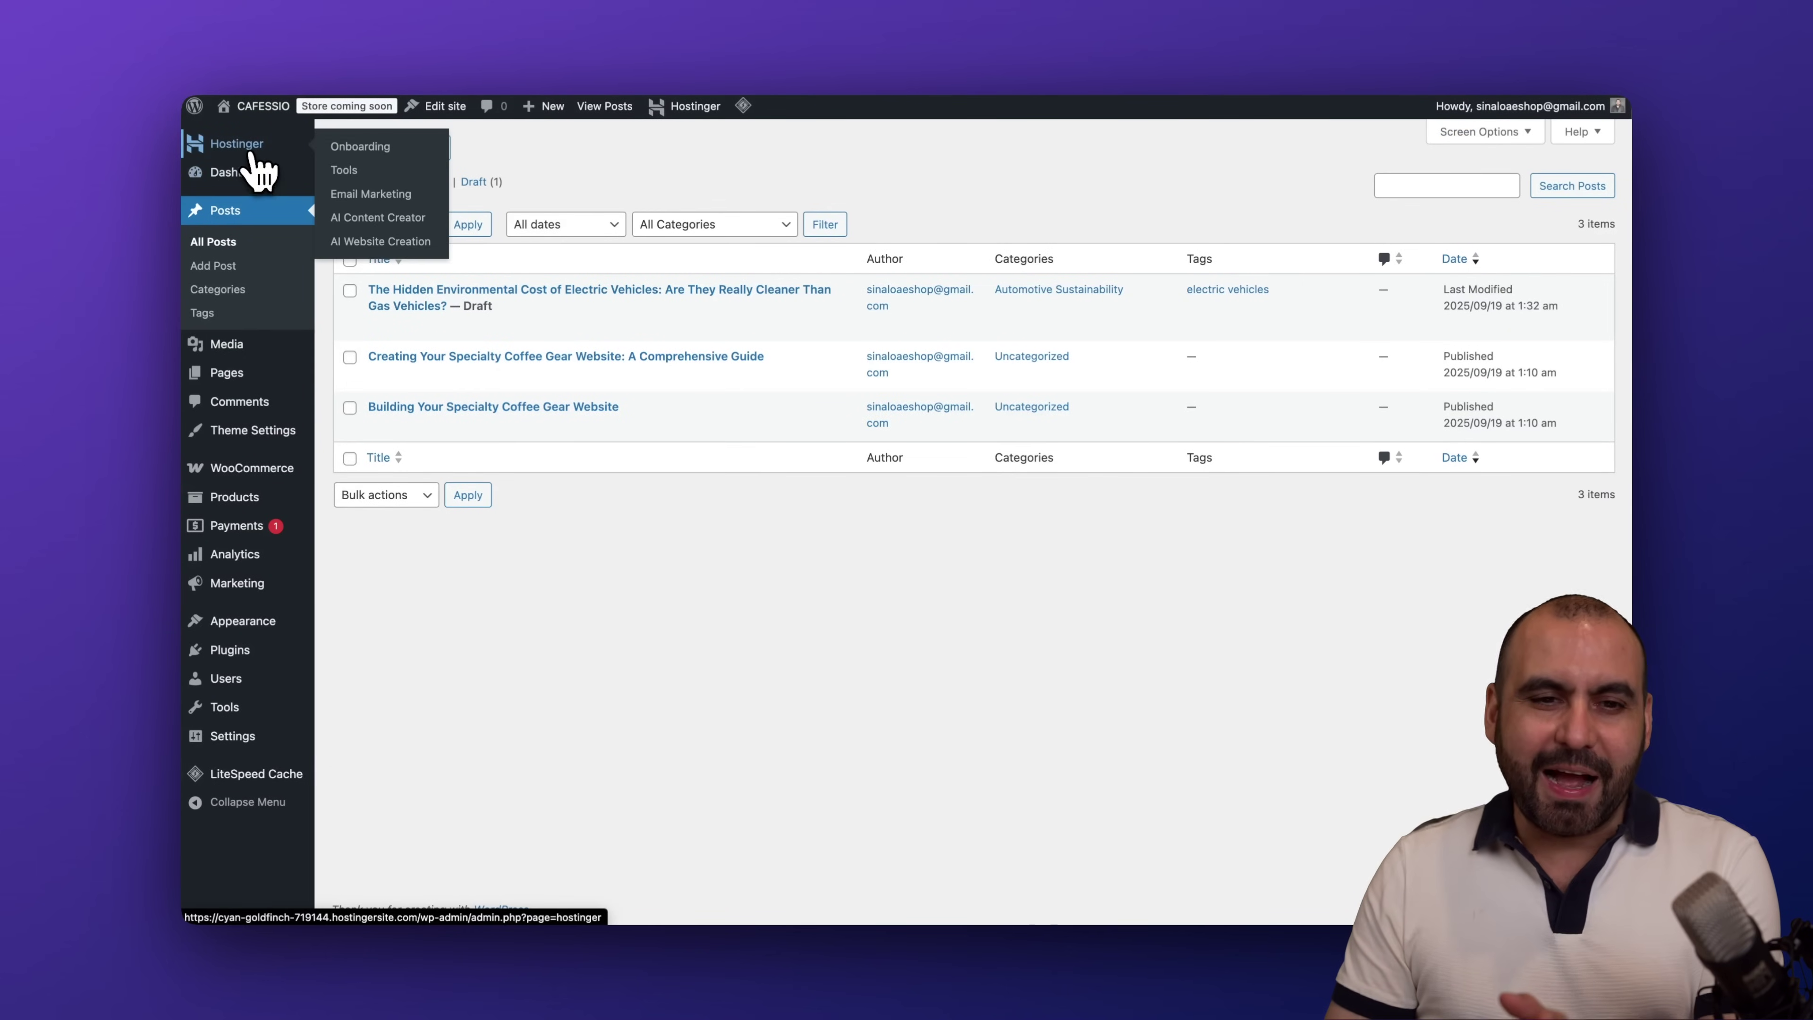
{"action": "left_click", "coordinate": [375, 219]}
{"action": "left_click", "coordinate": [865, 348]}
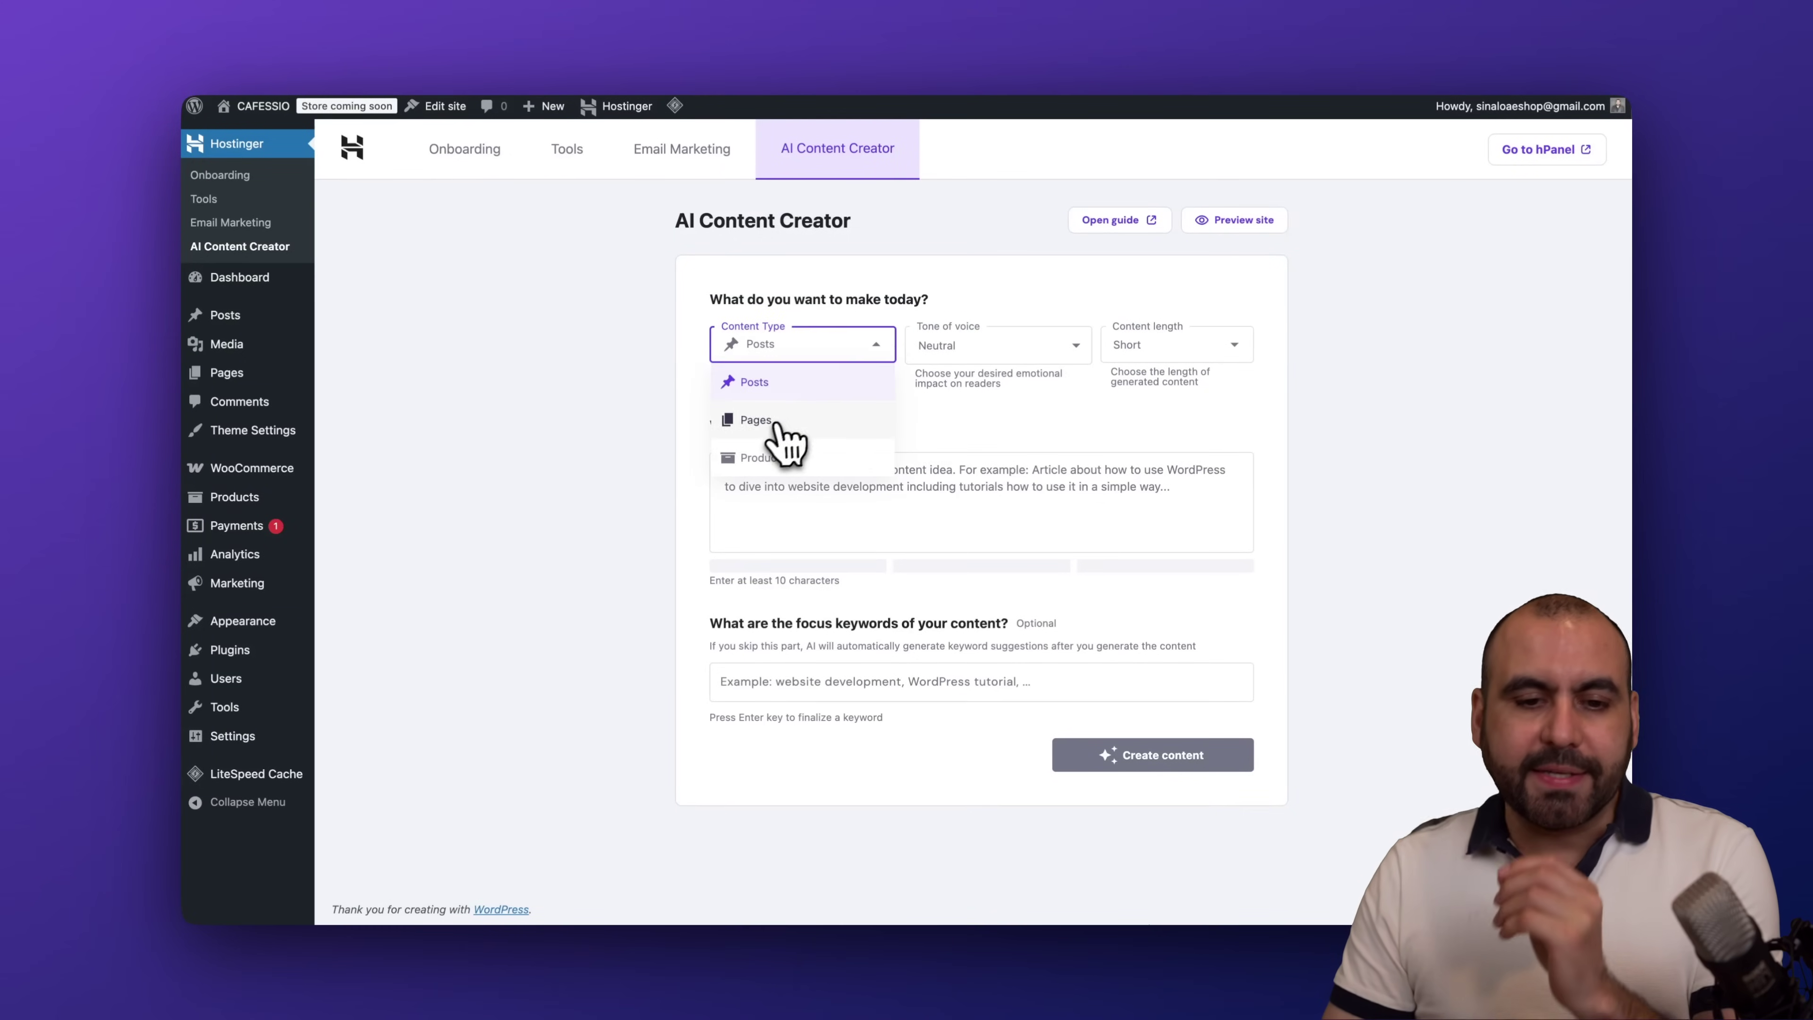
{"action": "left_click", "coordinate": [778, 425]}
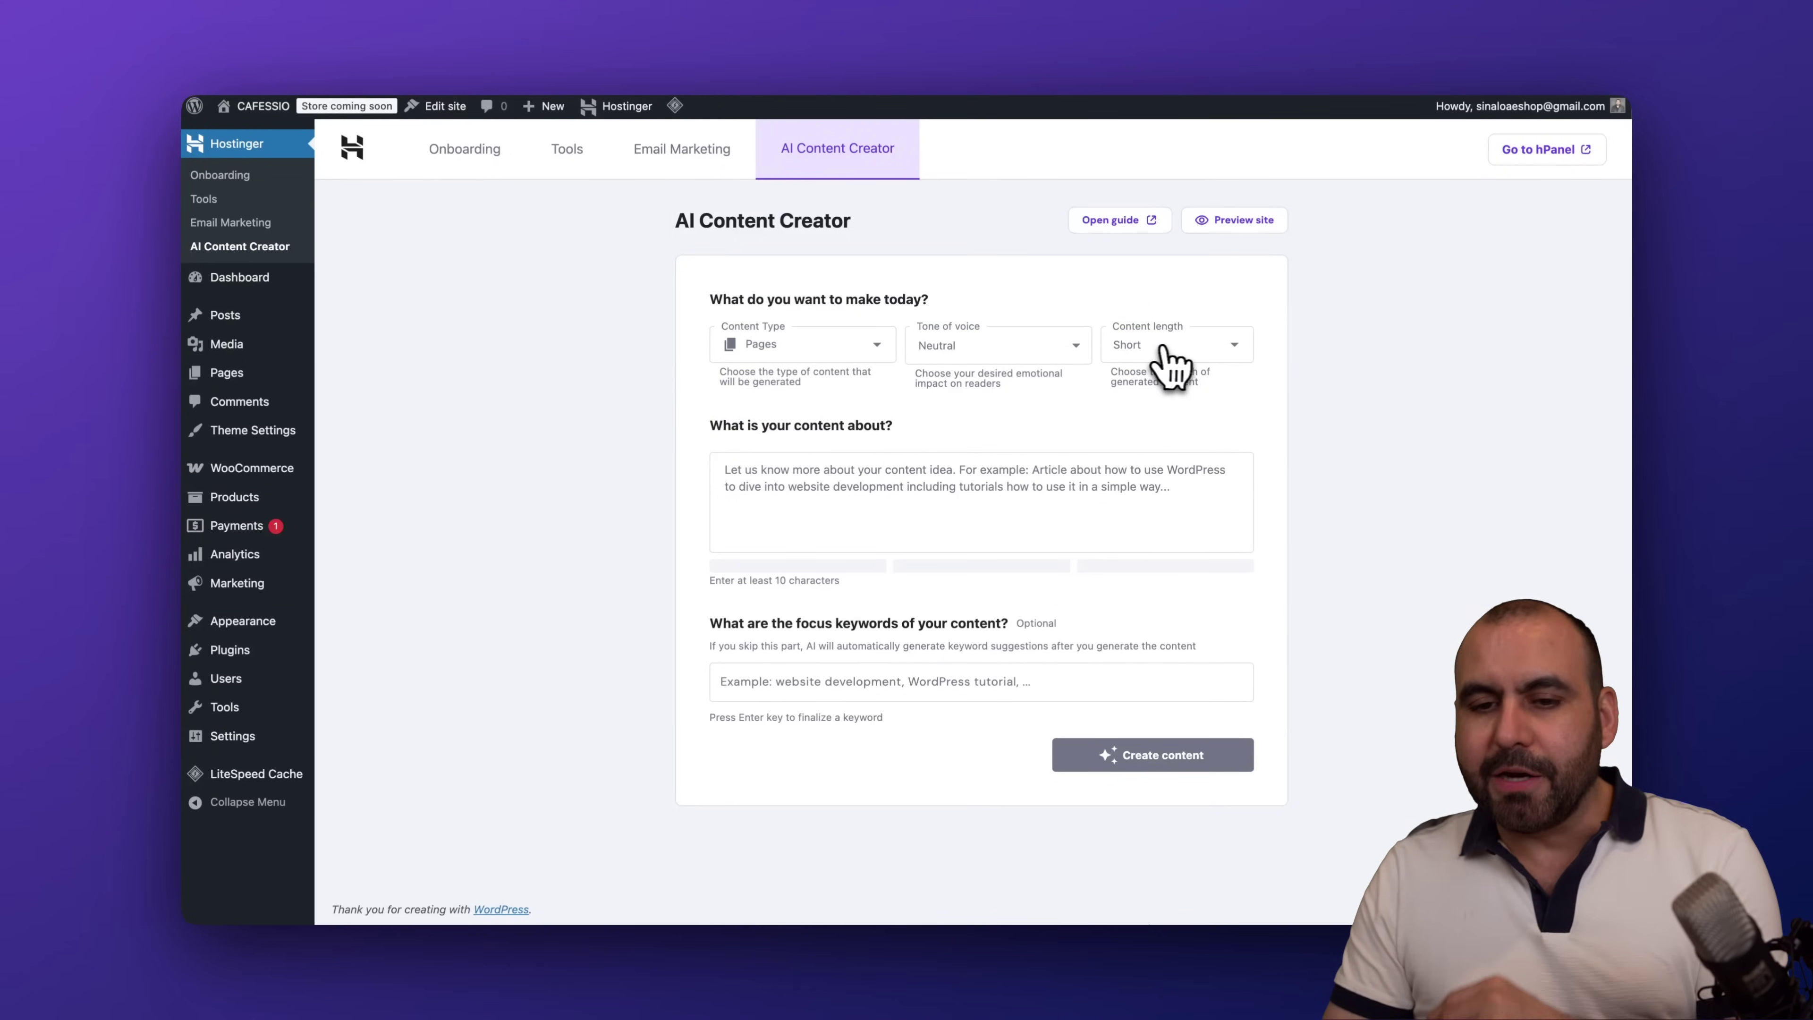
{"action": "left_click", "coordinate": [1171, 357]}
{"action": "left_click", "coordinate": [1173, 613]}
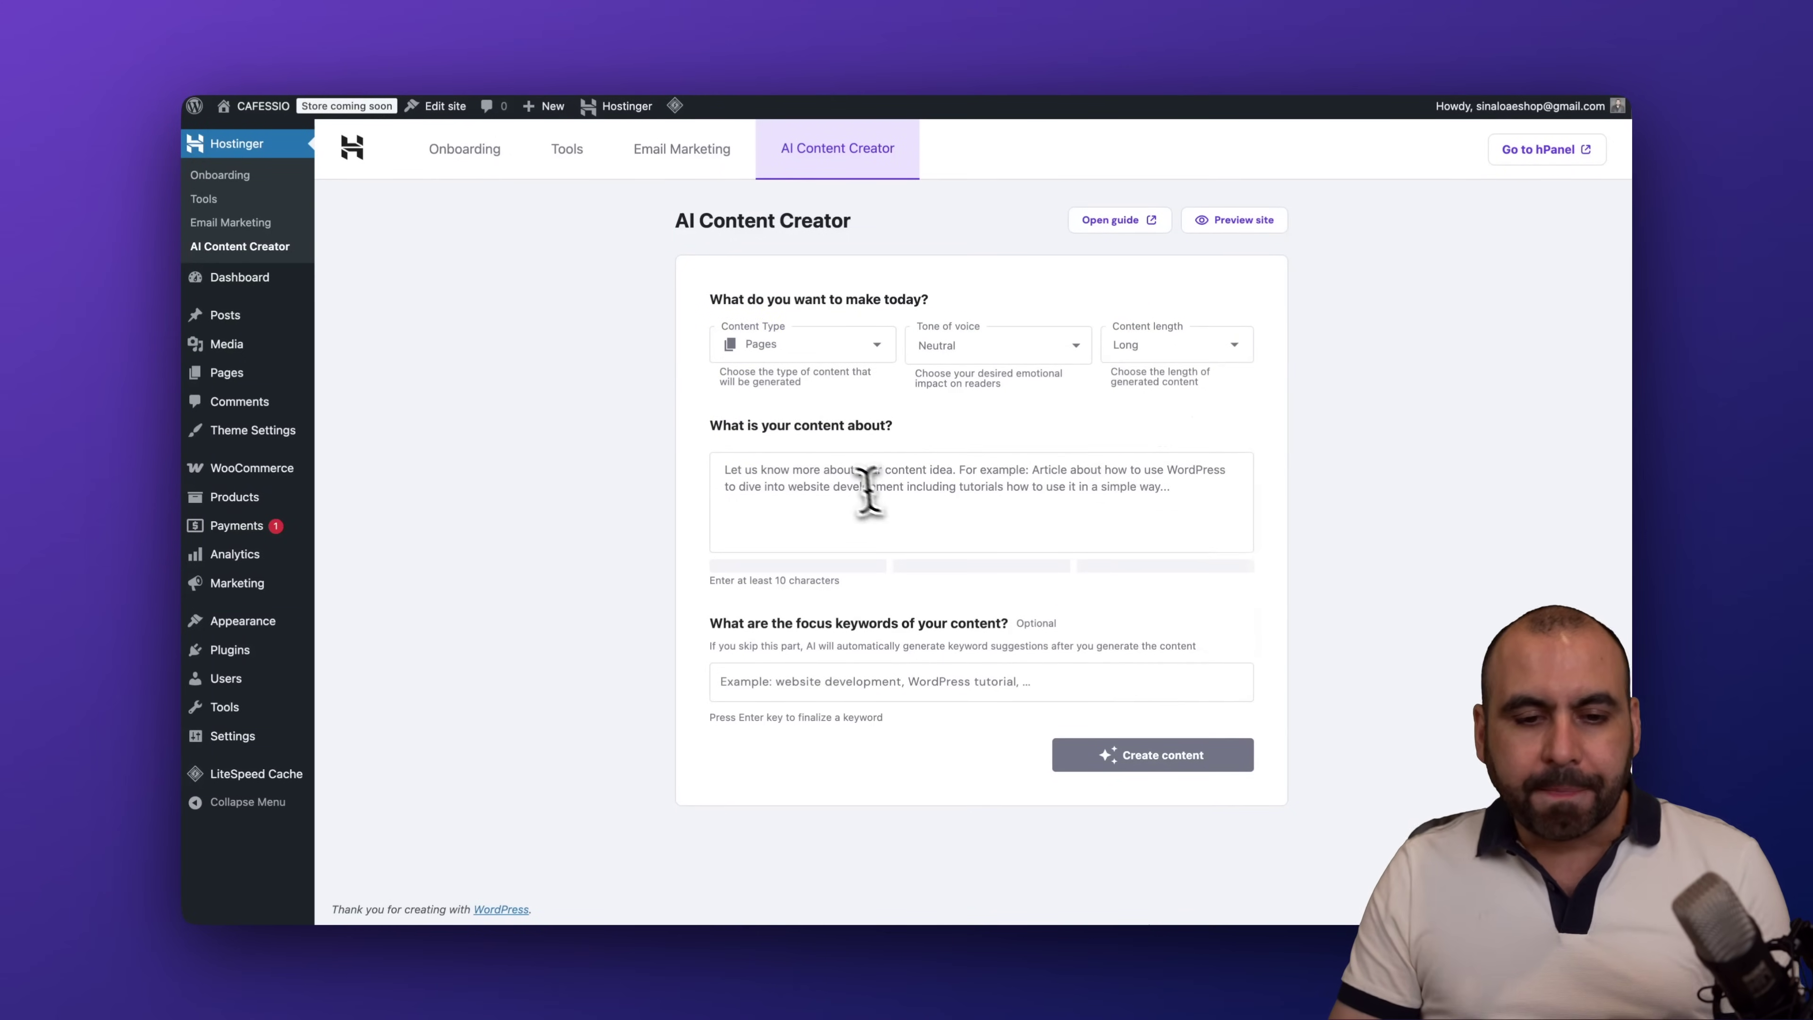
{"action": "left_click", "coordinate": [868, 491]}
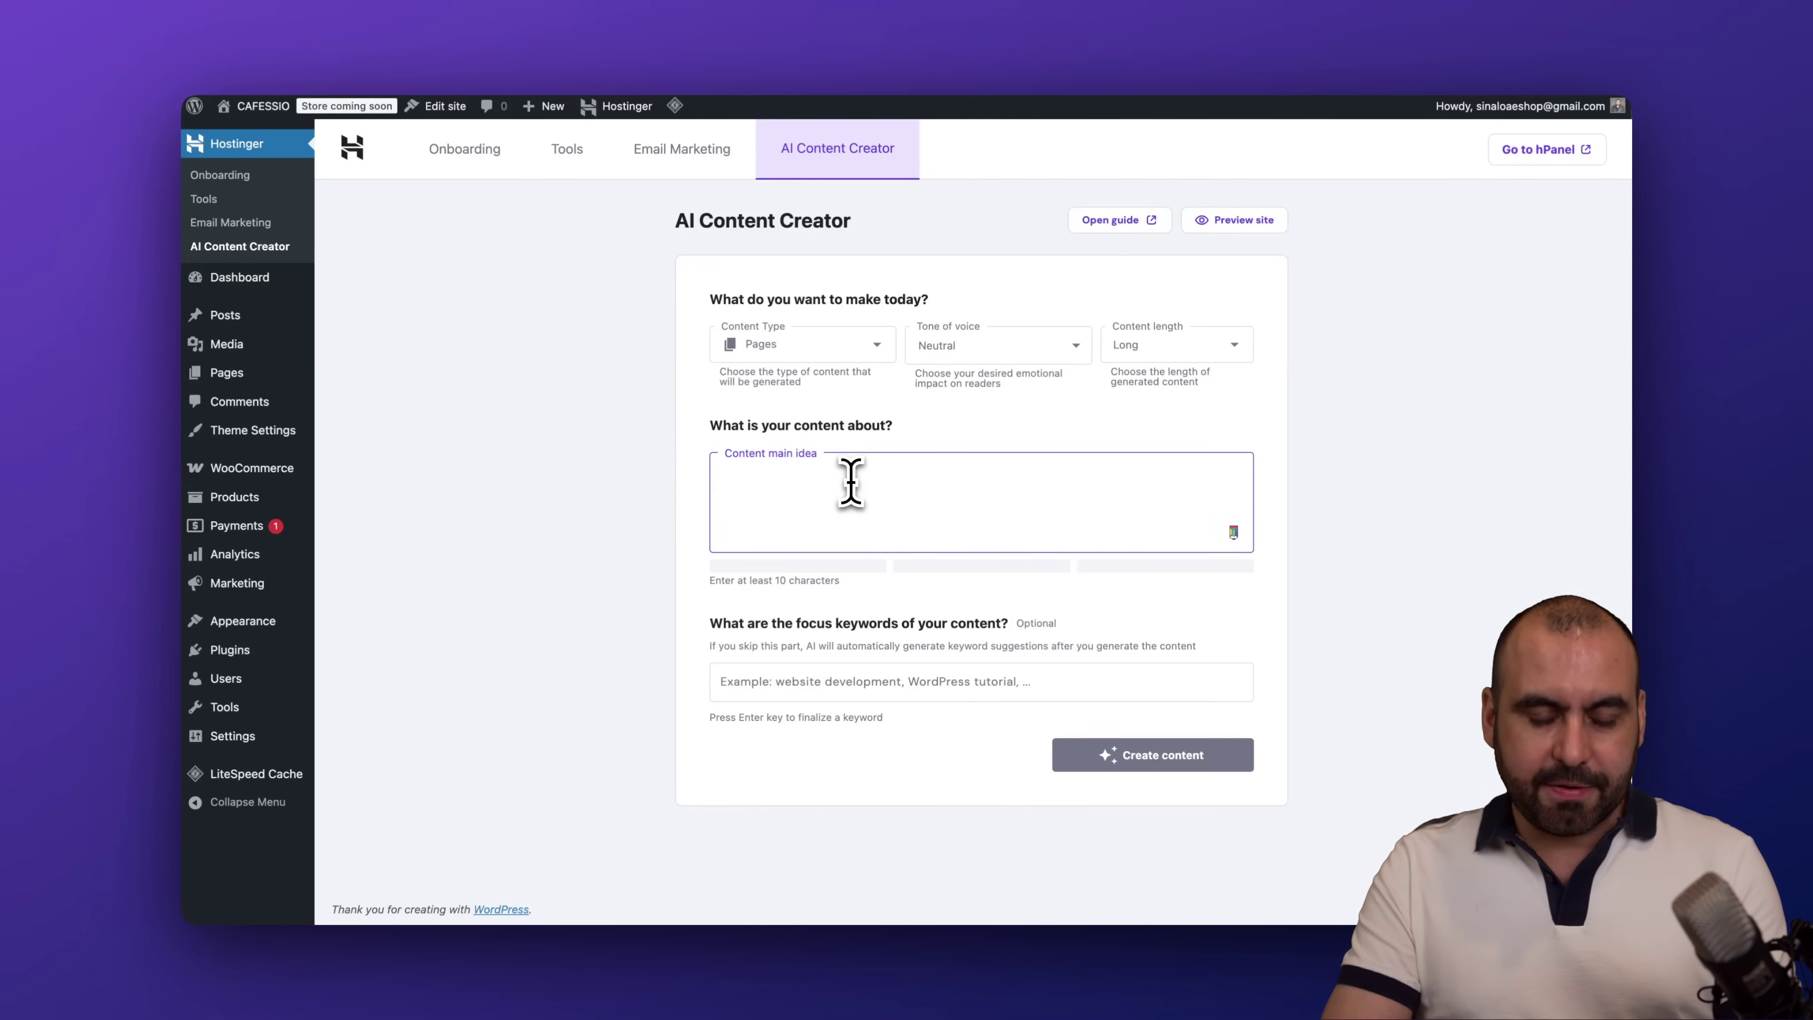
{"action": "type", "text": "Coffee grinders for pro coffee shops that are looking for top quality gear."}
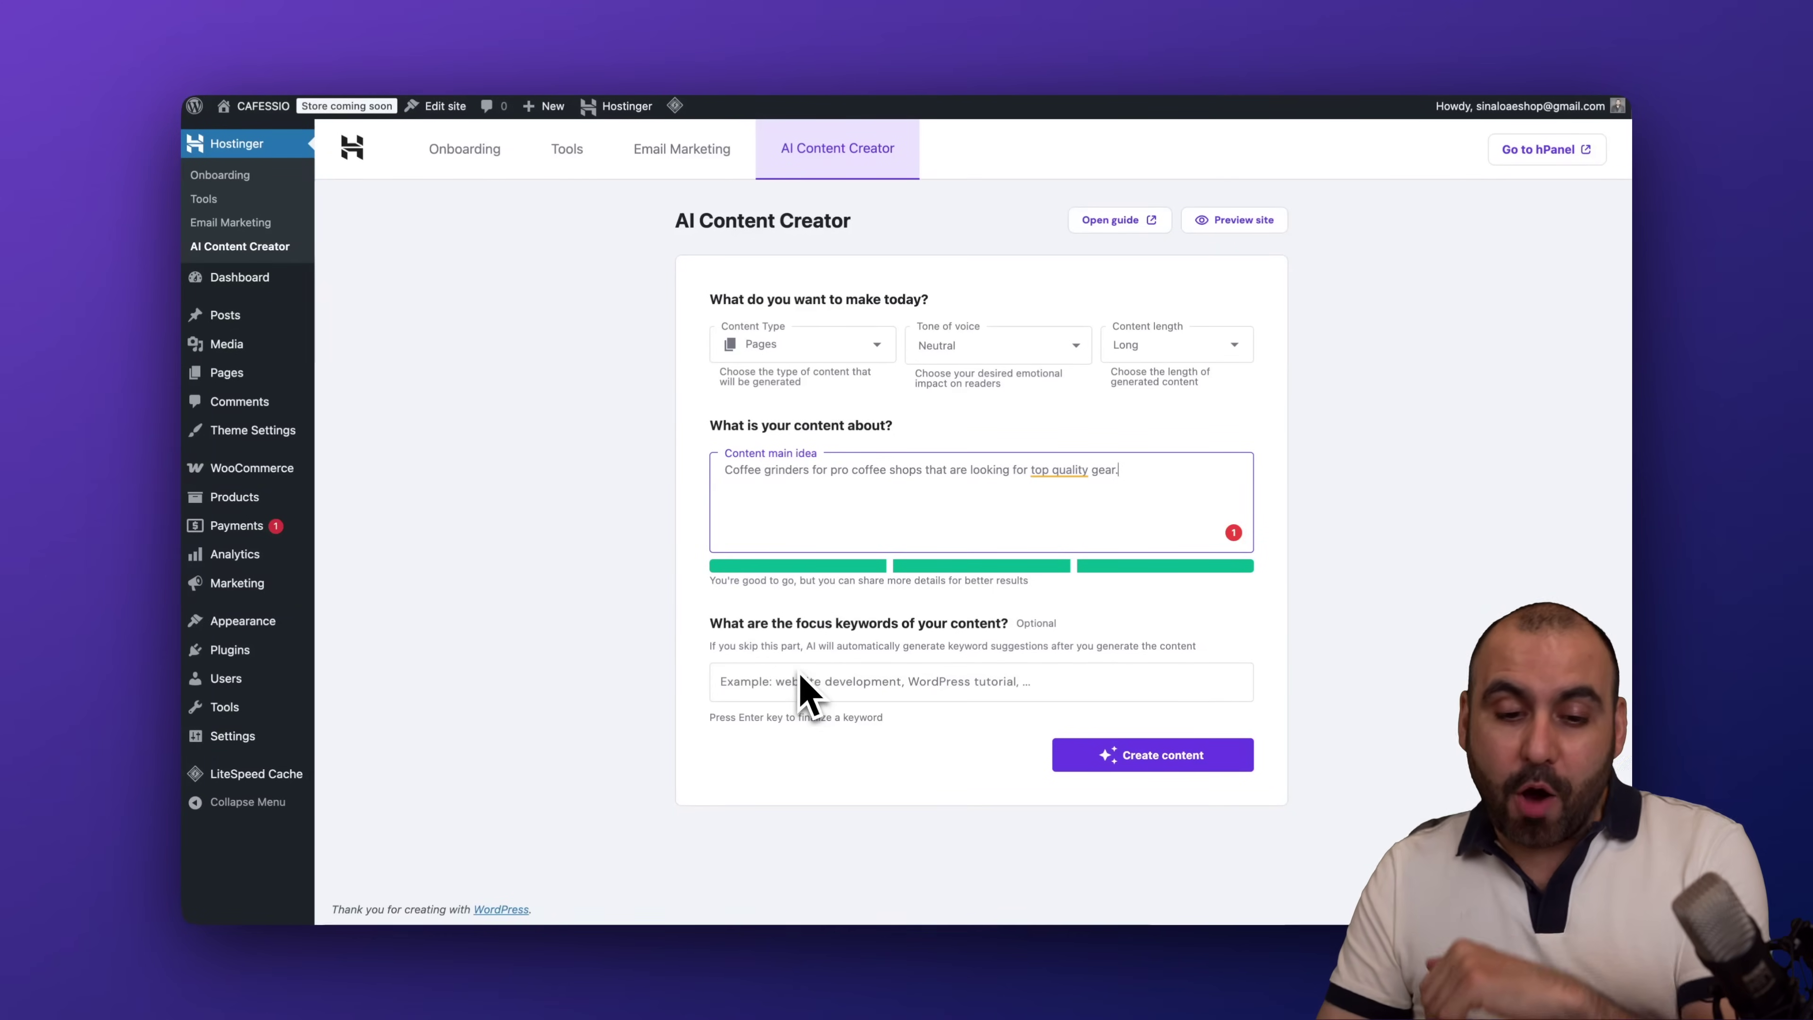
Add focus keywords coffee and coffee grinder and generate the page
{"action": "left_click", "coordinate": [808, 682]}
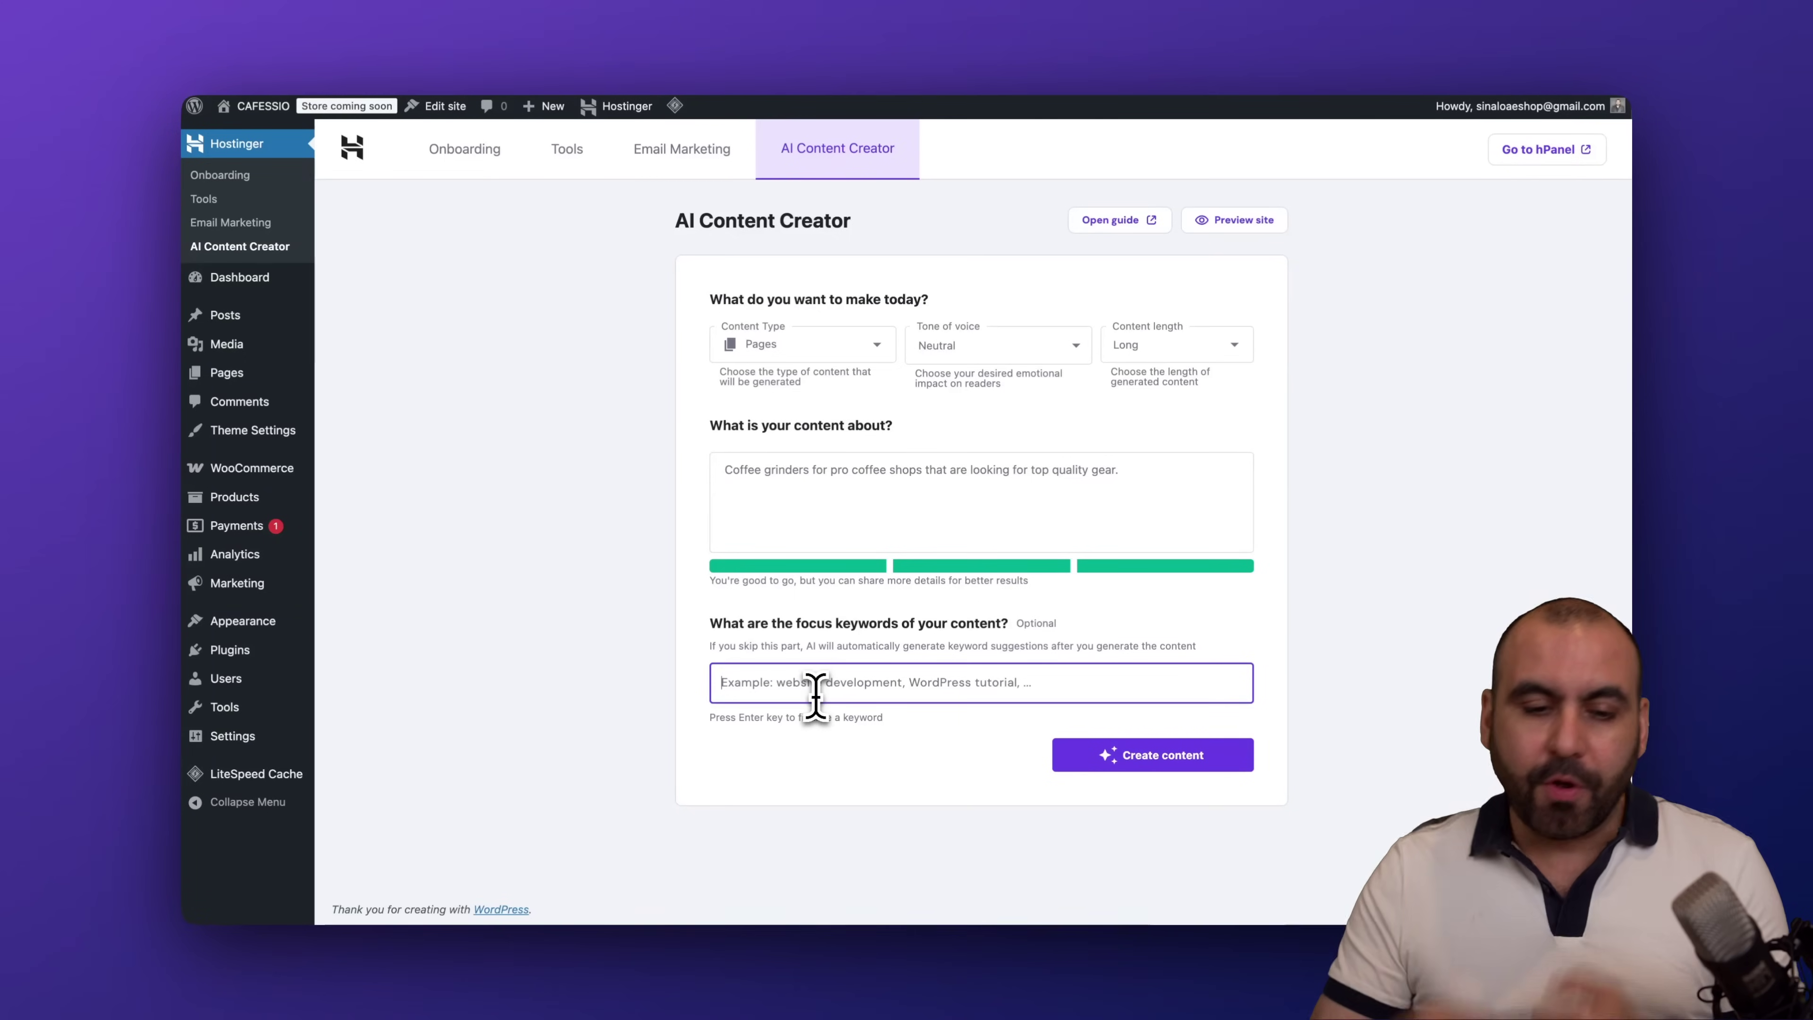
{"action": "type", "text": "coffe"}
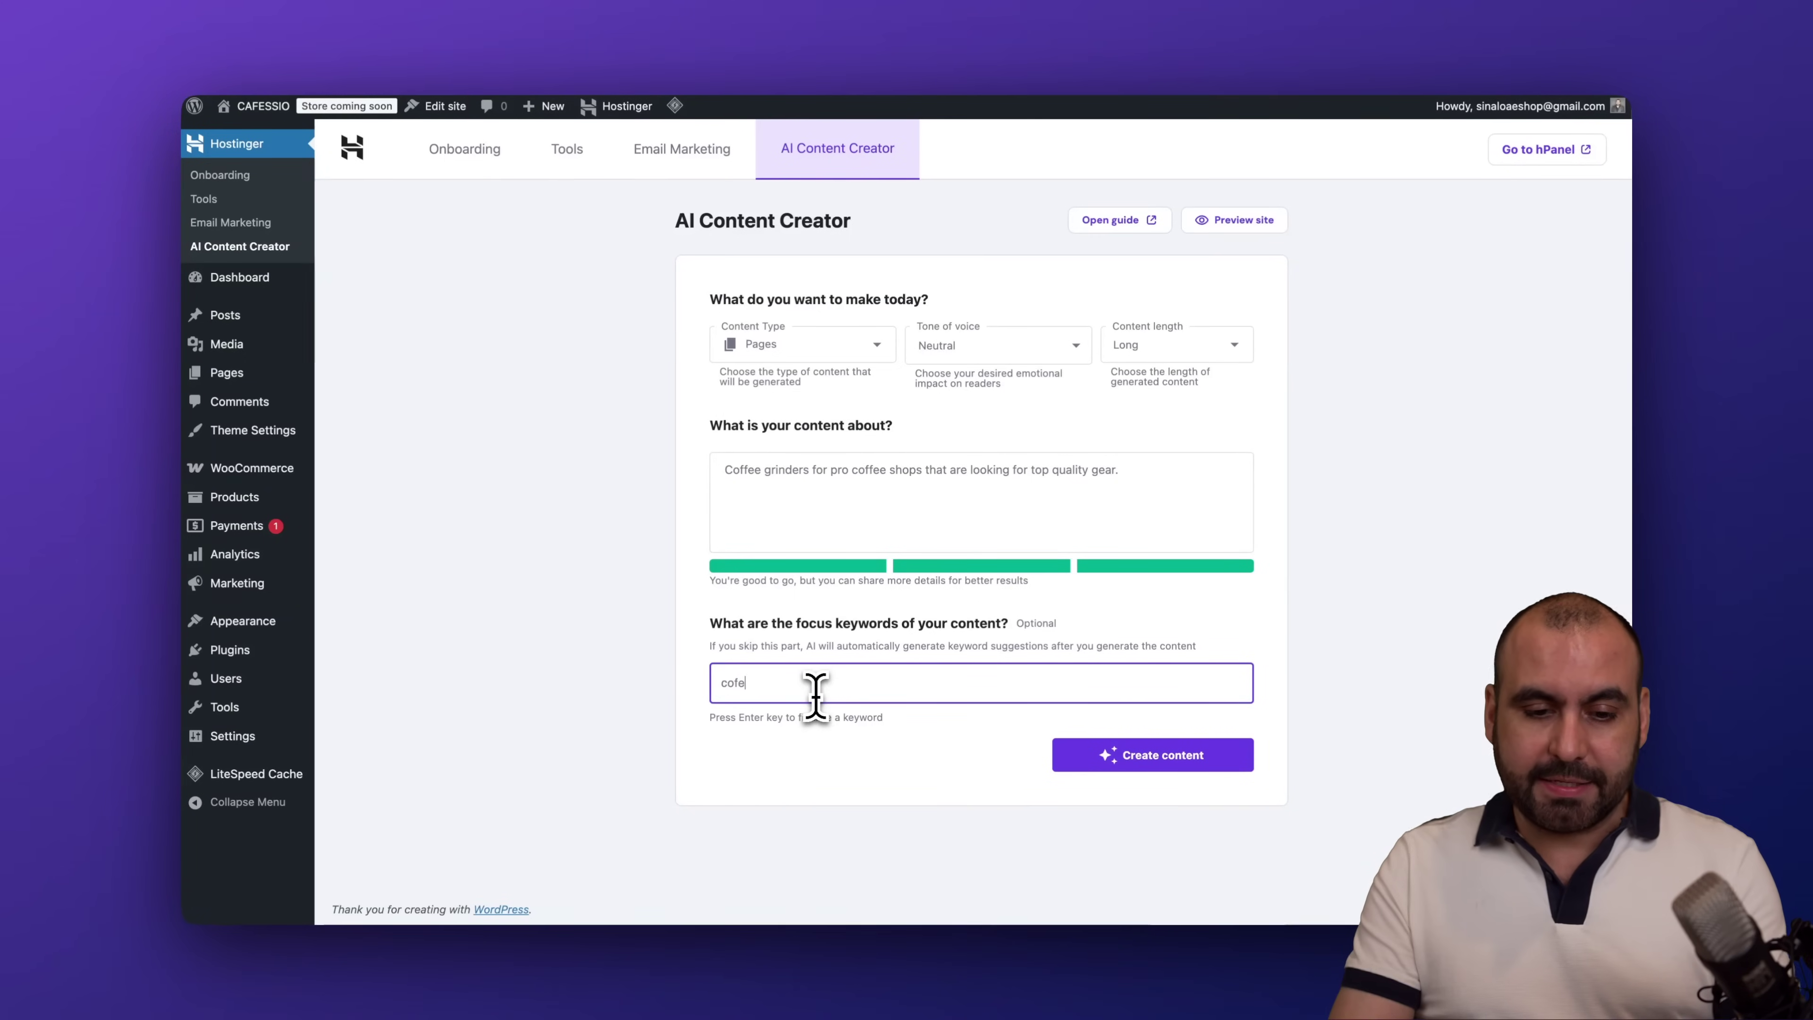
{"action": "type", "text": "e"}
{"action": "key", "text": "BackSpace"}
{"action": "key", "text": "BackSpace"}
{"action": "type", "text": "fee"}
{"action": "key", "text": "Return"}
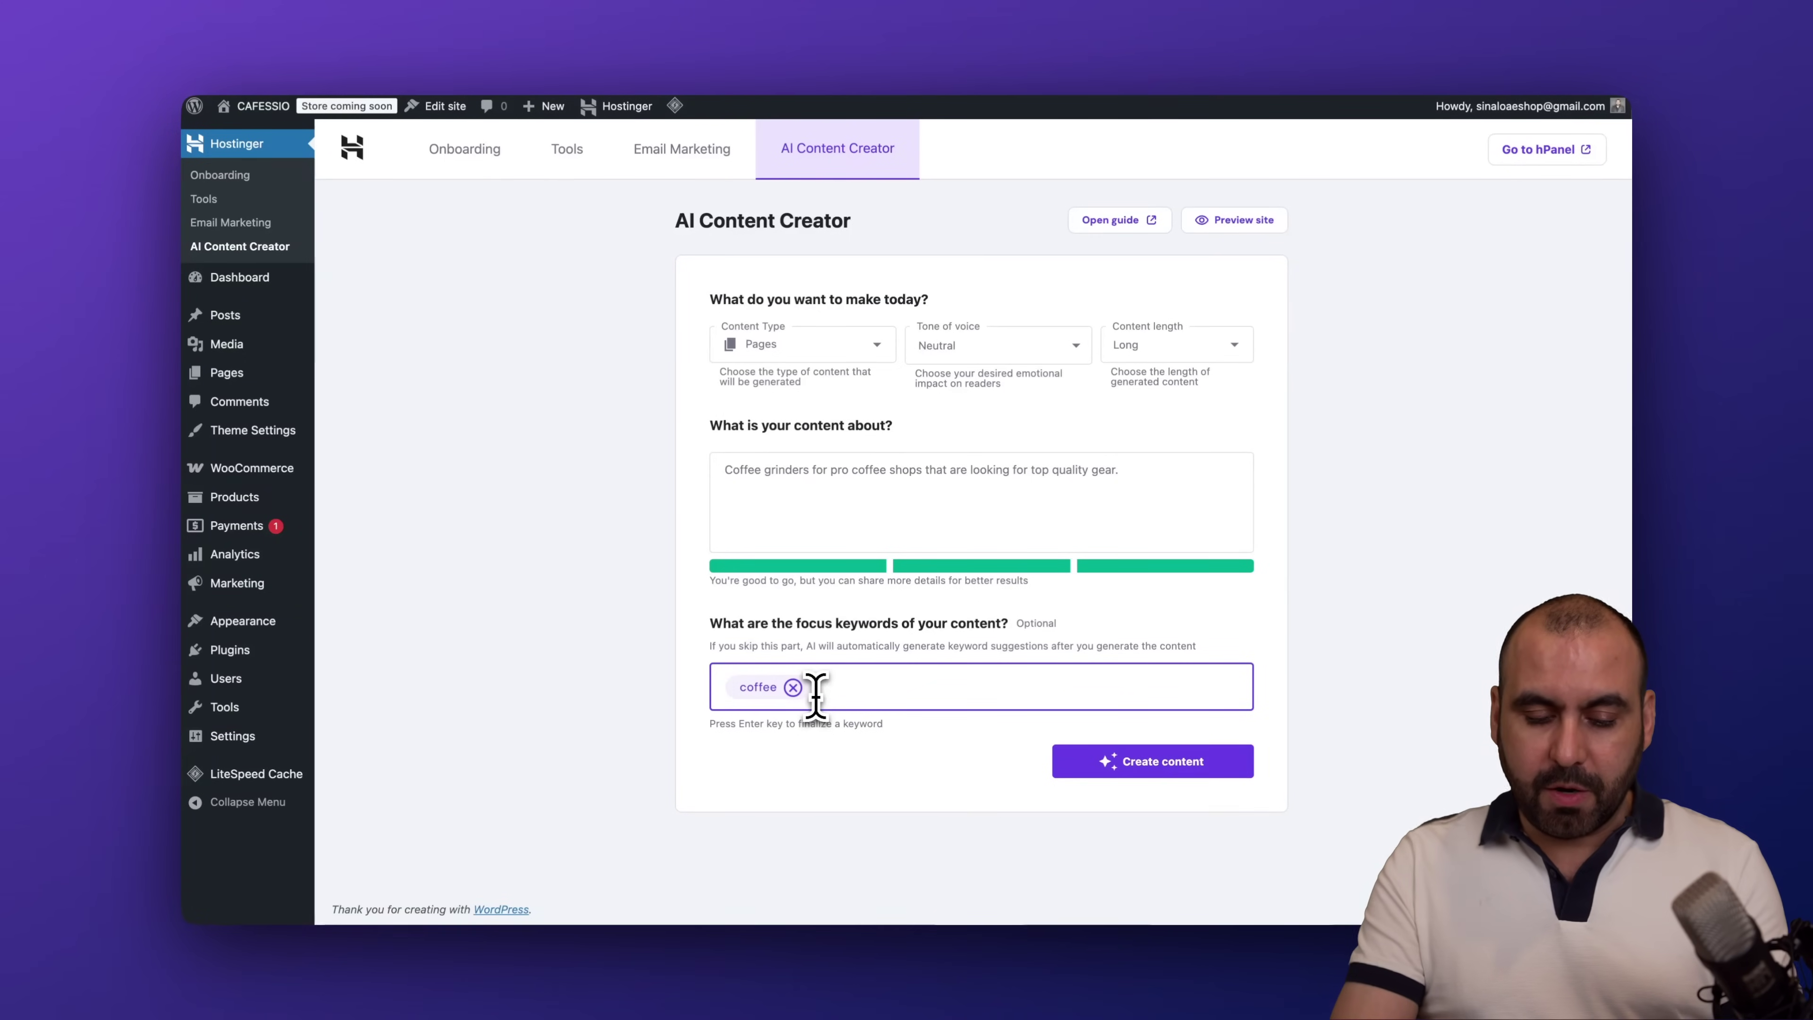
{"action": "type", "text": "cof"}
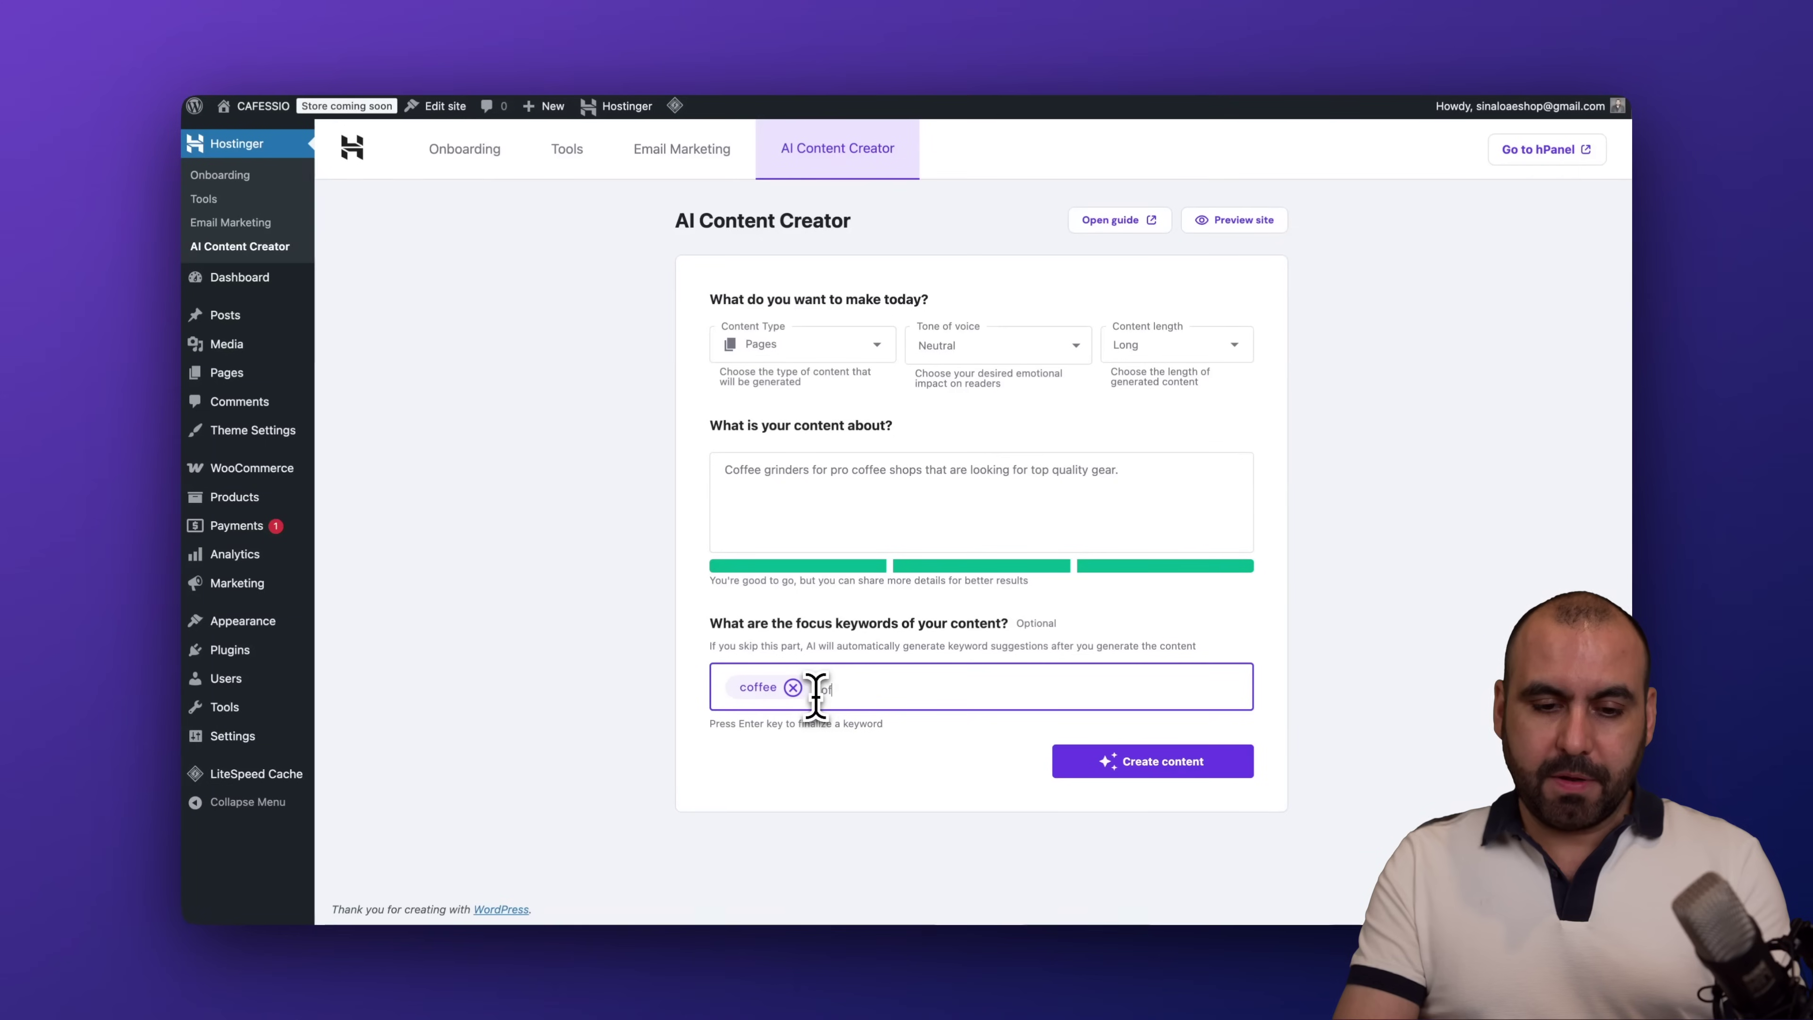
{"action": "type", "text": "fee grinder"}
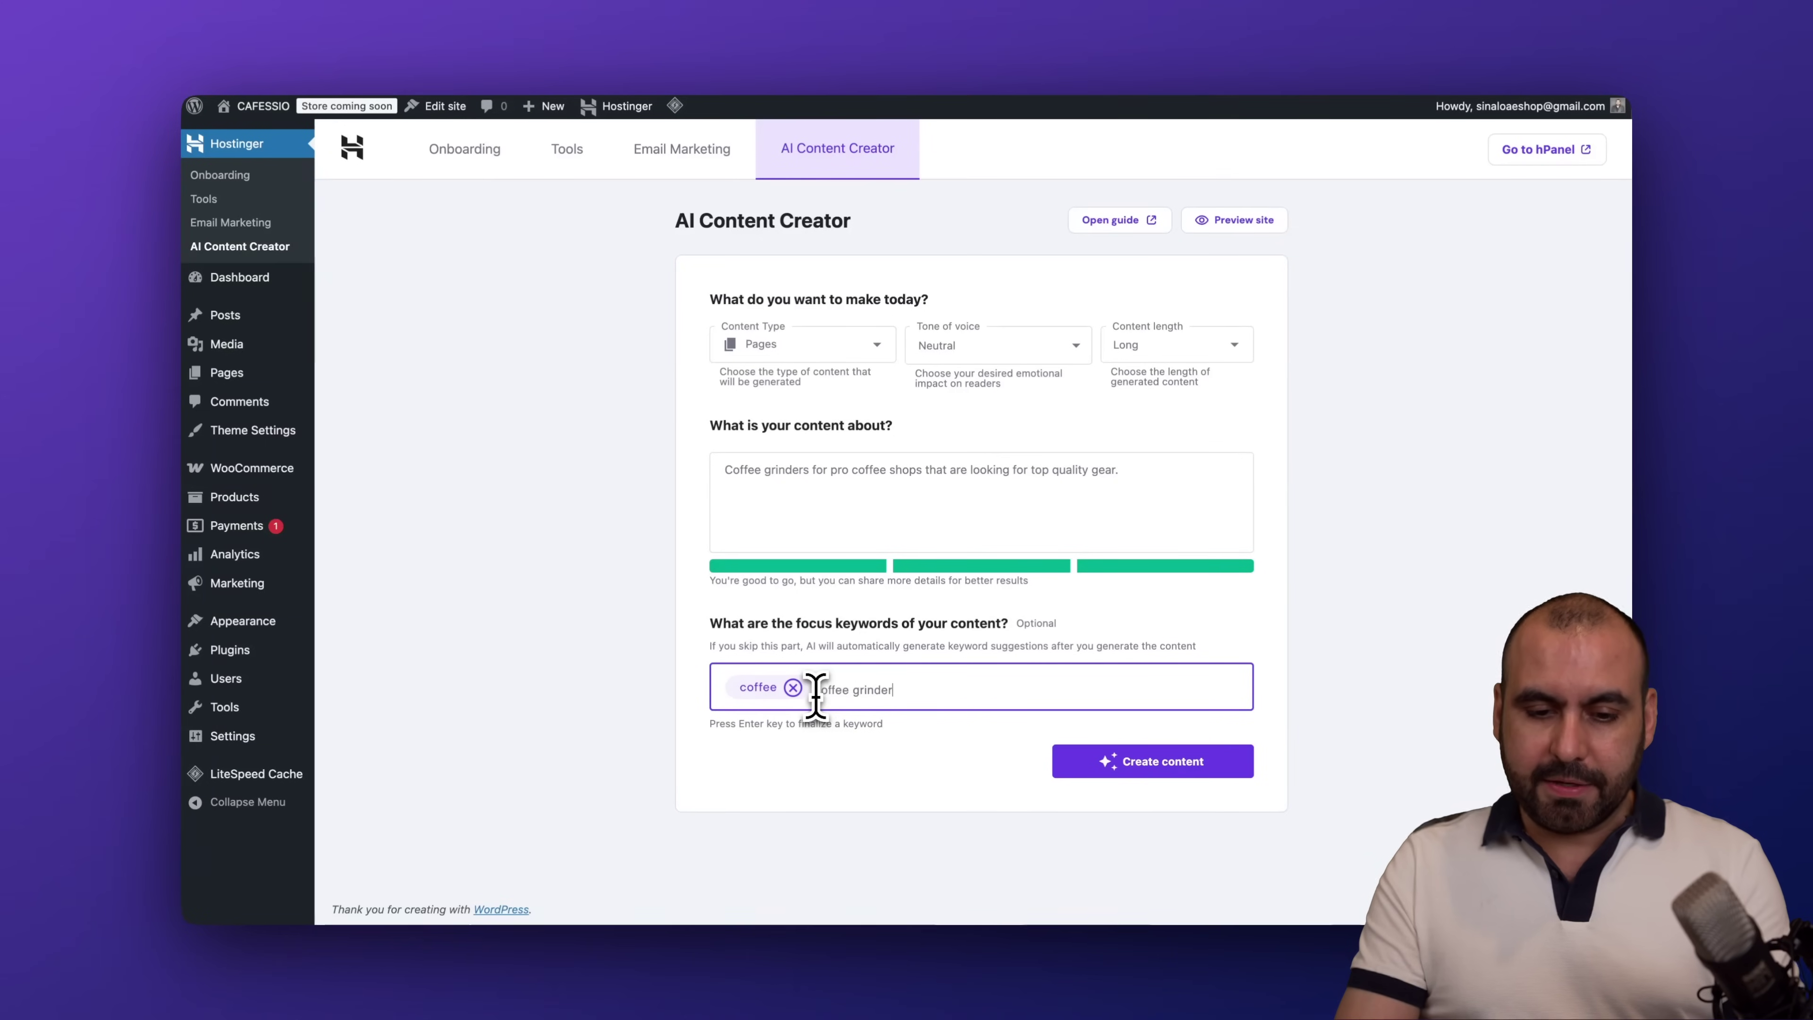
{"action": "key", "text": "Return"}
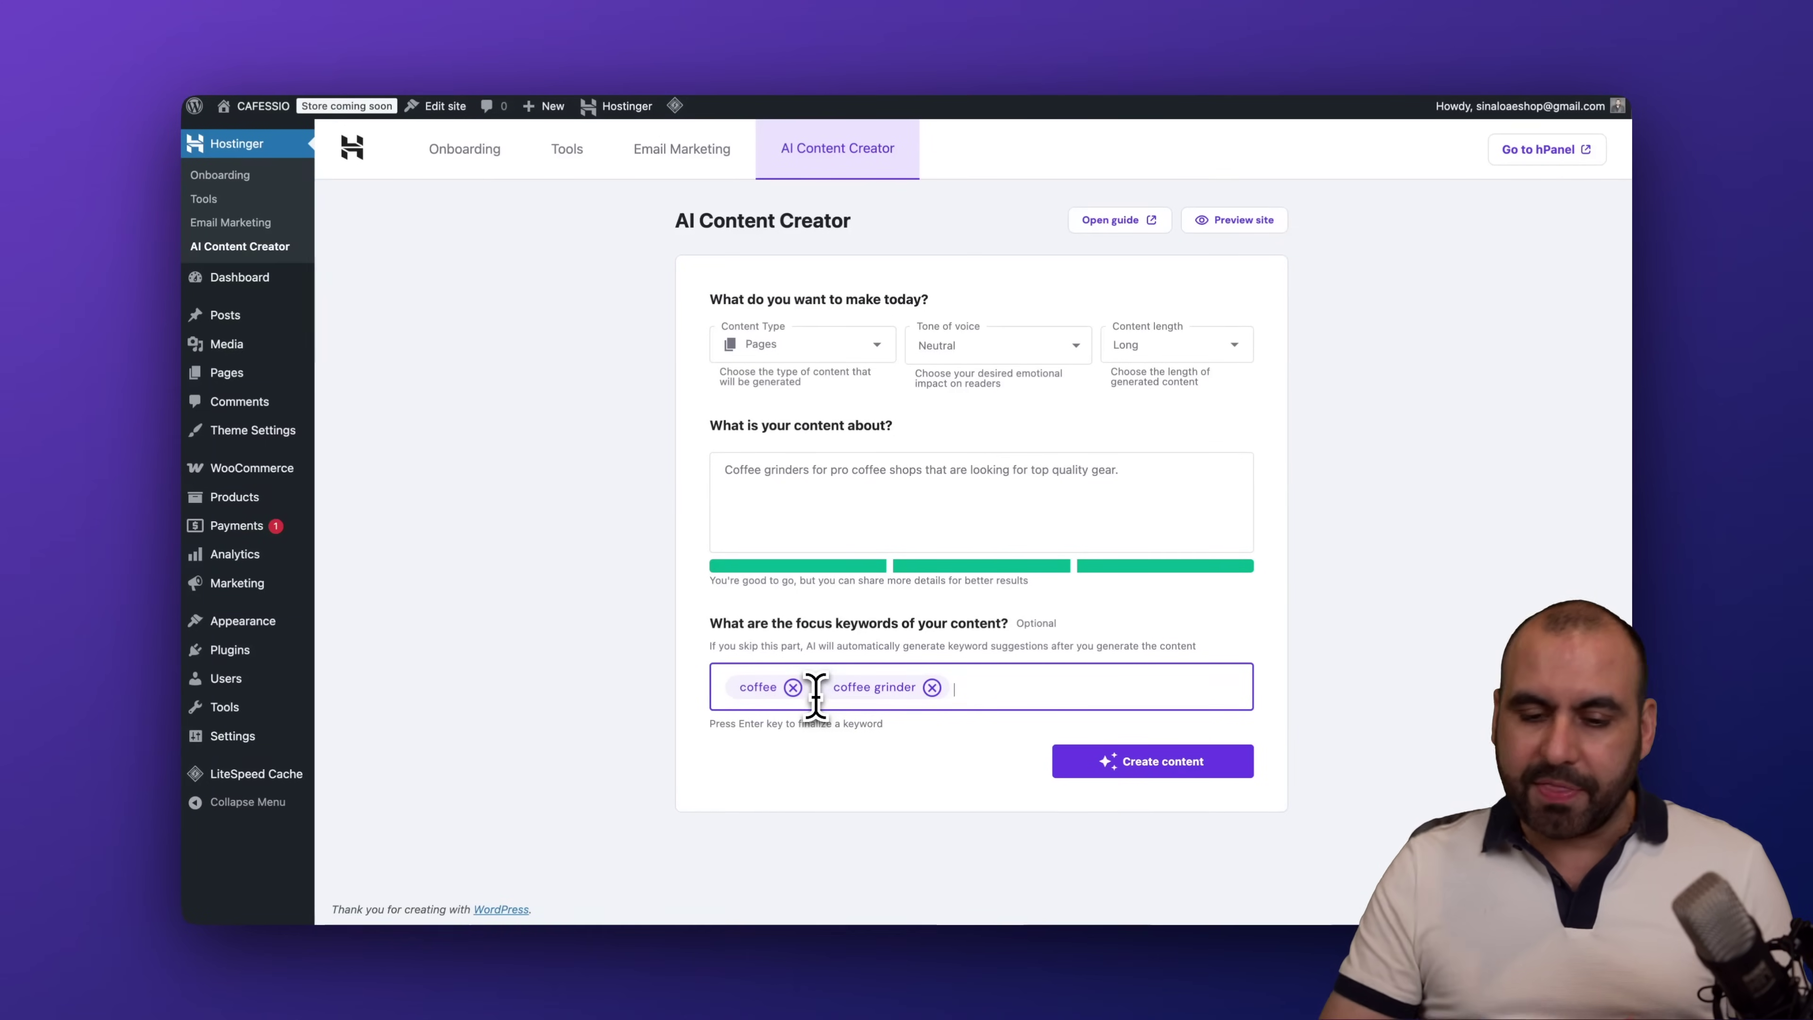
{"action": "left_click", "coordinate": [1135, 764]}
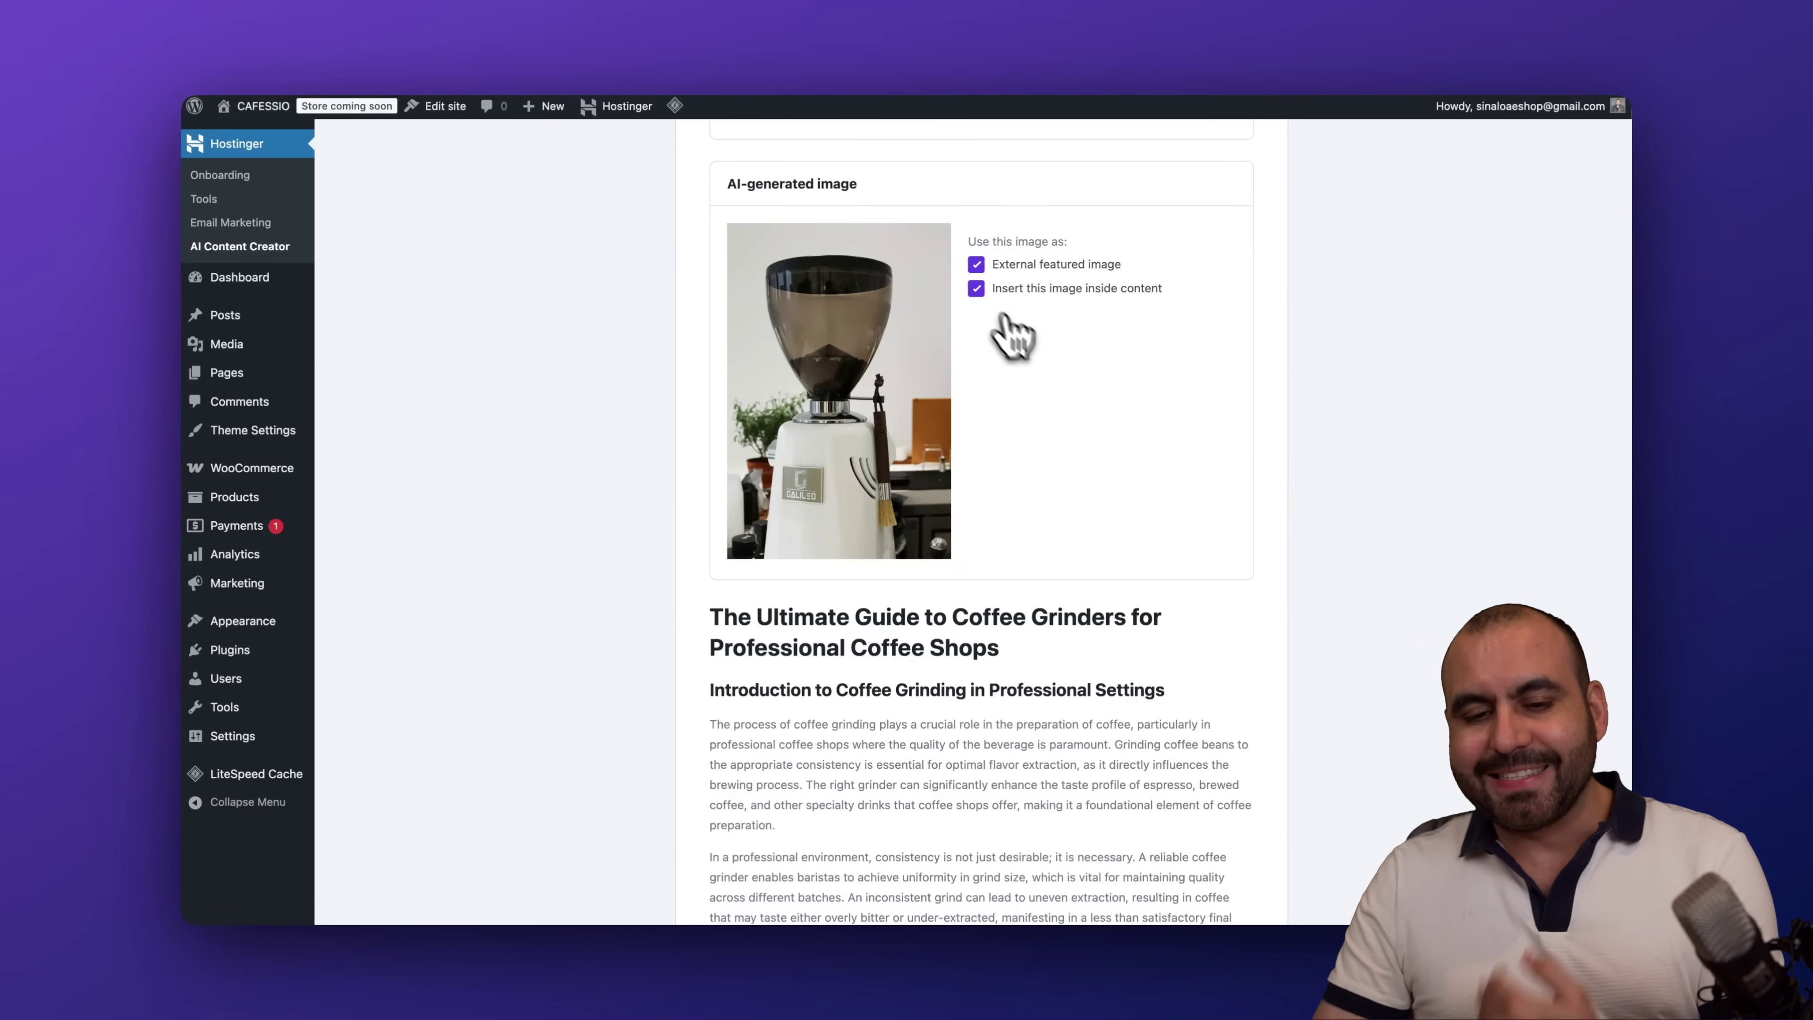
Read through the generated Ultimate Guide to Coffee Grinders and open it as a draft
{"action": "scroll", "coordinate": [1052, 443], "scroll_direction": "down", "scroll_amount": 5}
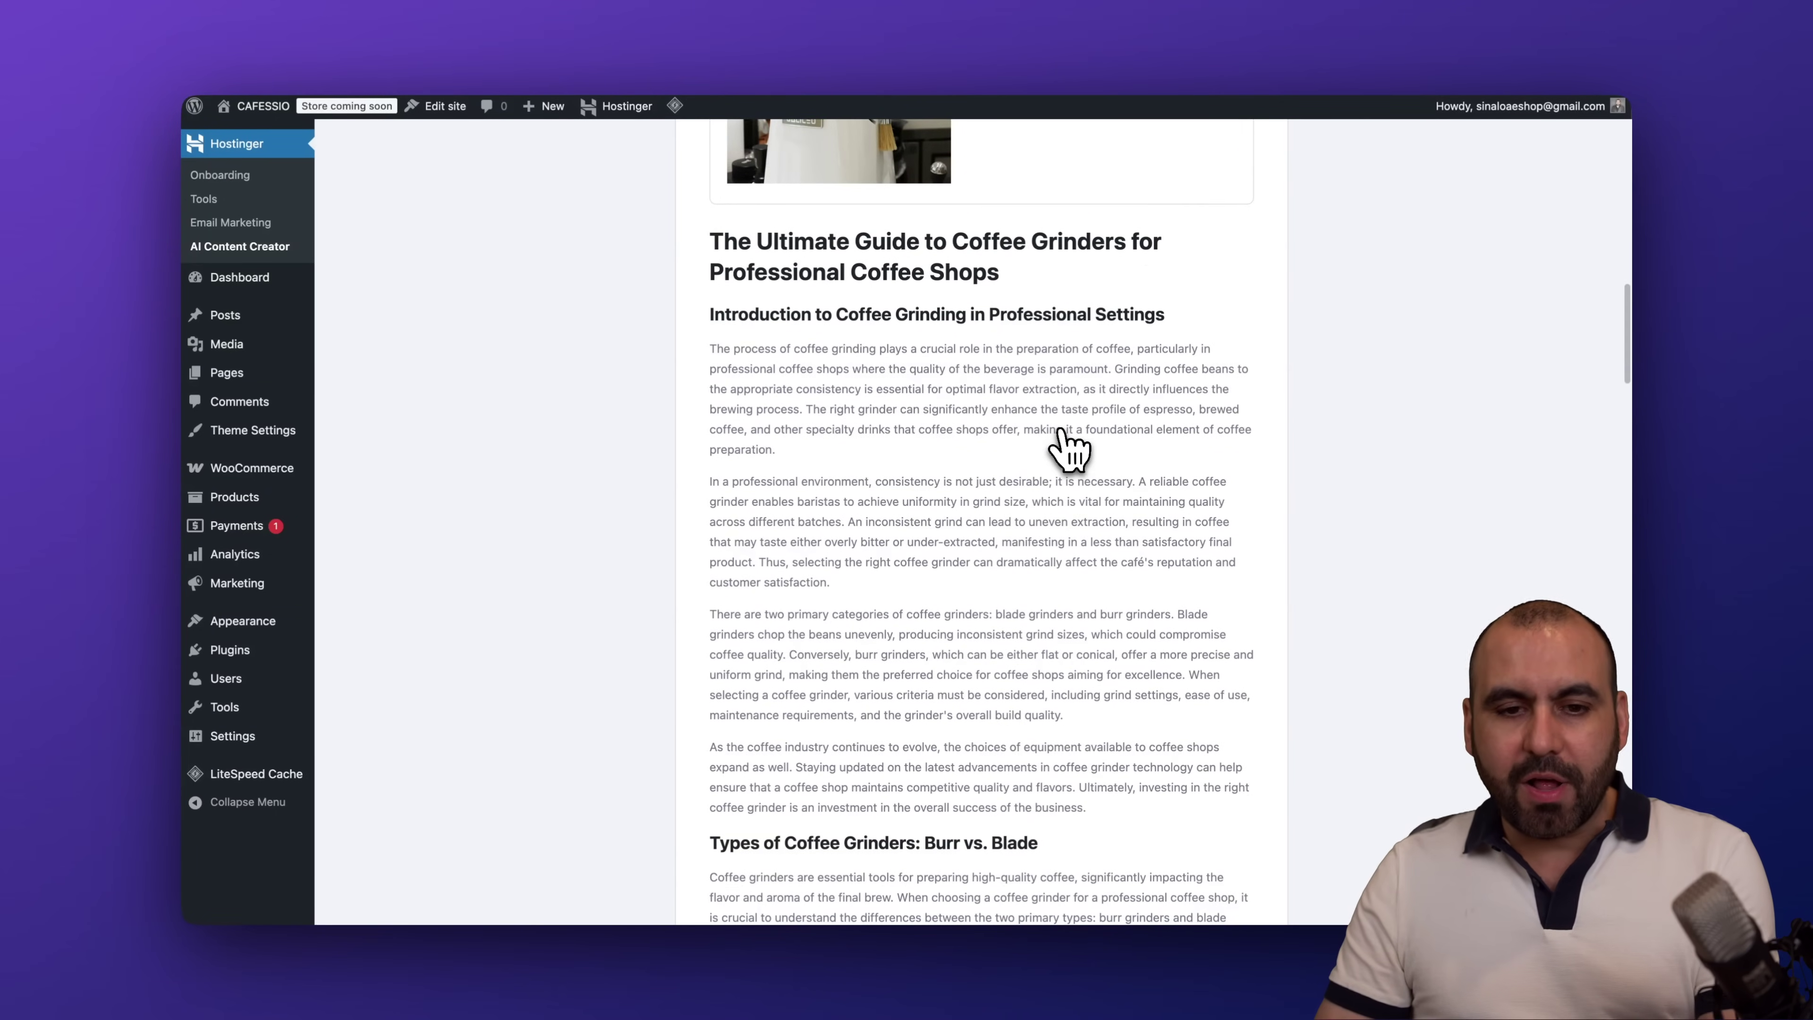
{"action": "scroll", "coordinate": [1071, 443], "scroll_direction": "down", "scroll_amount": 6}
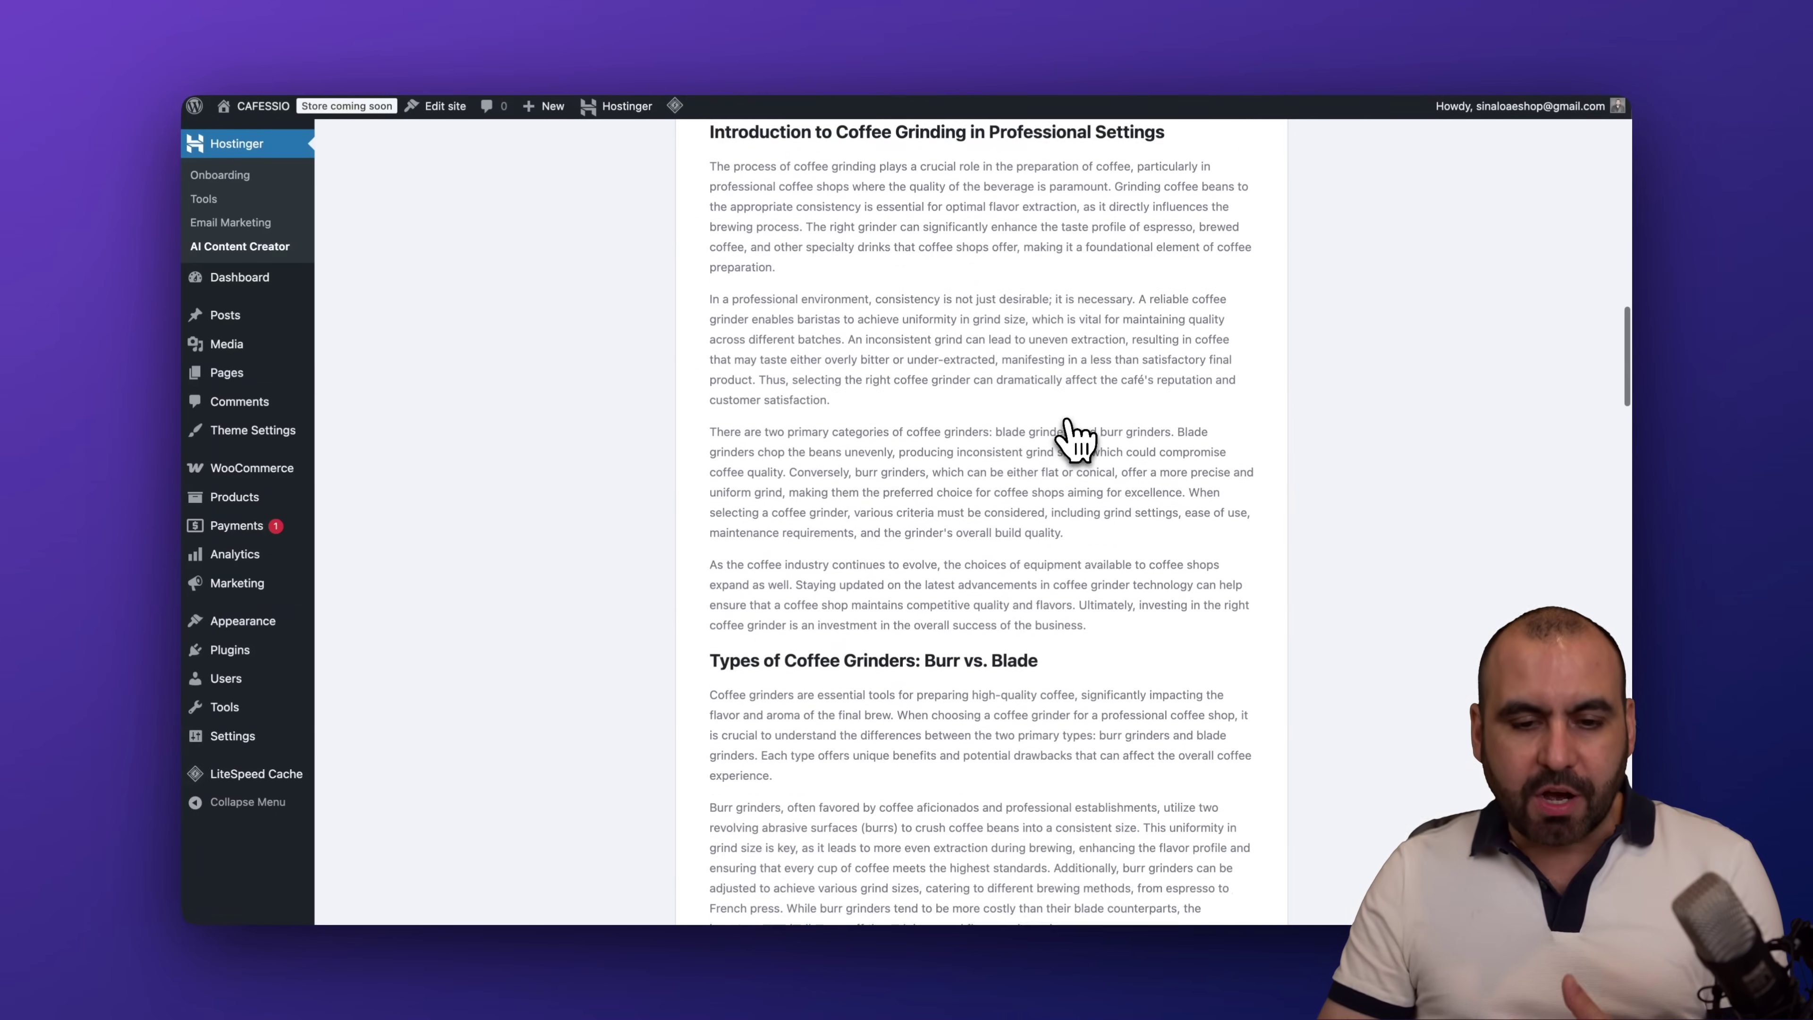
{"action": "scroll", "coordinate": [1074, 437], "scroll_direction": "down", "scroll_amount": 20}
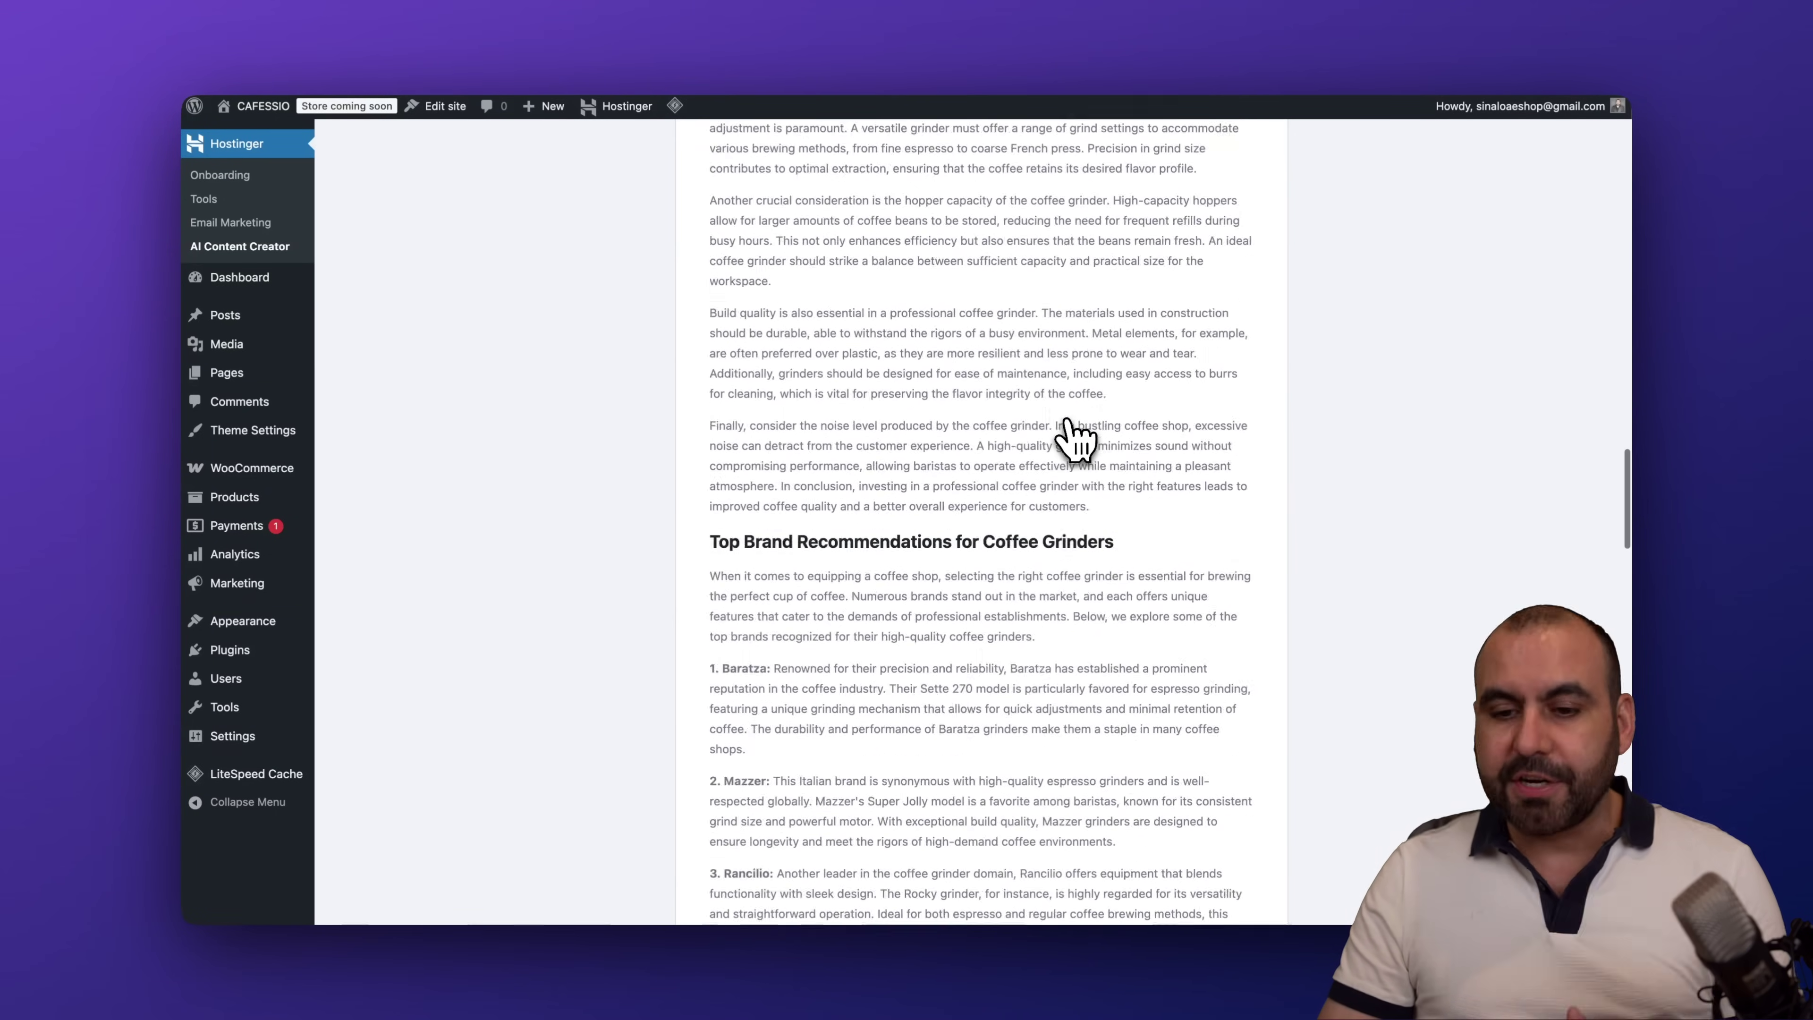
{"action": "scroll", "coordinate": [1074, 437], "scroll_direction": "down", "scroll_amount": 12}
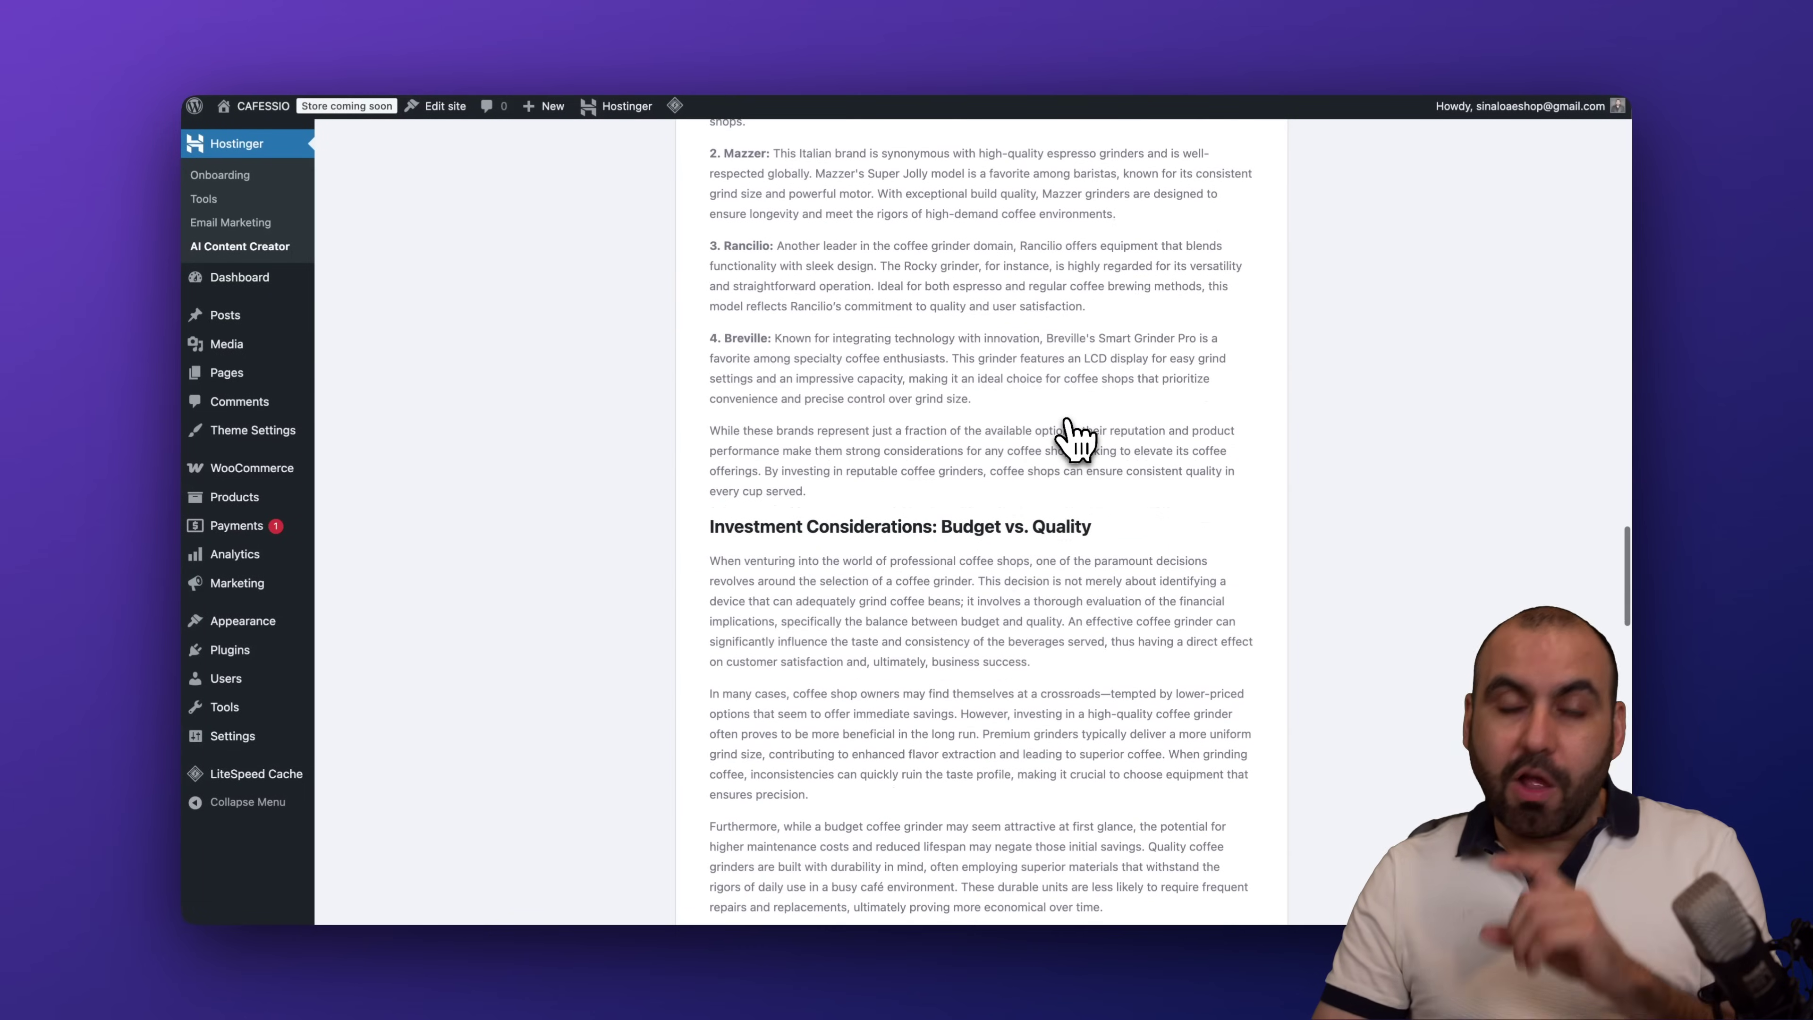
{"action": "scroll", "coordinate": [1074, 437], "scroll_direction": "down", "scroll_amount": 20}
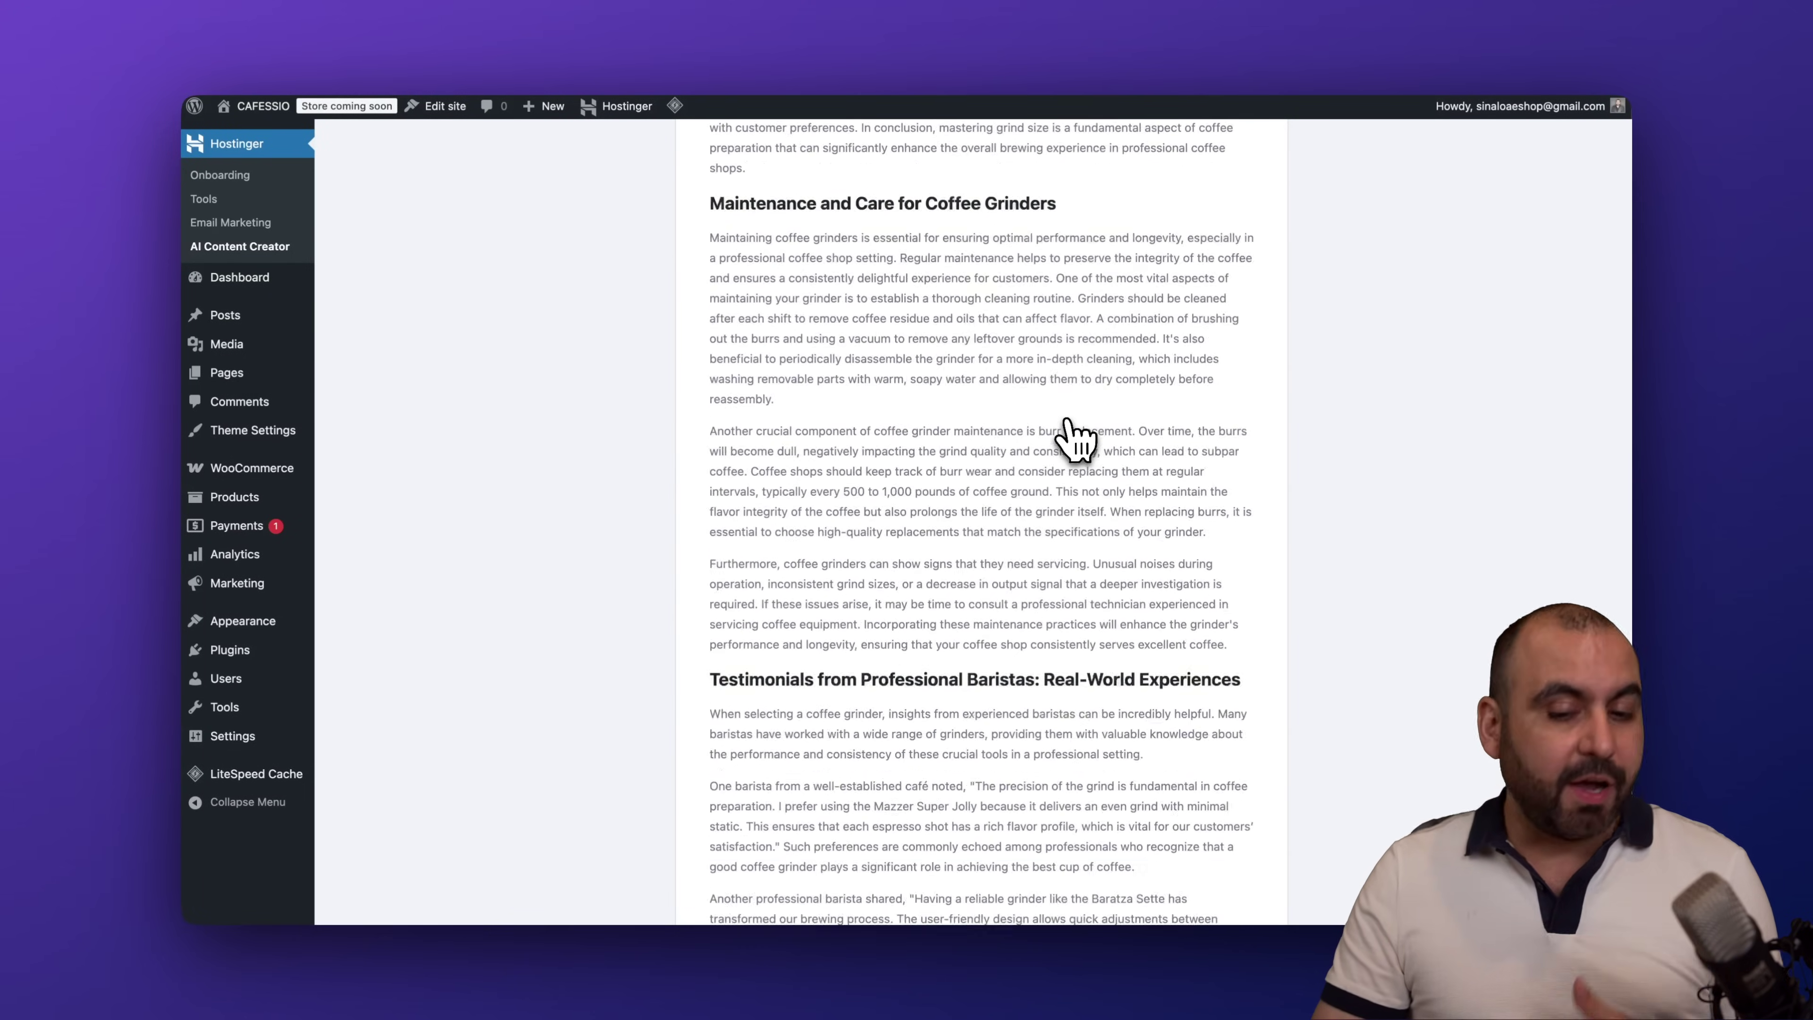
{"action": "scroll", "coordinate": [1074, 437], "scroll_direction": "down", "scroll_amount": 10}
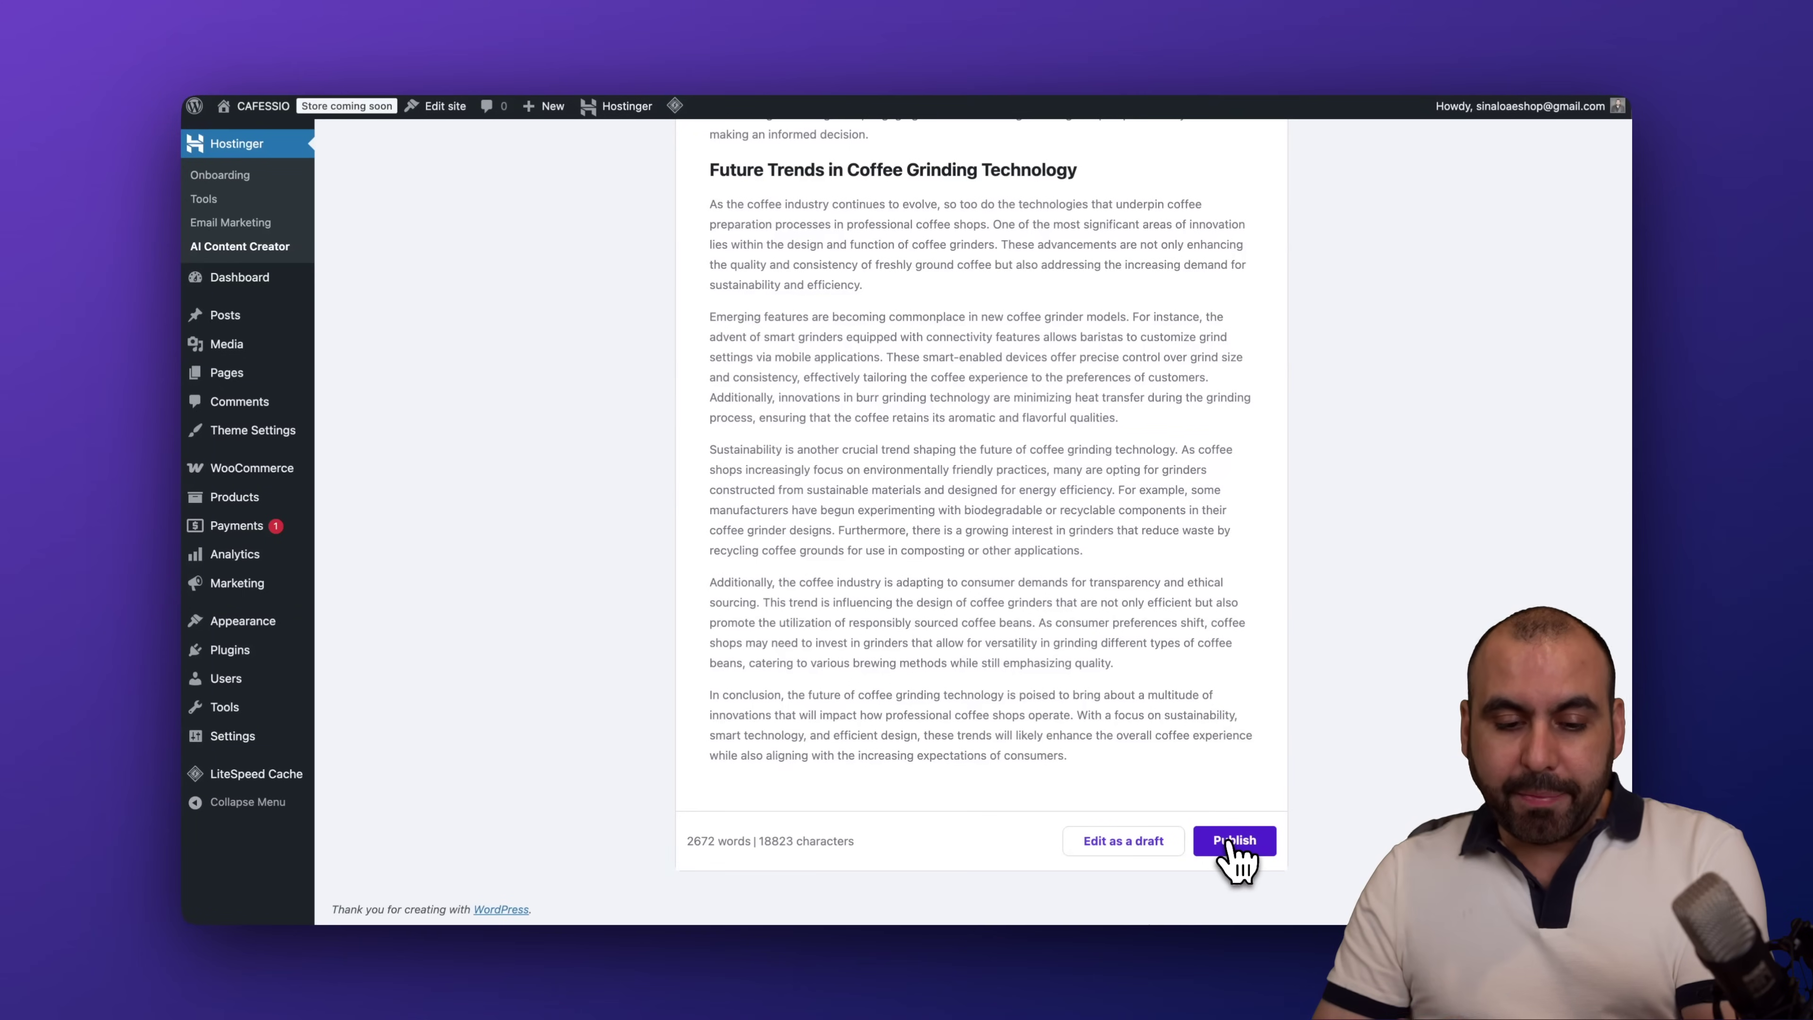
{"action": "left_click", "coordinate": [1137, 849]}
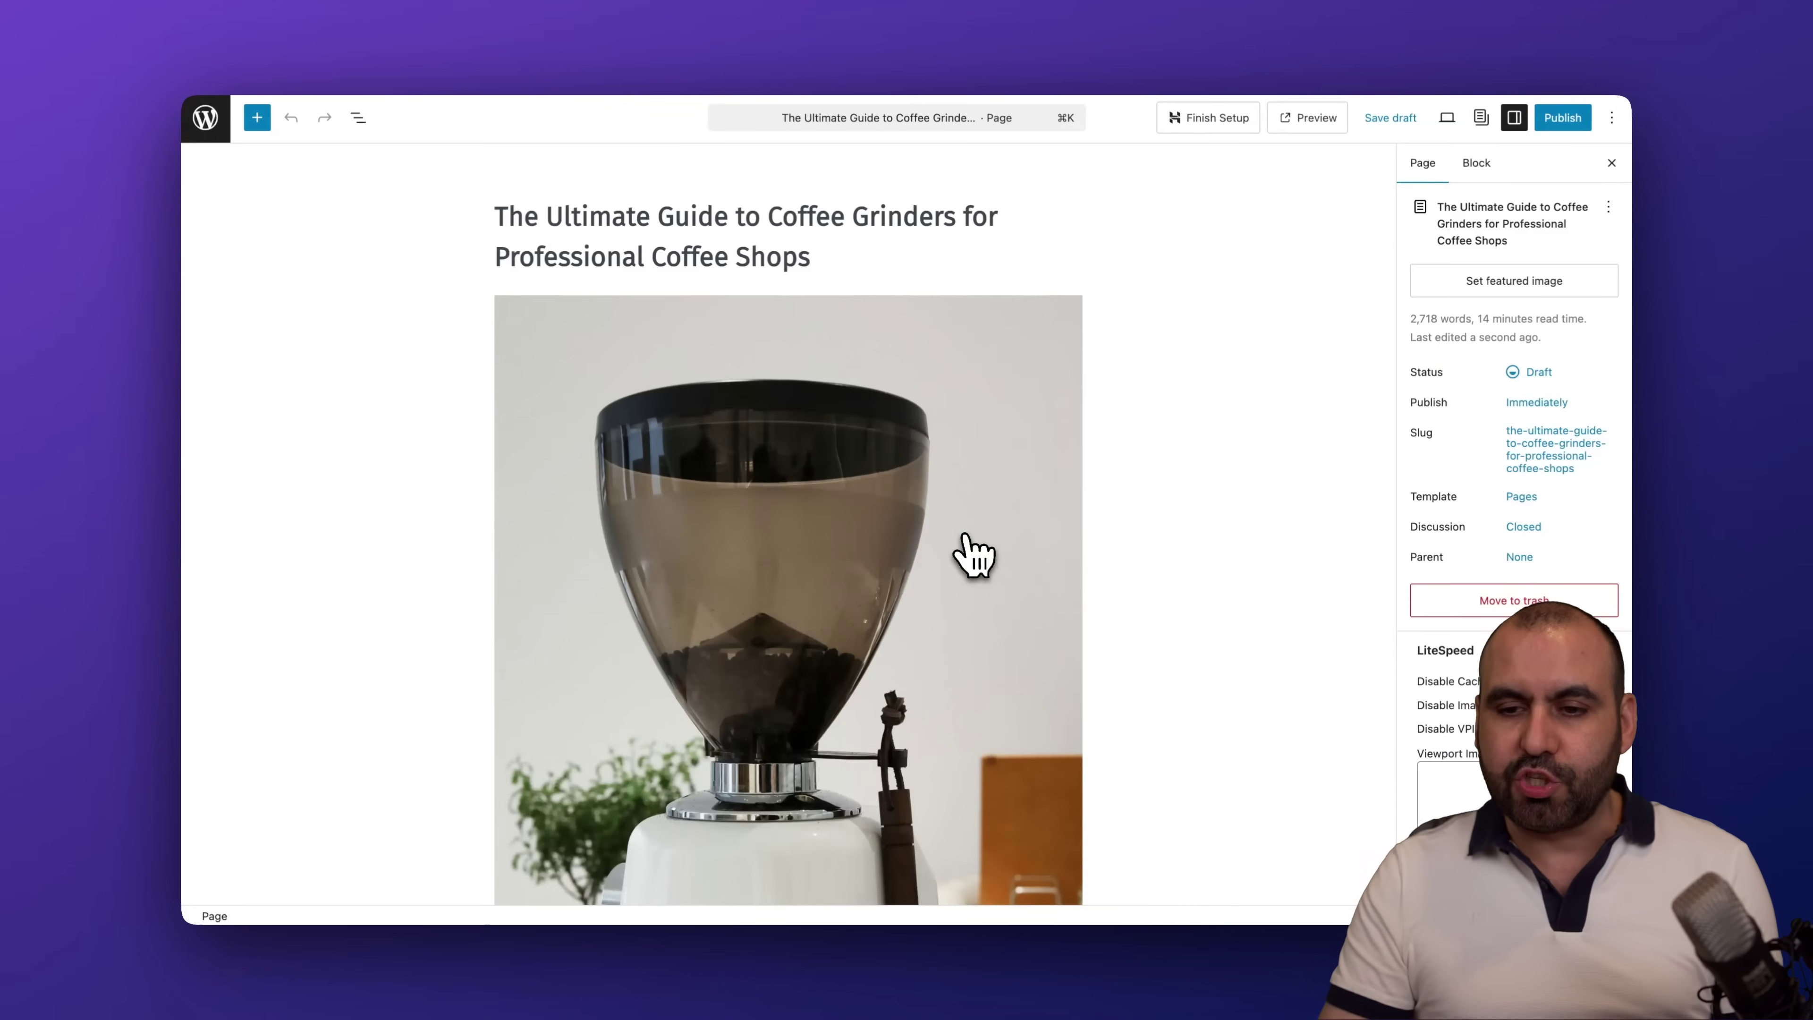
Review the coffee-guide draft's Classic block, then leave the editor, confirming despite unsaved changes
{"action": "scroll", "coordinate": [971, 556], "scroll_direction": "down", "scroll_amount": 20}
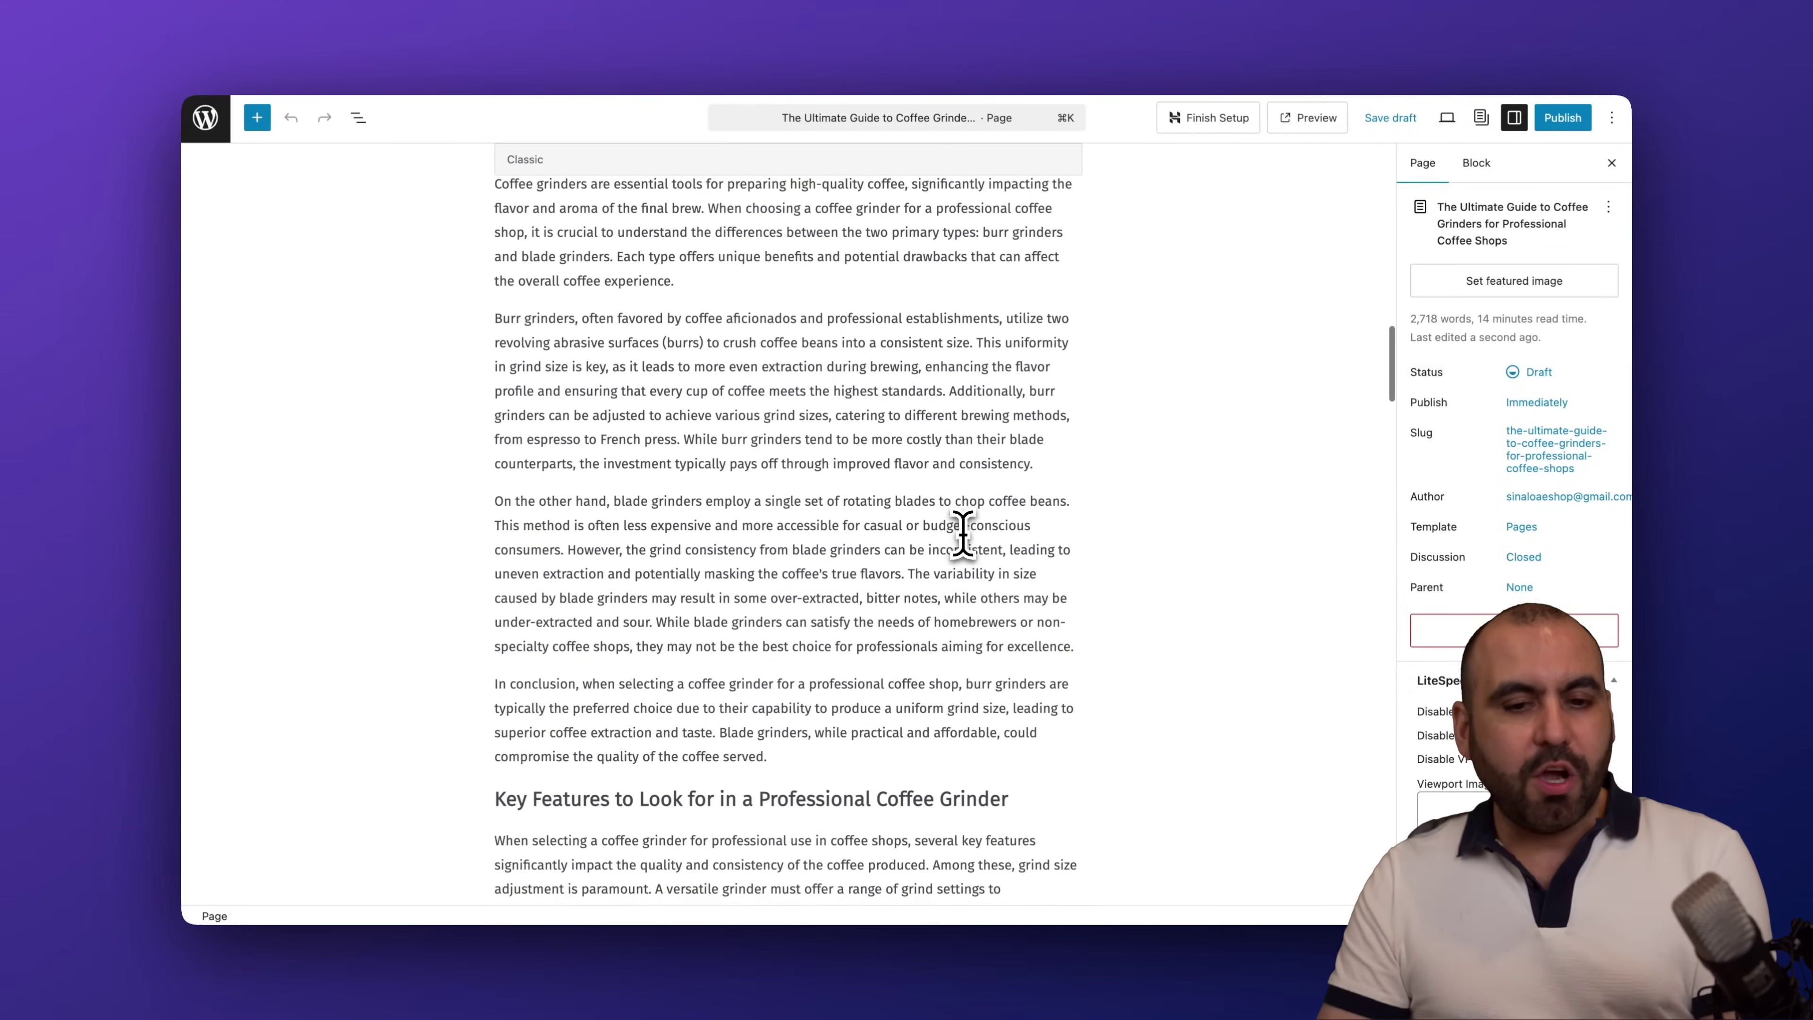
{"action": "left_click", "coordinate": [963, 532]}
{"action": "scroll", "coordinate": [901, 564], "scroll_direction": "down", "scroll_amount": 5}
{"action": "scroll", "coordinate": [928, 557], "scroll_direction": "up", "scroll_amount": 20}
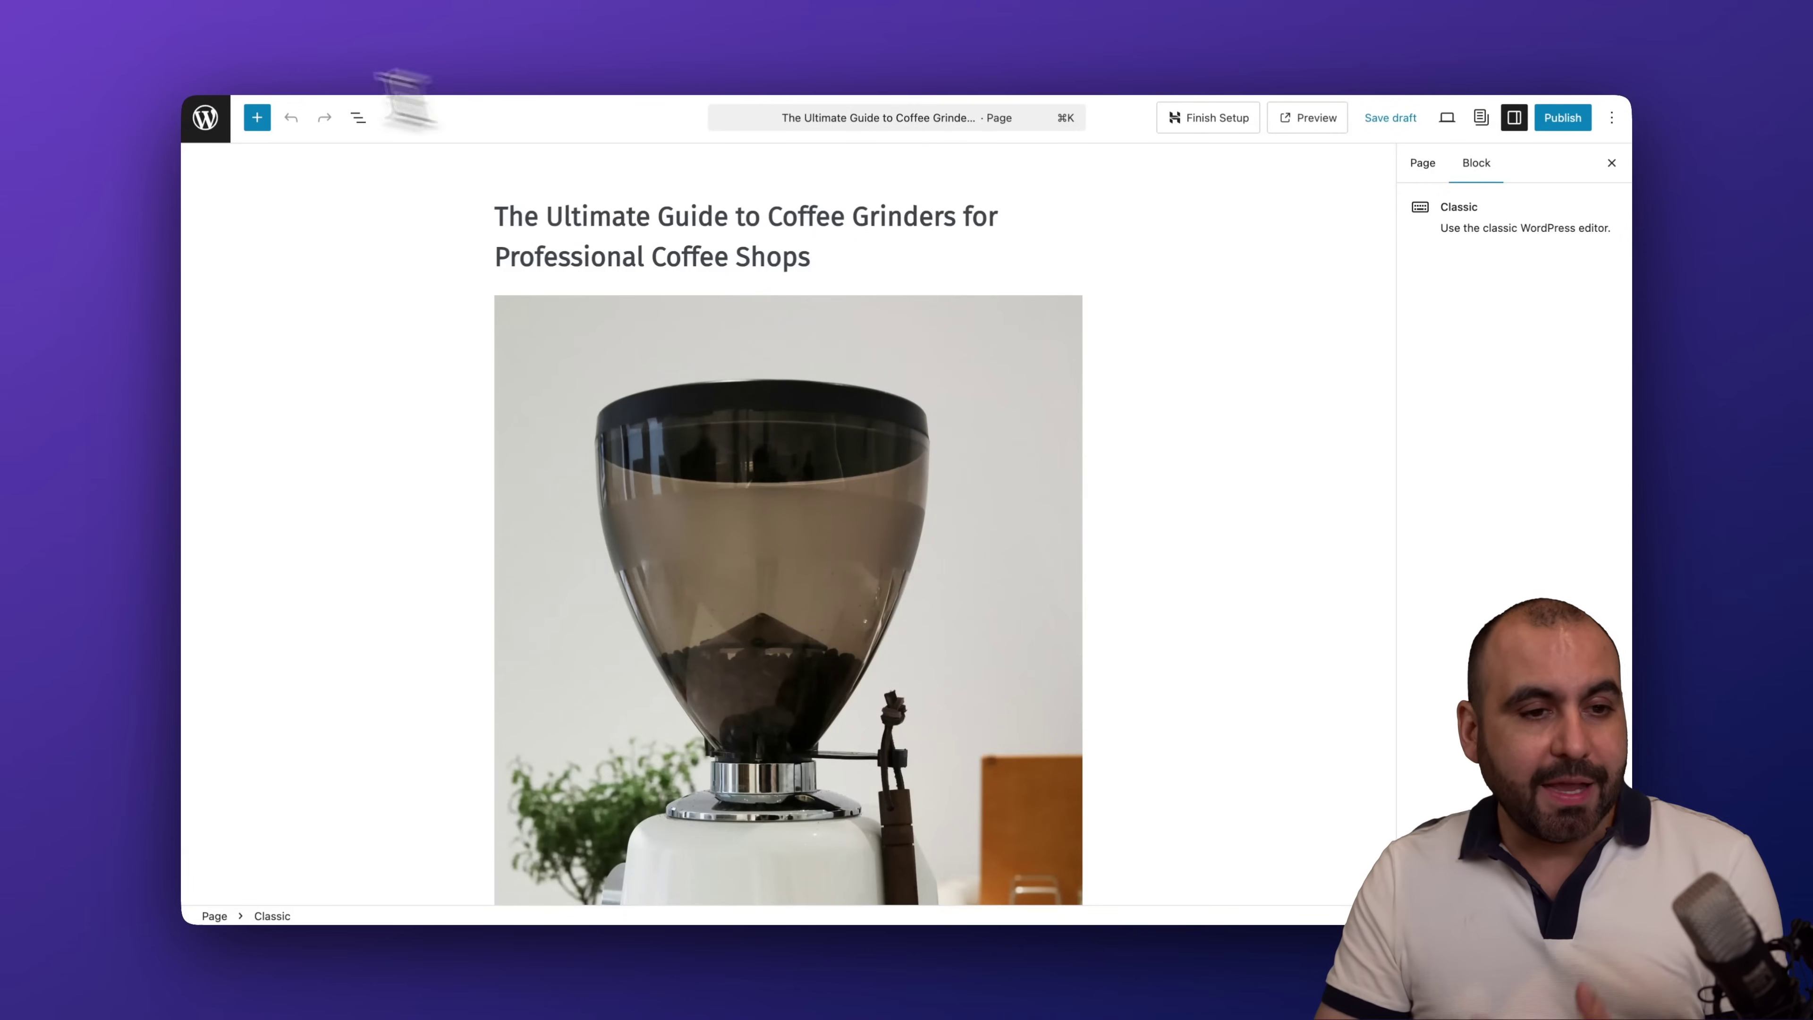
{"action": "left_click", "coordinate": [205, 117]}
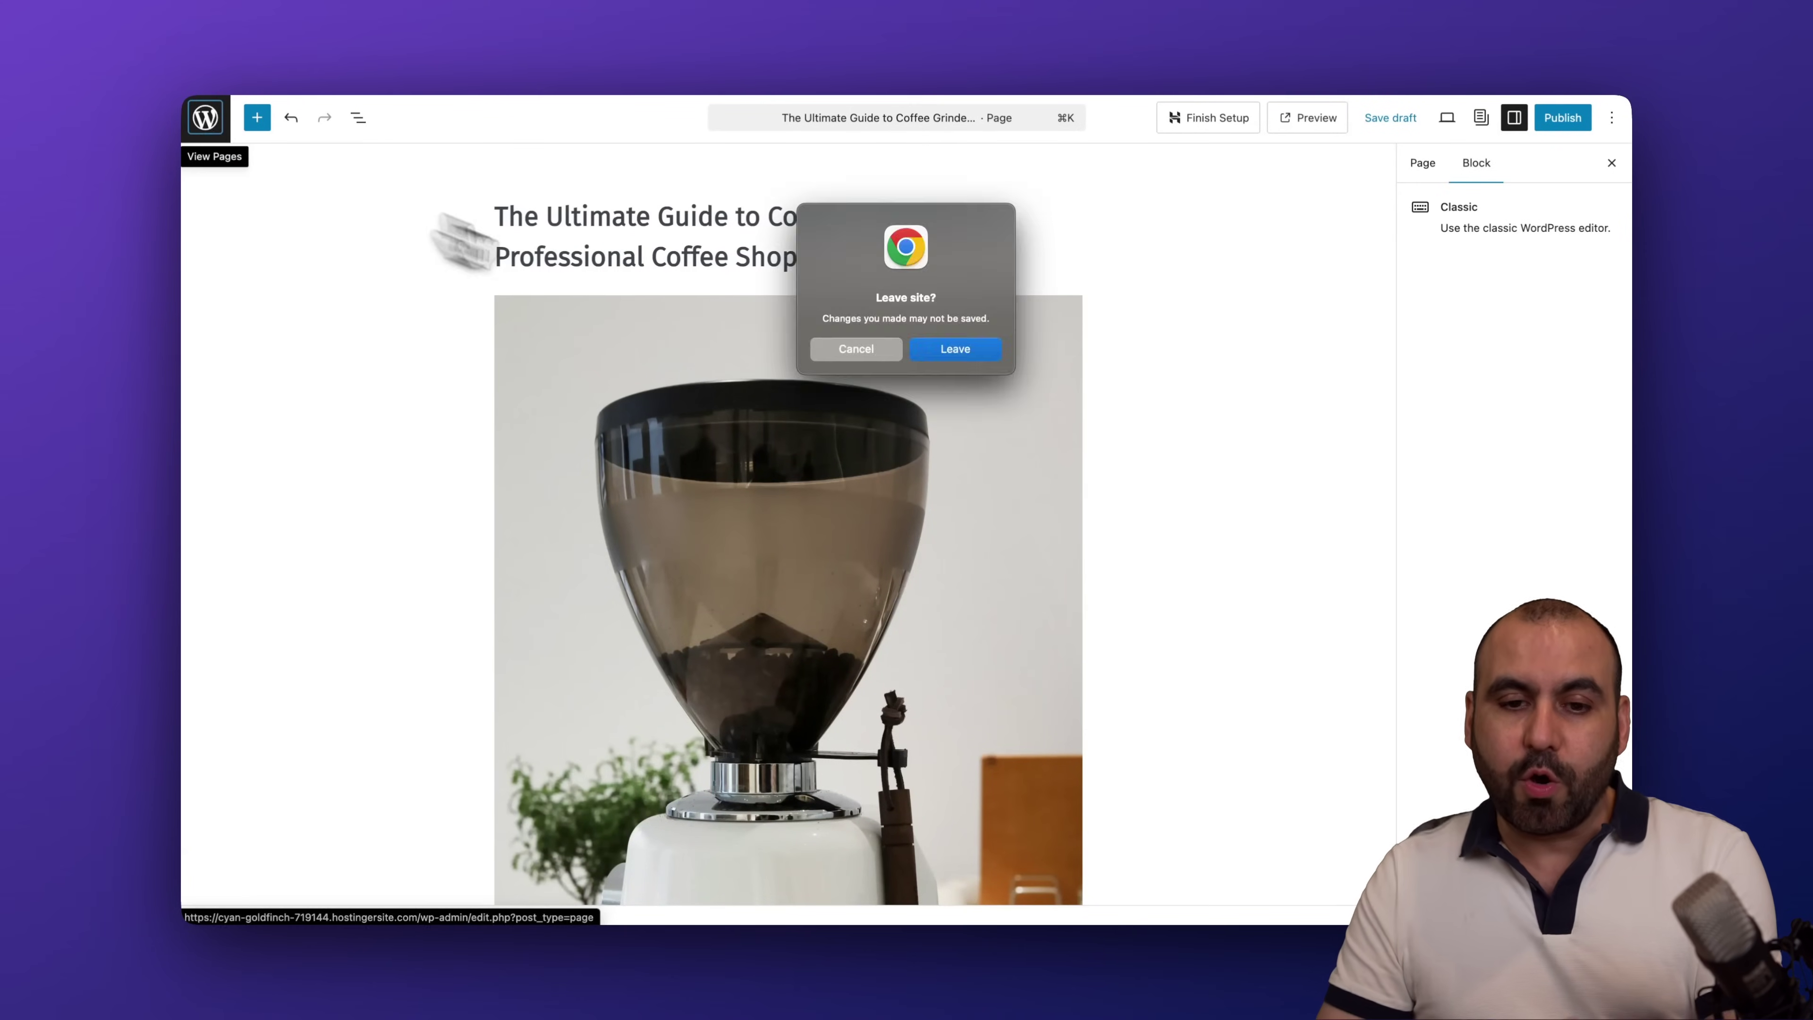
{"action": "left_click", "coordinate": [960, 348]}
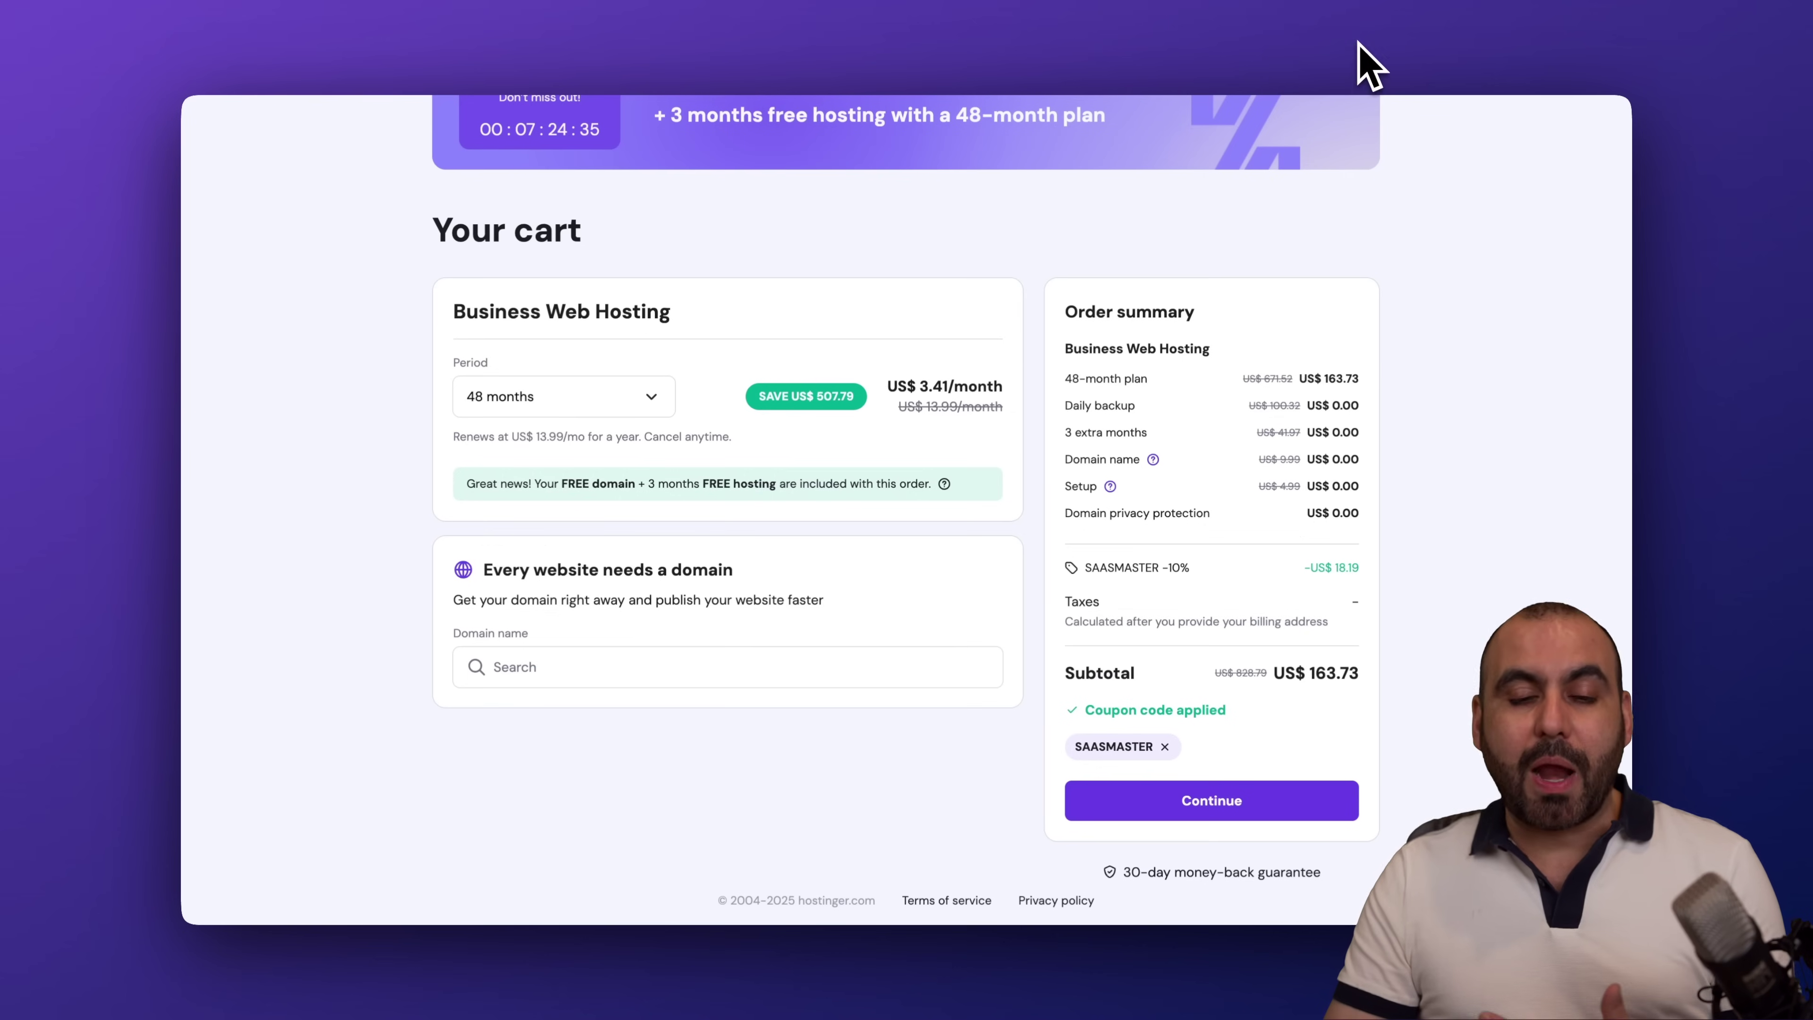
Leave the US$ 163.73 cart for the Hostinger home page and browse the Services menu
{"action": "scroll", "coordinate": [983, 170], "scroll_direction": "up", "scroll_amount": 2}
{"action": "left_click", "coordinate": [307, 134]}
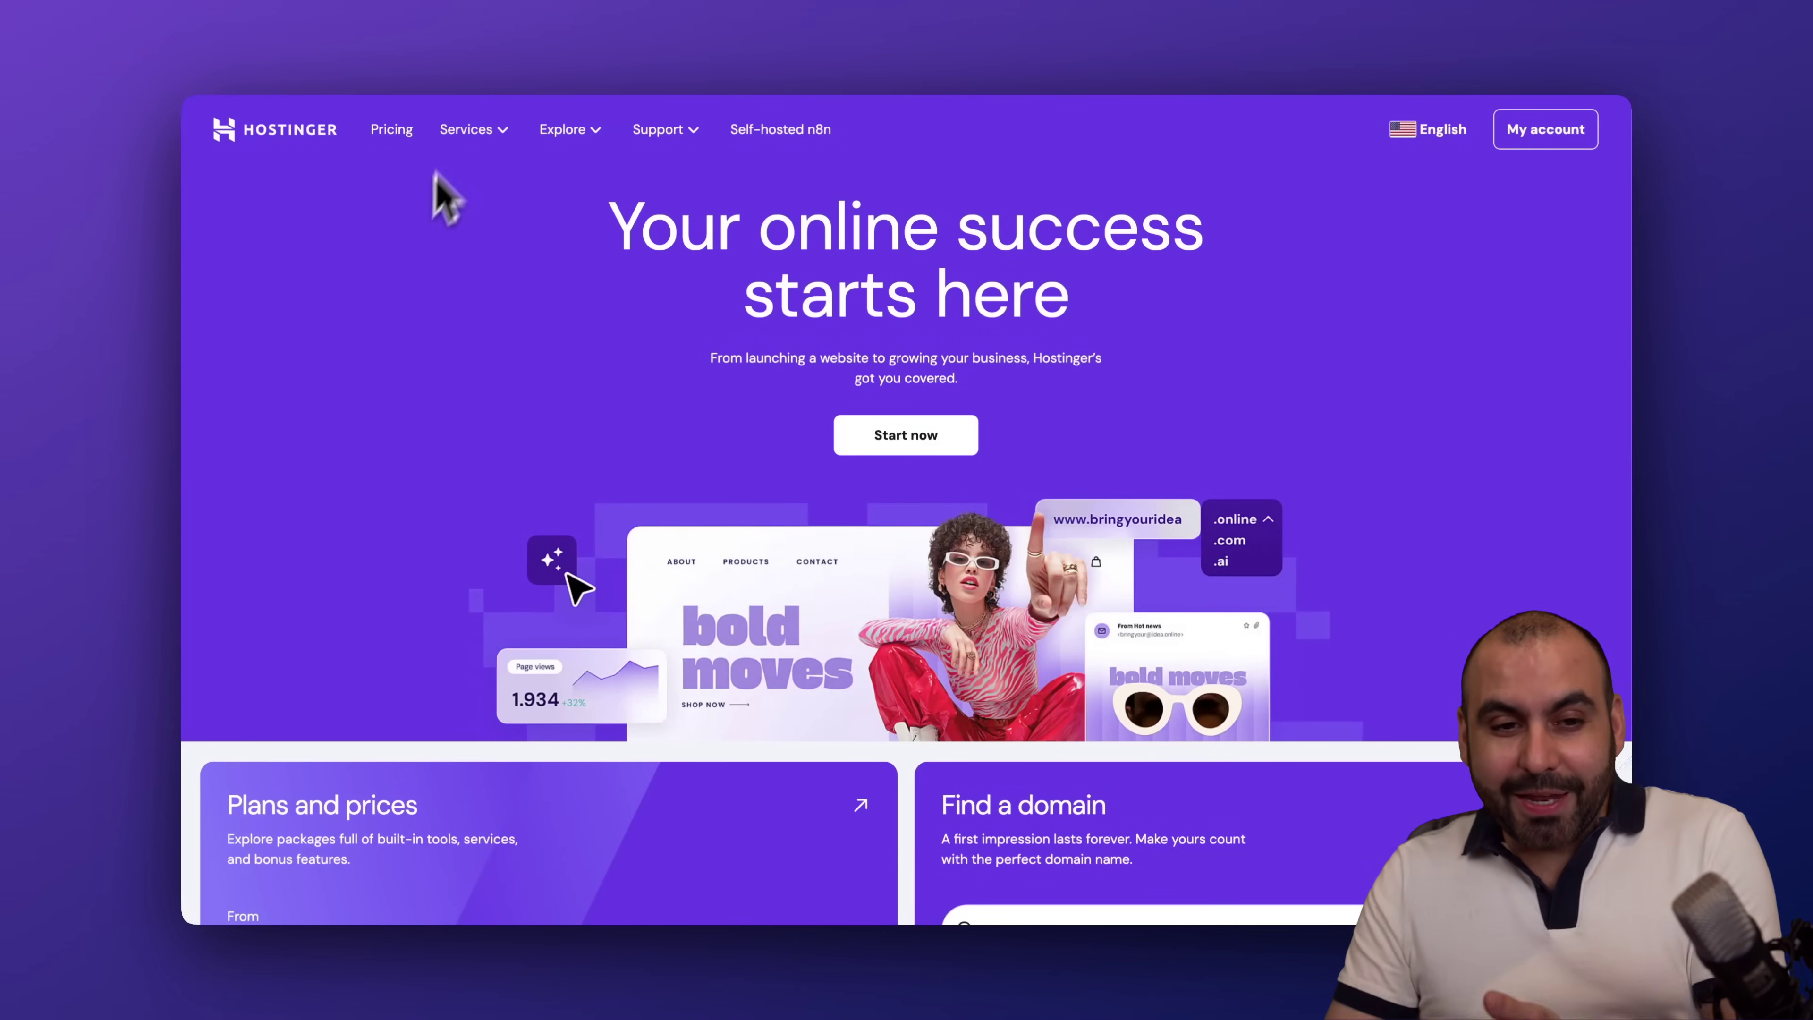
{"action": "left_click", "coordinate": [466, 135]}
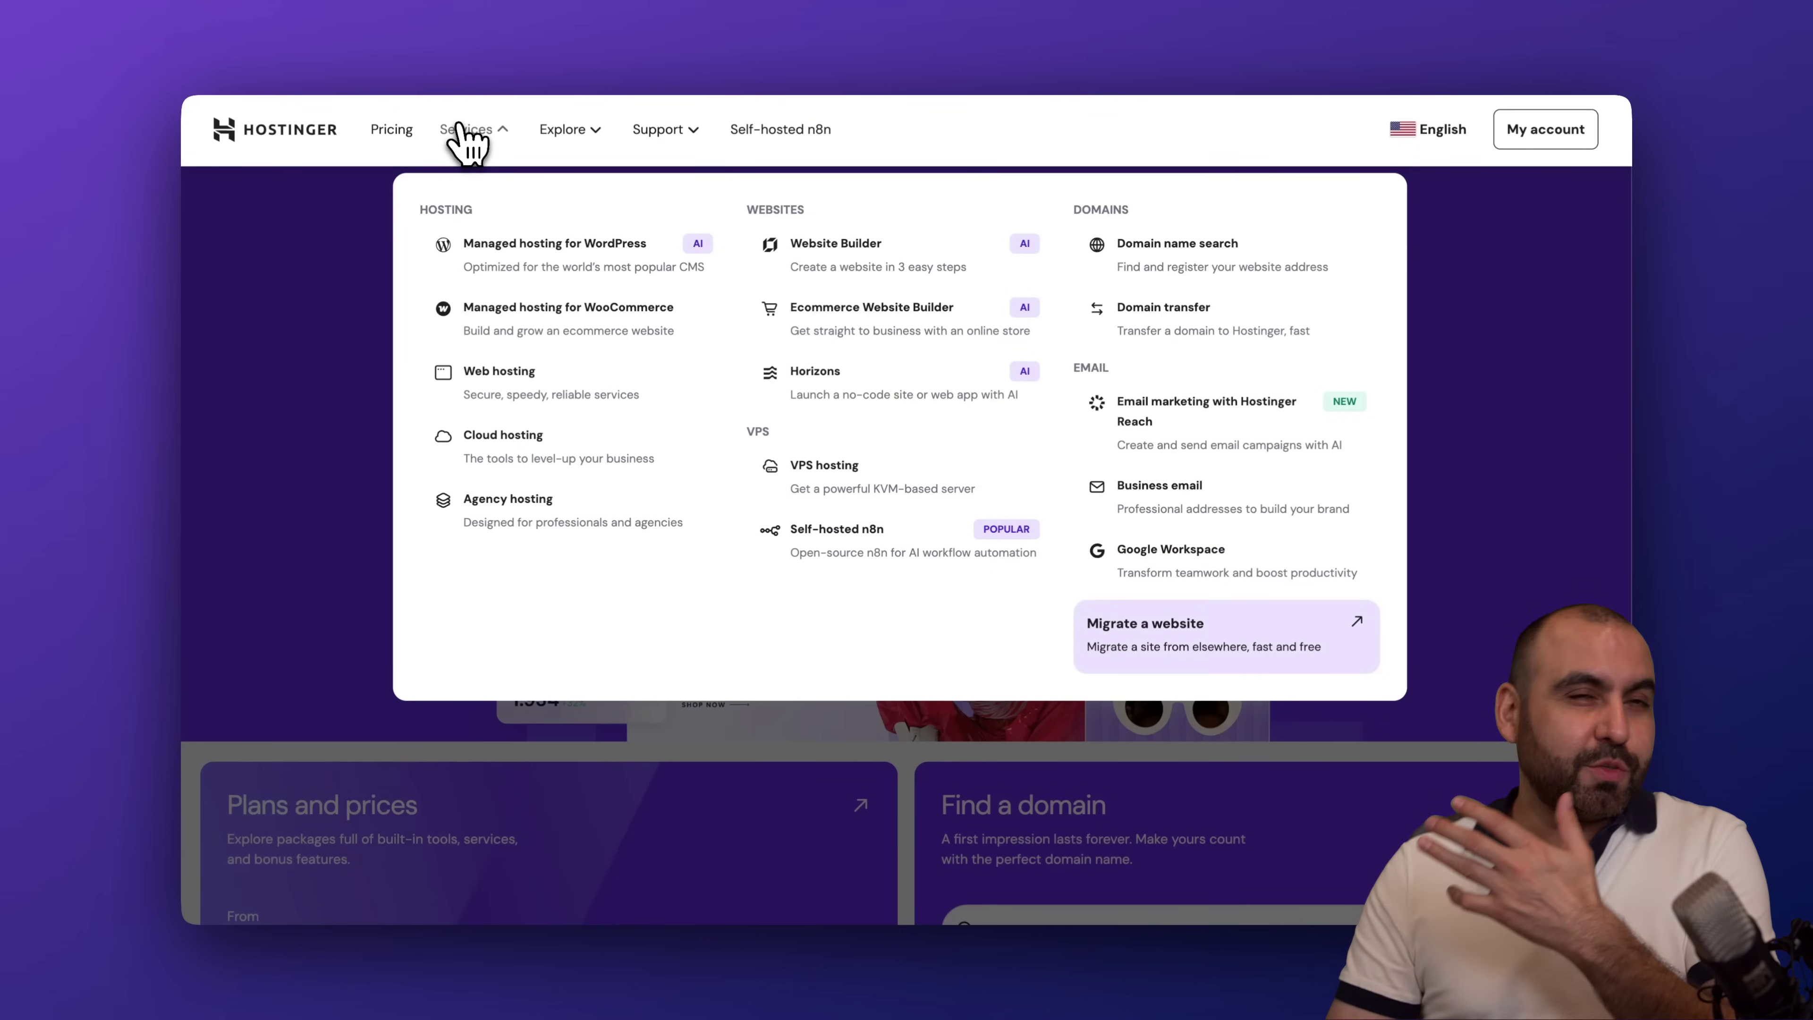